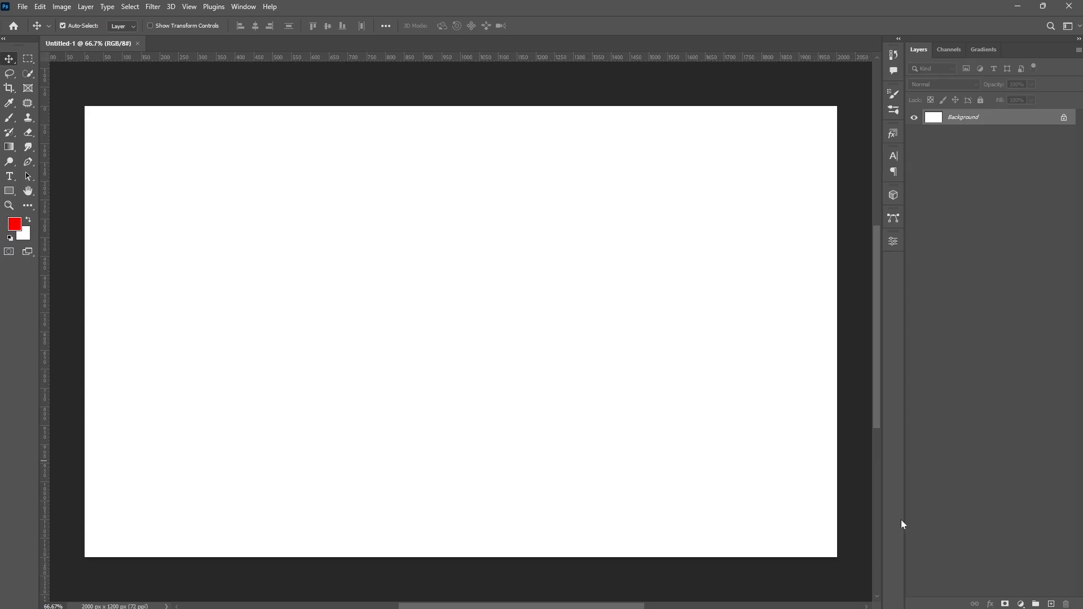
- Add a Gradient Map adjustment layer and set its gradient's left stop colour to ffbe40
click(1021, 604)
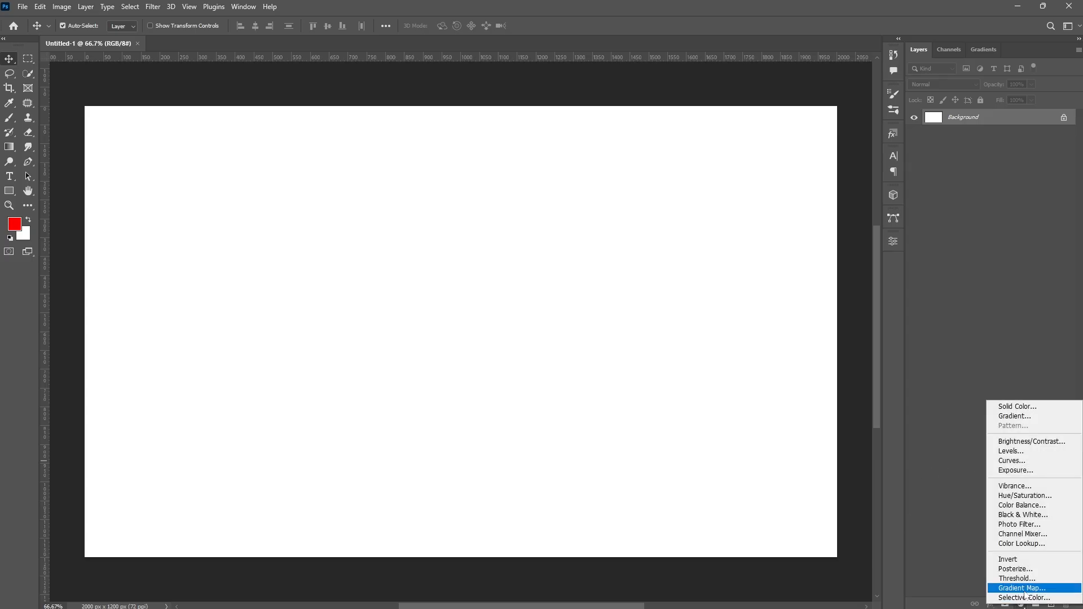
click(1023, 589)
click(751, 278)
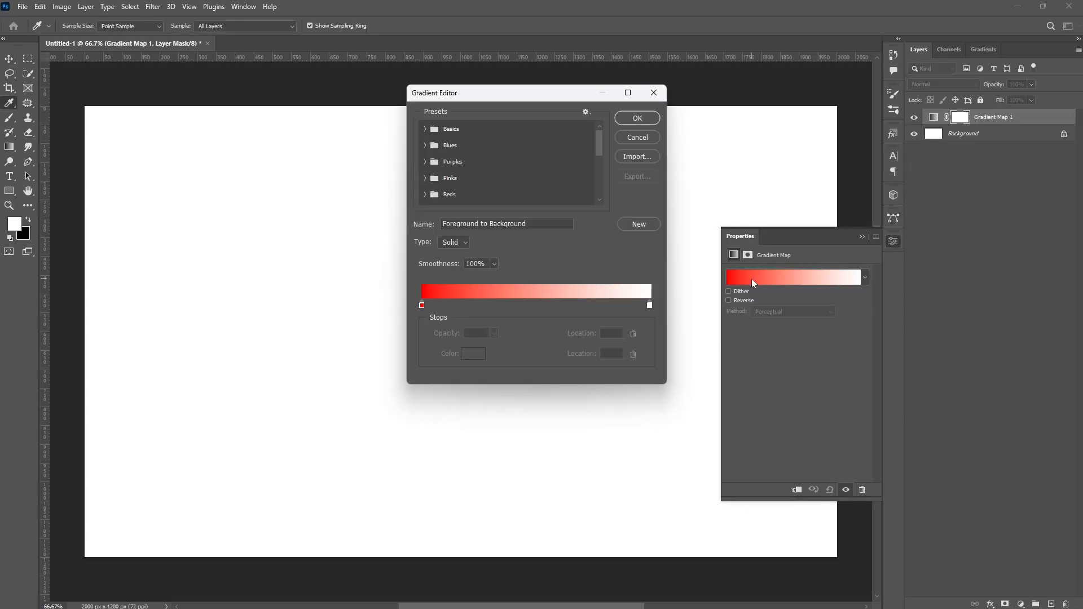
double_click(422, 305)
click(912, 282)
drag(868, 161, 864, 154)
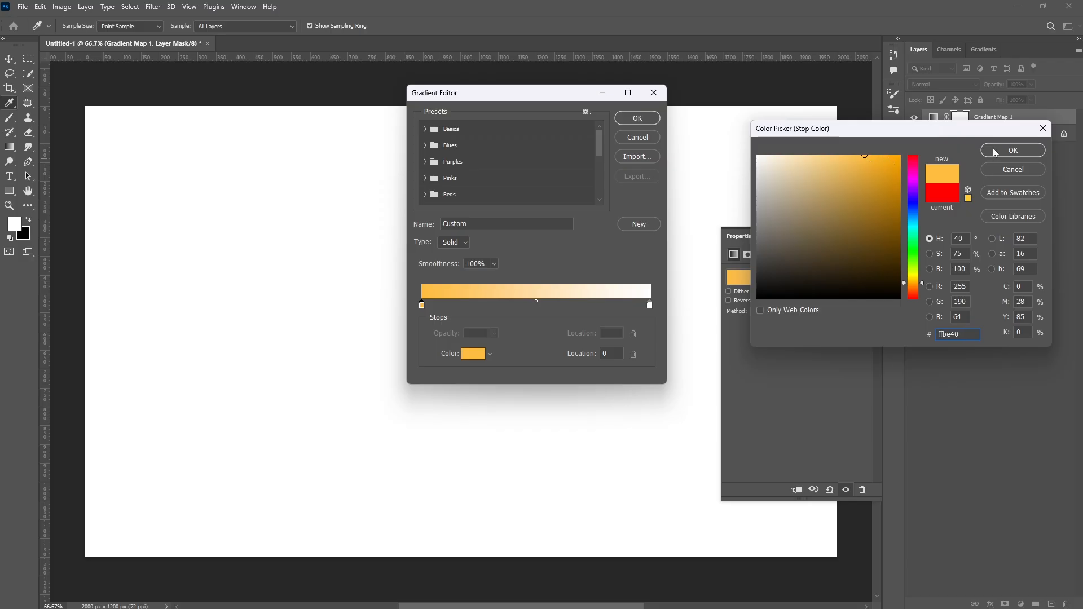
click(993, 151)
- Set the gradient's right stop colour to af8608 and confirm the gradient
double_click(649, 306)
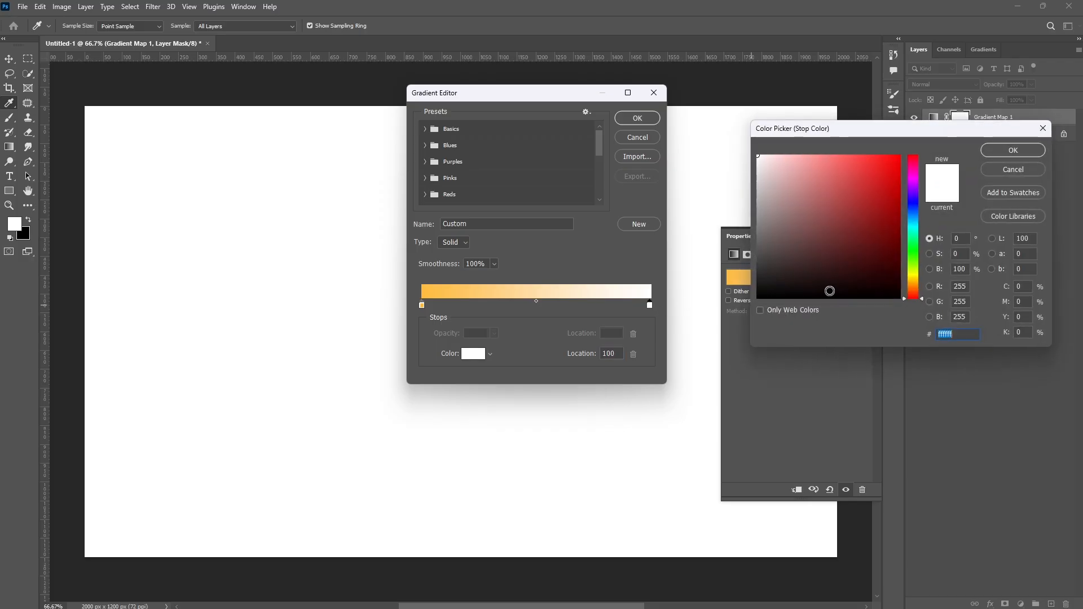
click(922, 281)
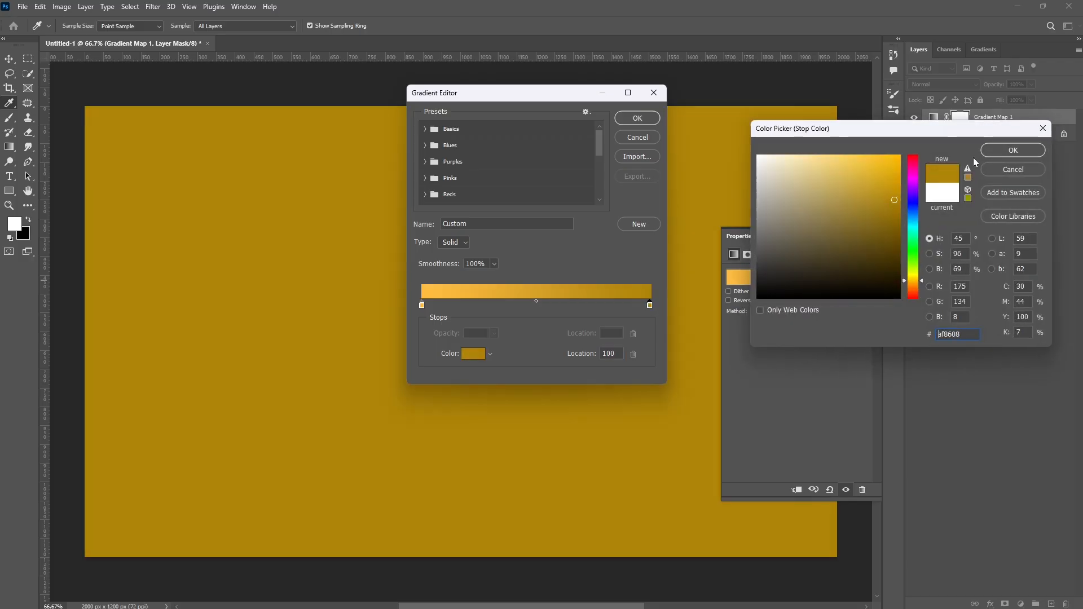
click(1013, 150)
click(637, 118)
- Draw a bottom-to-top gradient across the Gradient Map layer's mask
click(9, 146)
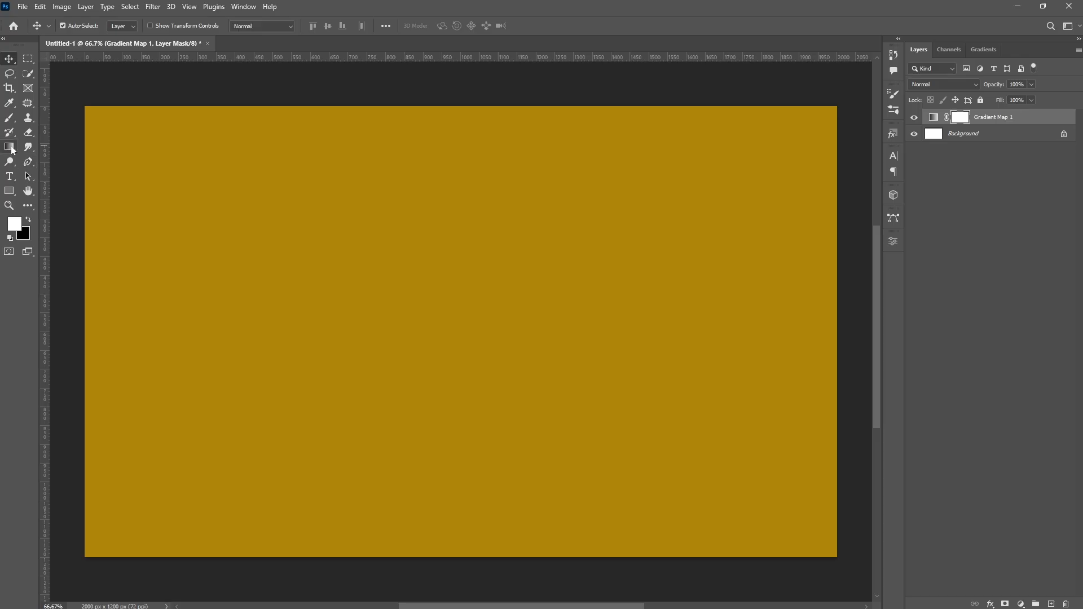
drag(460, 559, 462, 105)
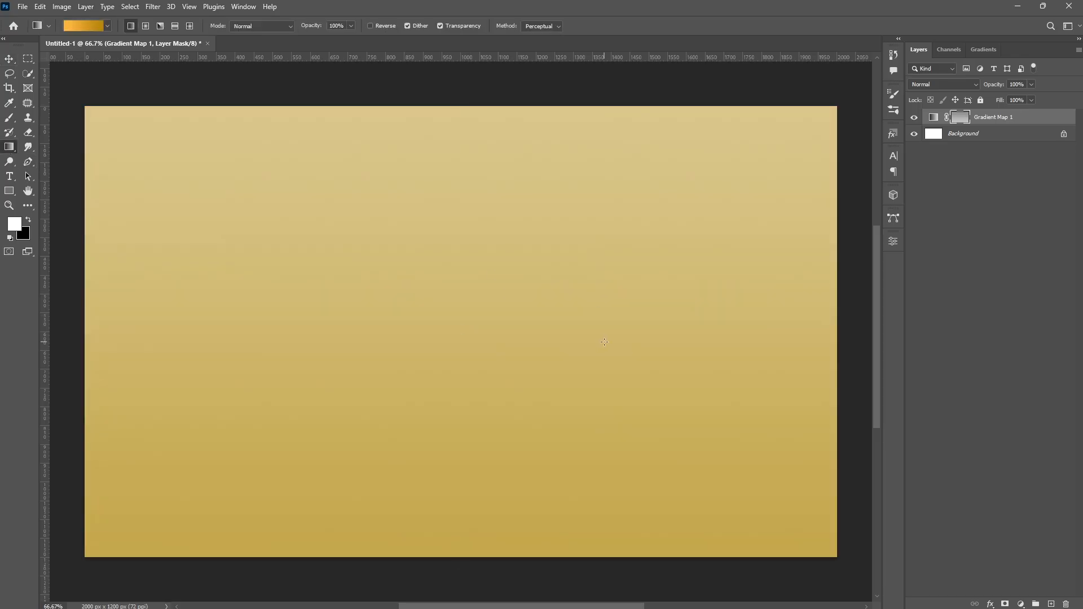
- Add a Pattern Overlay to the Gradient Map layer using a Patterns 2 texture in Overlay mode at 22% opacity
double_click(1058, 120)
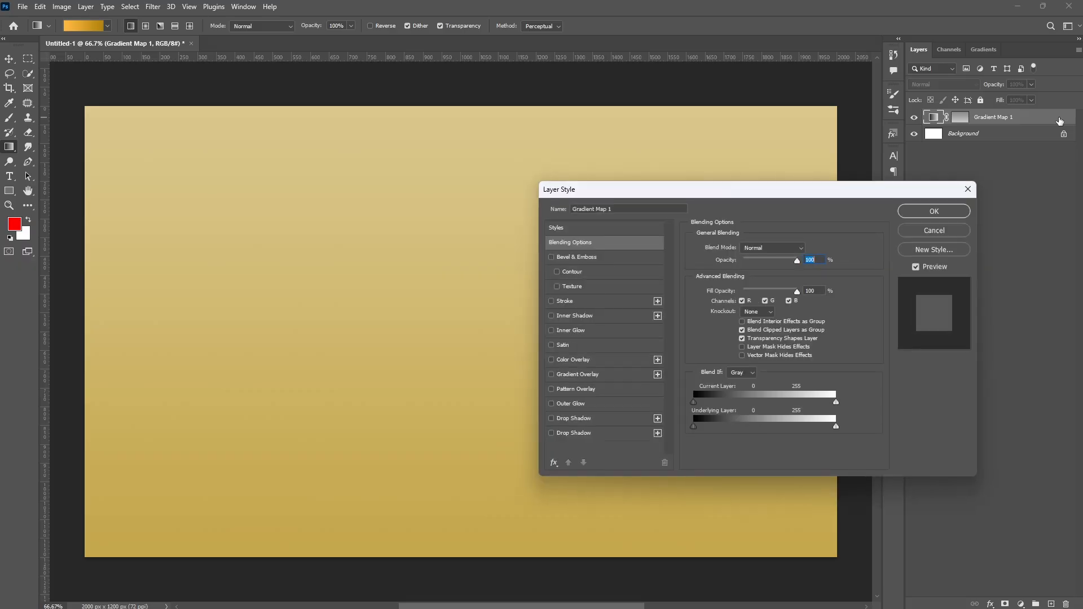
click(593, 391)
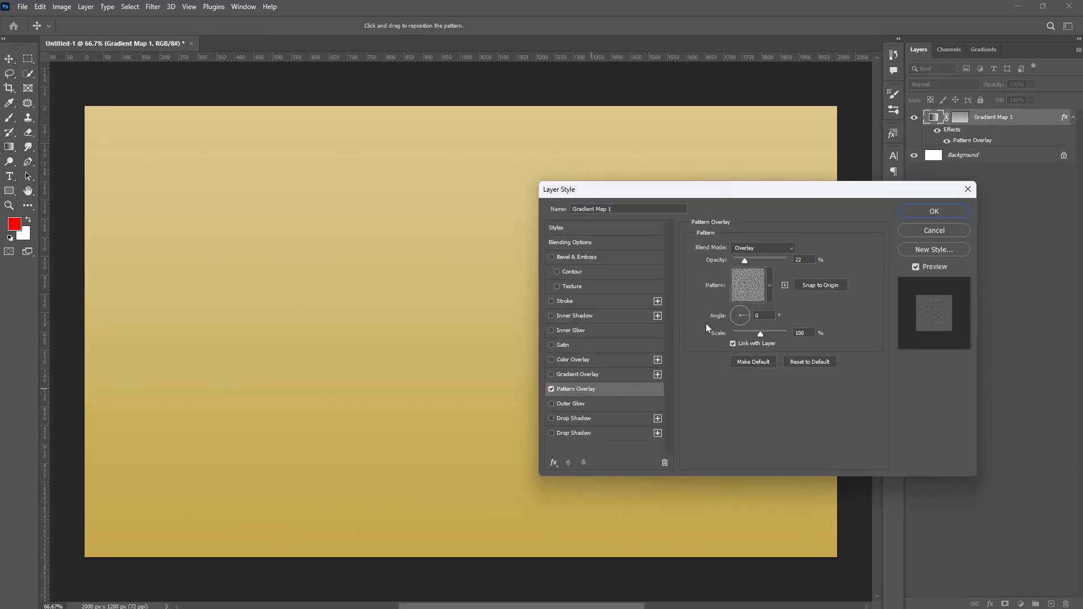
click(771, 286)
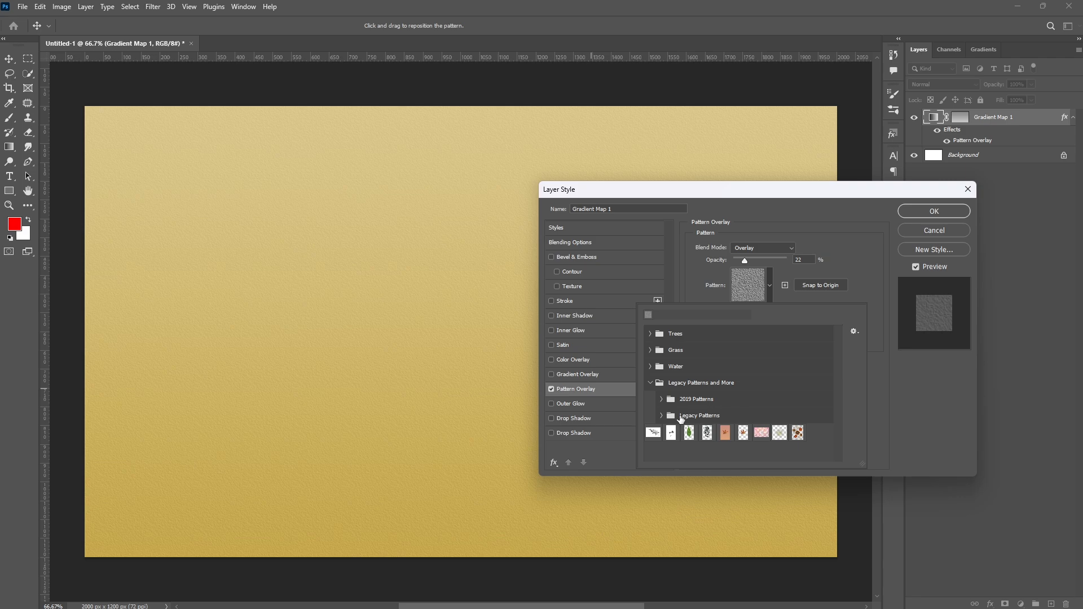
click(662, 416)
scroll(756, 403, down, 5)
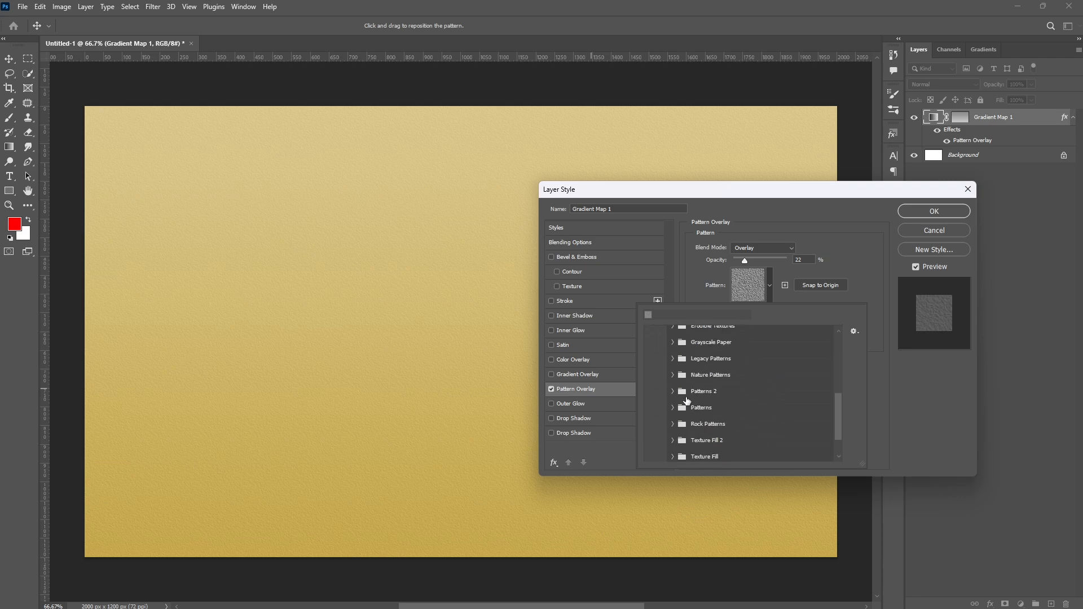
click(672, 391)
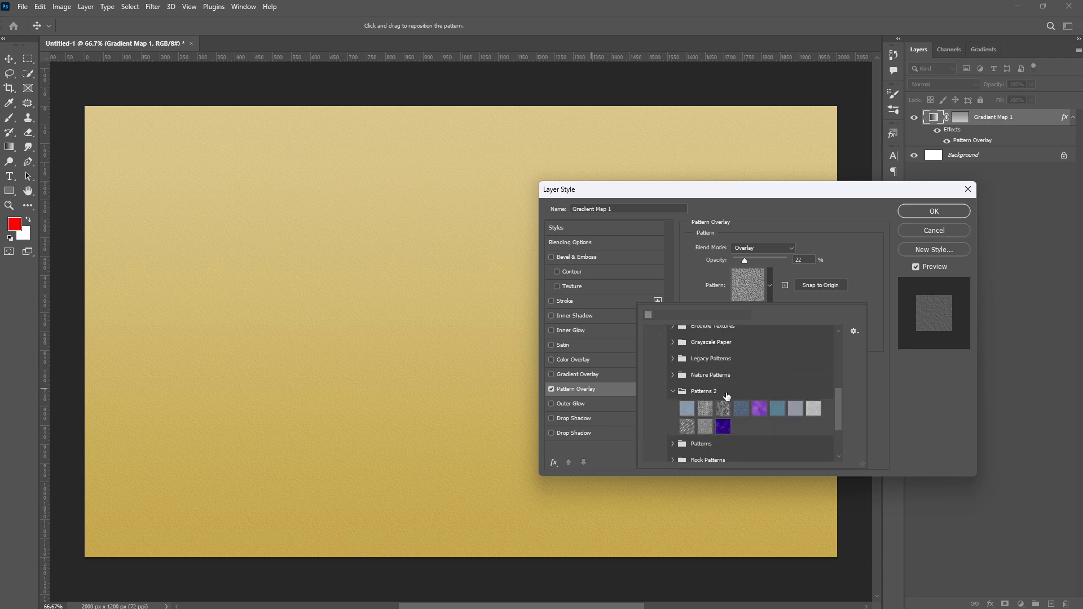
double_click(705, 429)
click(760, 248)
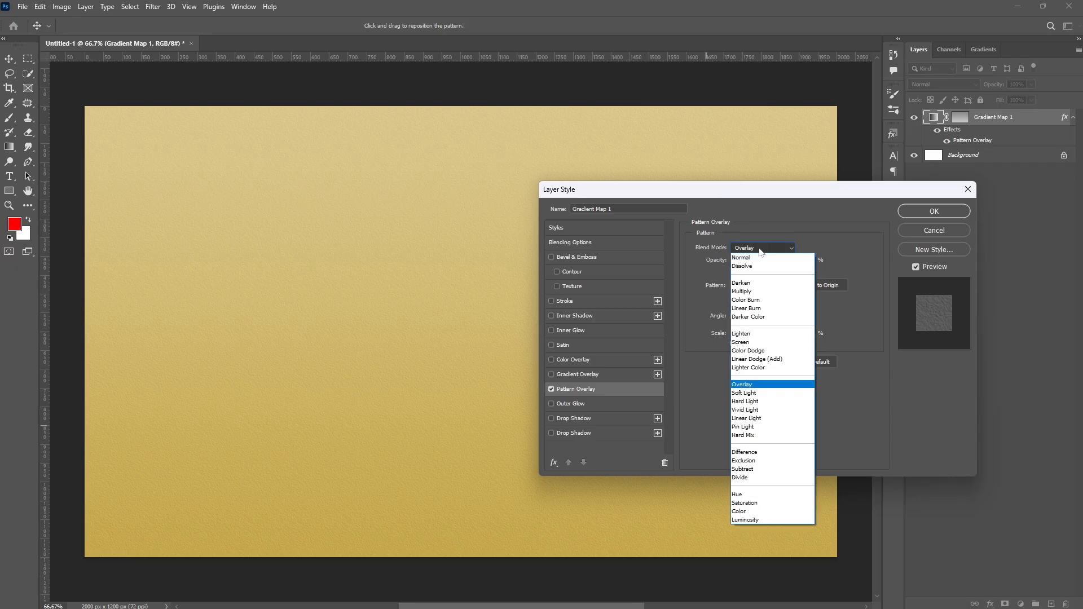
click(742, 385)
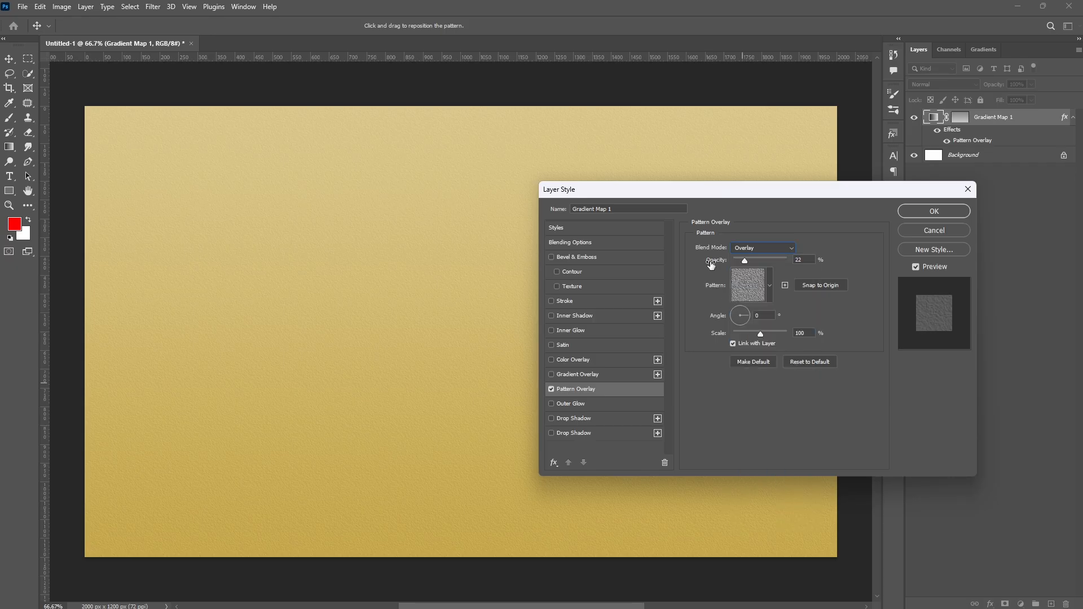
key(Tab)
click(920, 212)
- Select the Gradient Map and Background layers and group them
shift+click(1003, 154)
key(ctrl+g)
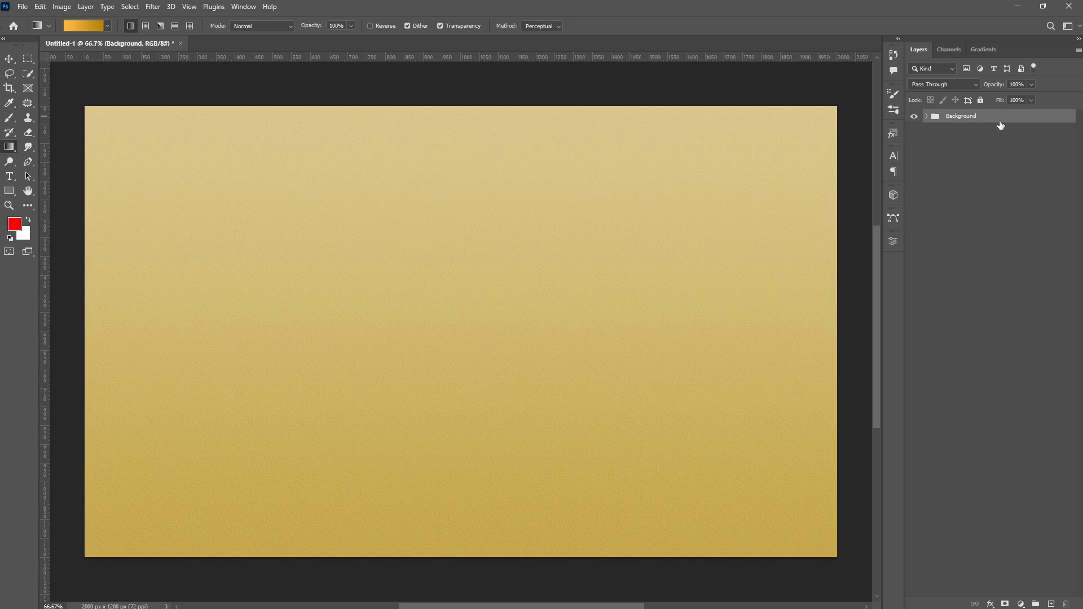
- Type the text AVENGER on the canvas in Evil Empire and commit it
click(9, 176)
click(401, 302)
text(A)
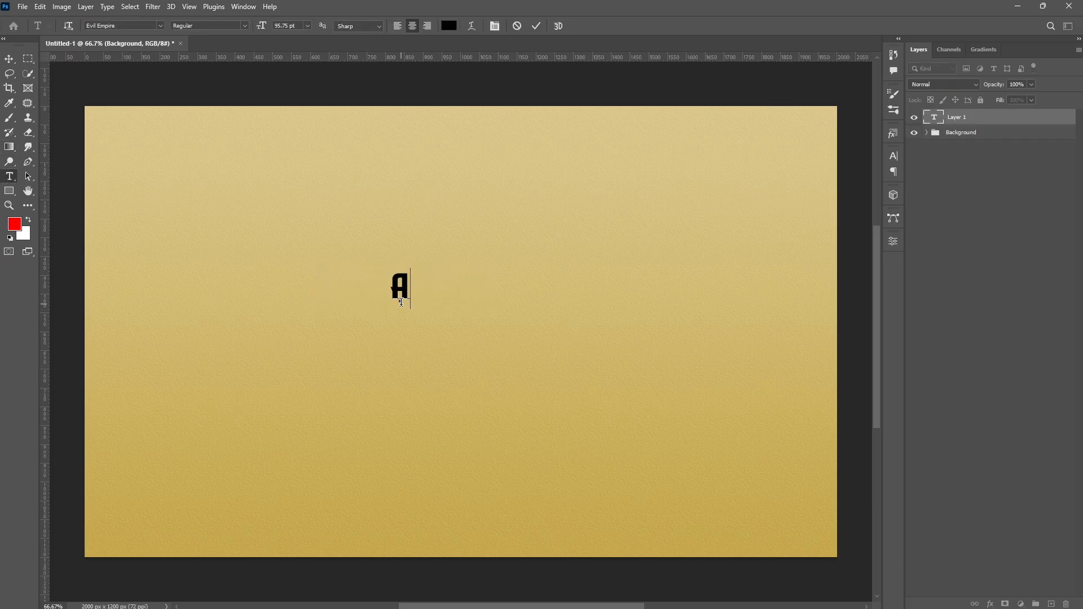
text(VENGER)
click(535, 26)
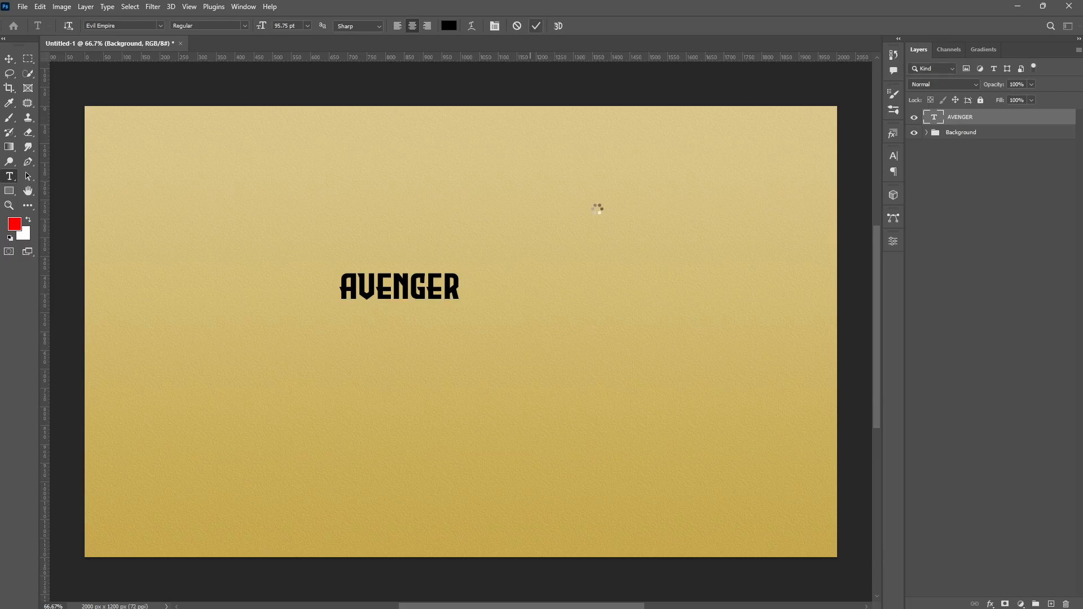
- Free-transform the AVENGER text to enlarge it to about 1748 px wide
key(ctrl+t)
drag(400, 307, 405, 433)
drag(663, 350, 797, 353)
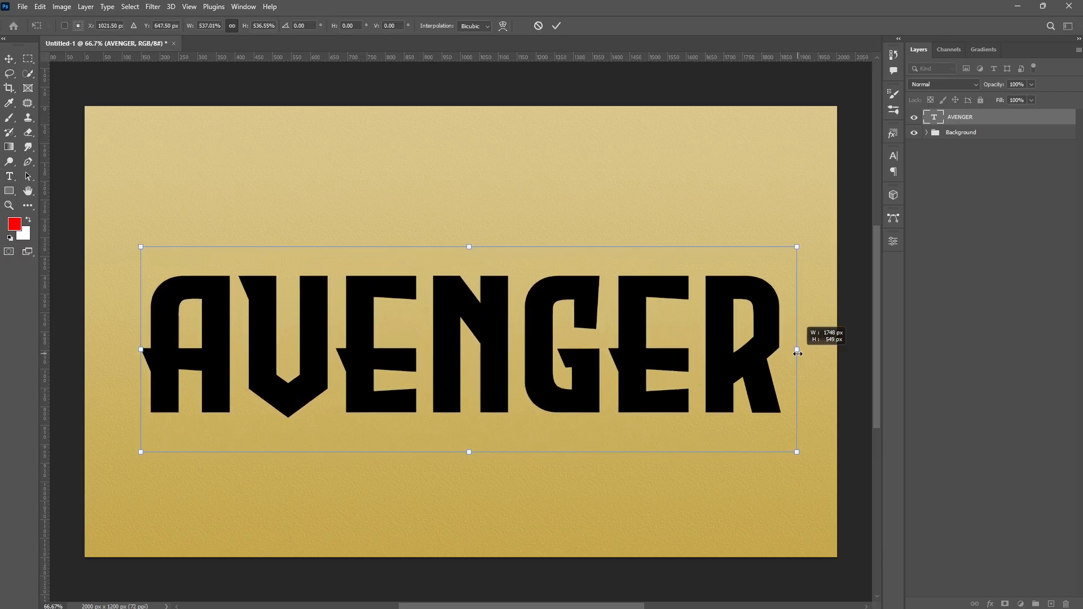
key(Return)
- Center the AVENGER text on the canvas
key(v)
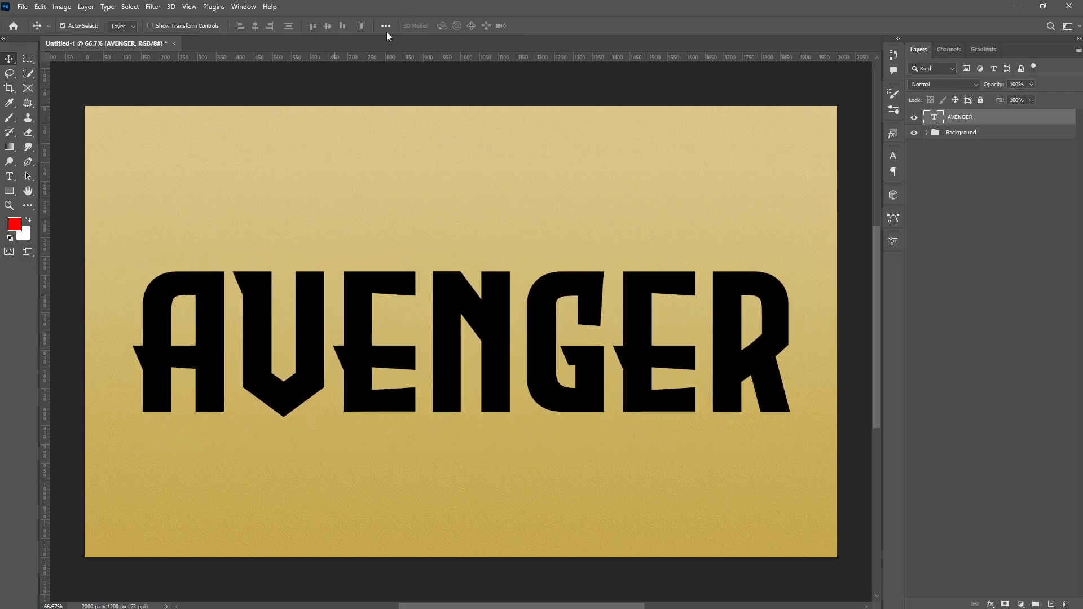
click(386, 26)
click(421, 56)
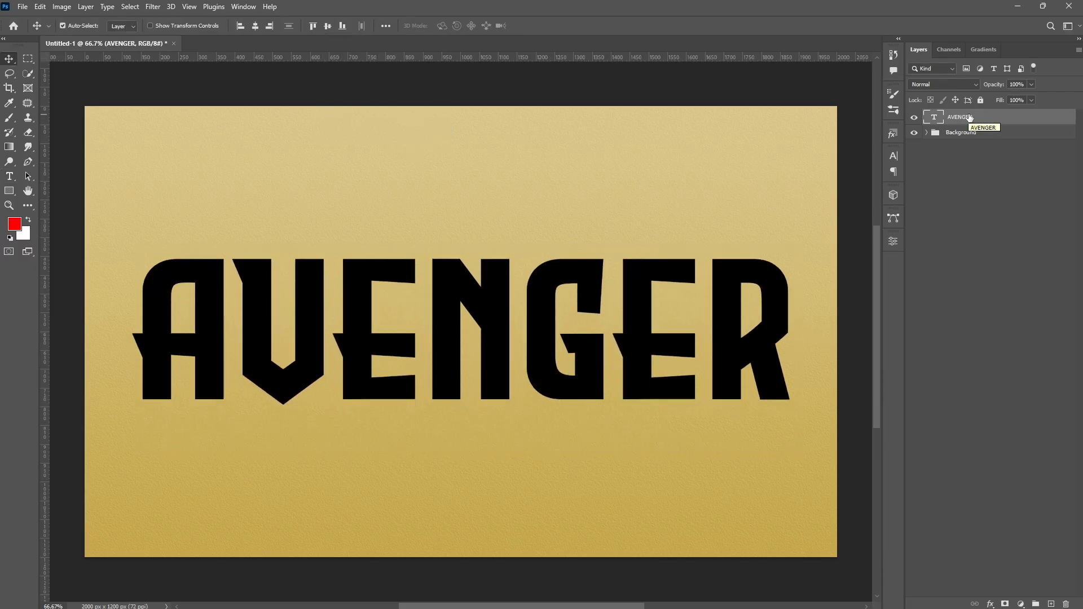
- Convert the text layer to a smart object and set its fill to 0%
right_click(988, 118)
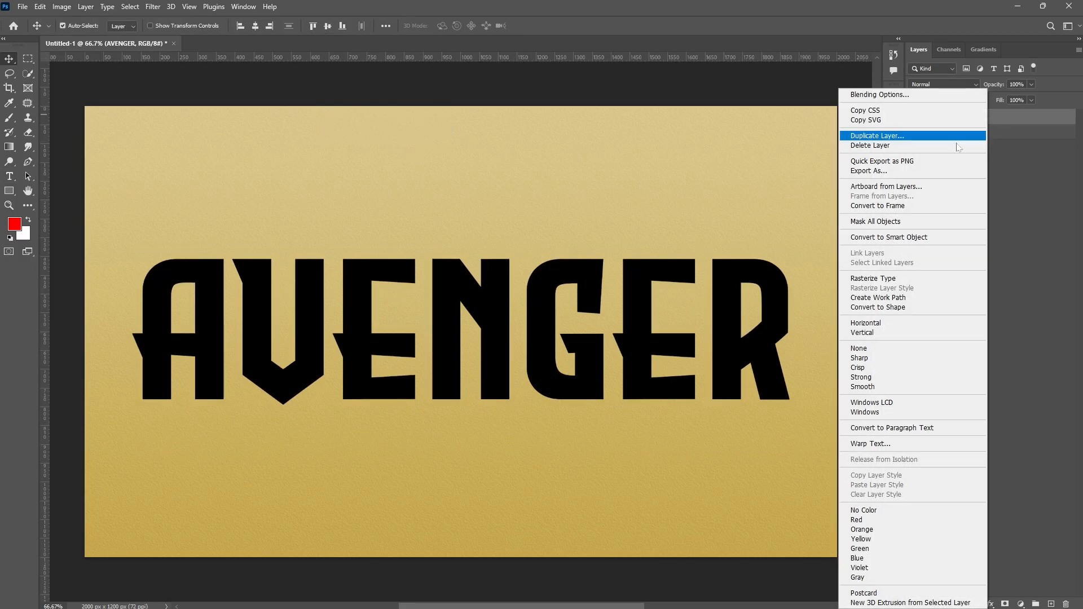
click(901, 239)
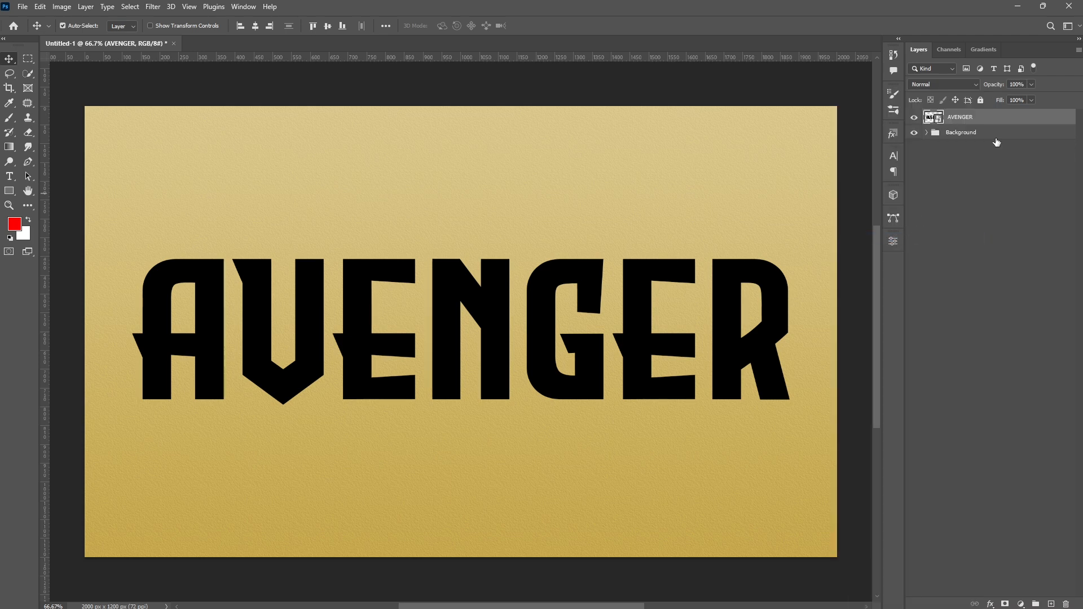
click(1032, 101)
drag(1032, 110, 948, 121)
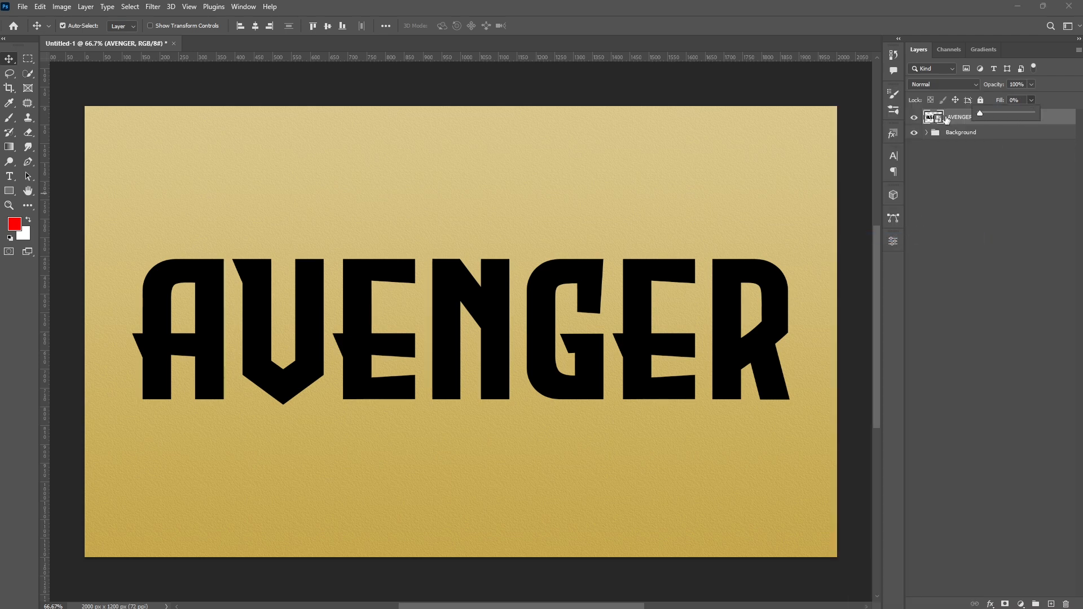
- Add a Gradient Overlay to the AVENGER layer at 100% opacity
double_click(1064, 119)
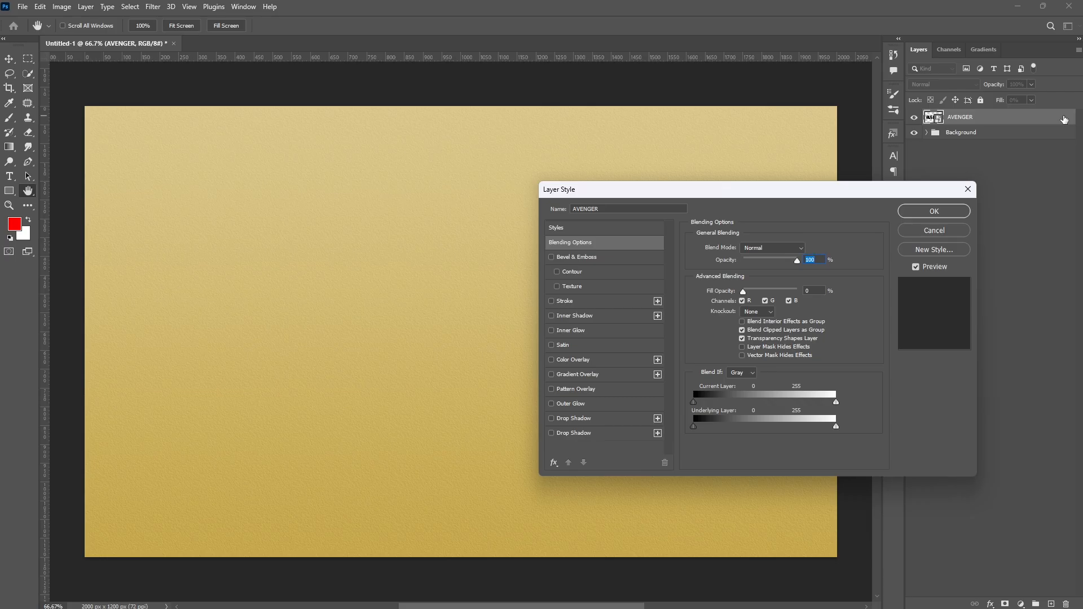
click(584, 375)
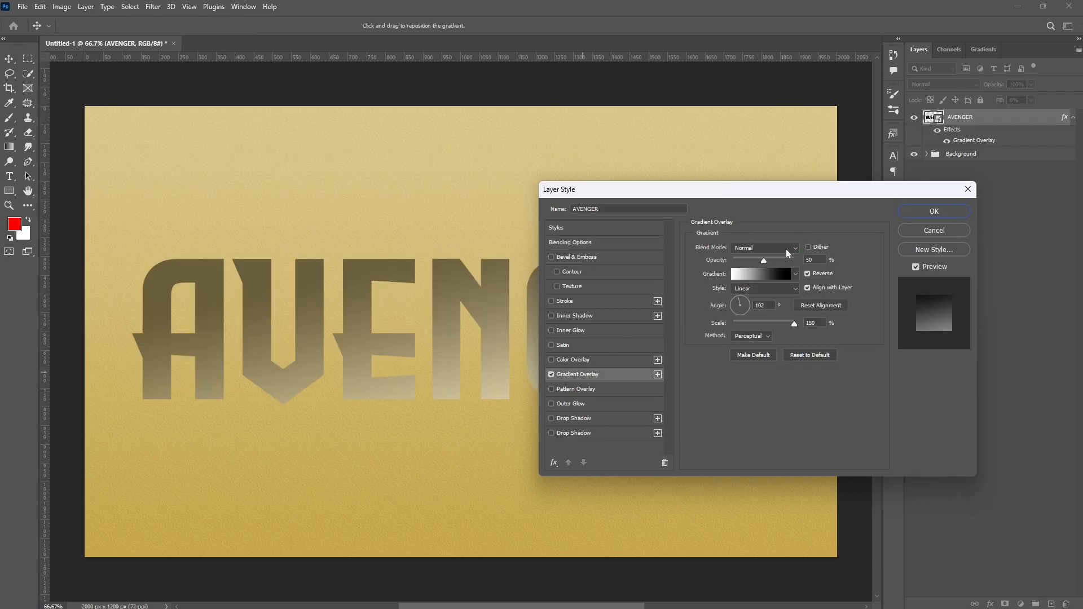
drag(764, 260, 818, 281)
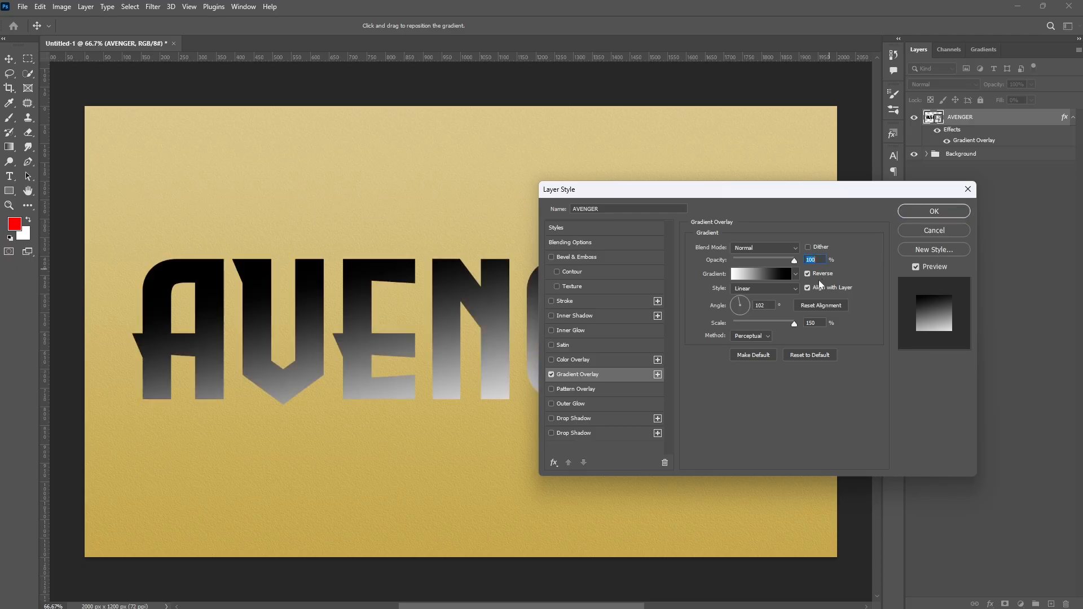
- Set the overlay gradient's right stop colour to 620000
click(759, 278)
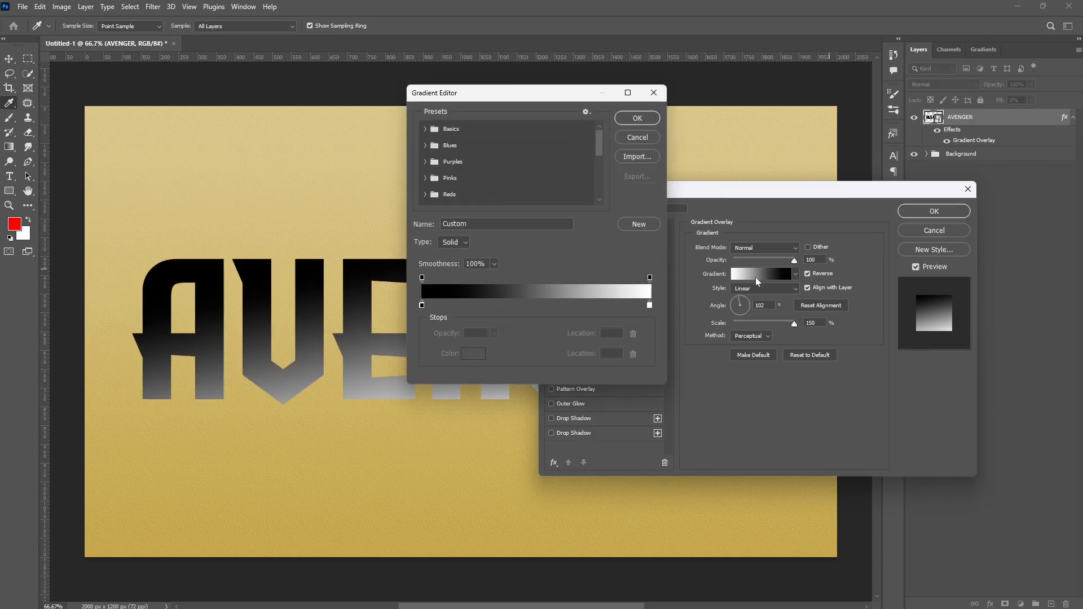
click(649, 305)
double_click(649, 306)
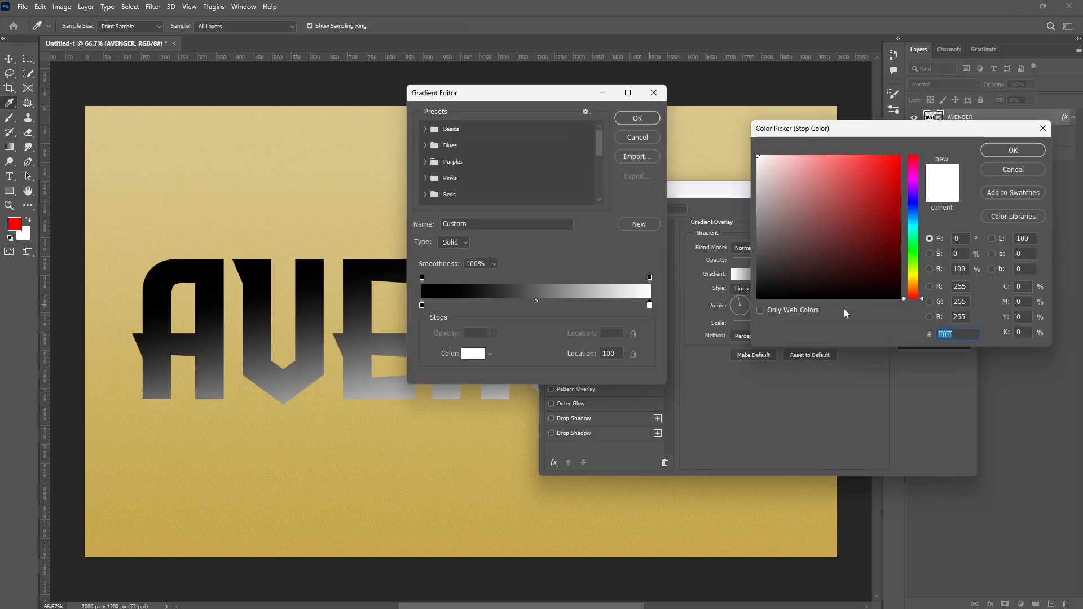
text(620000)
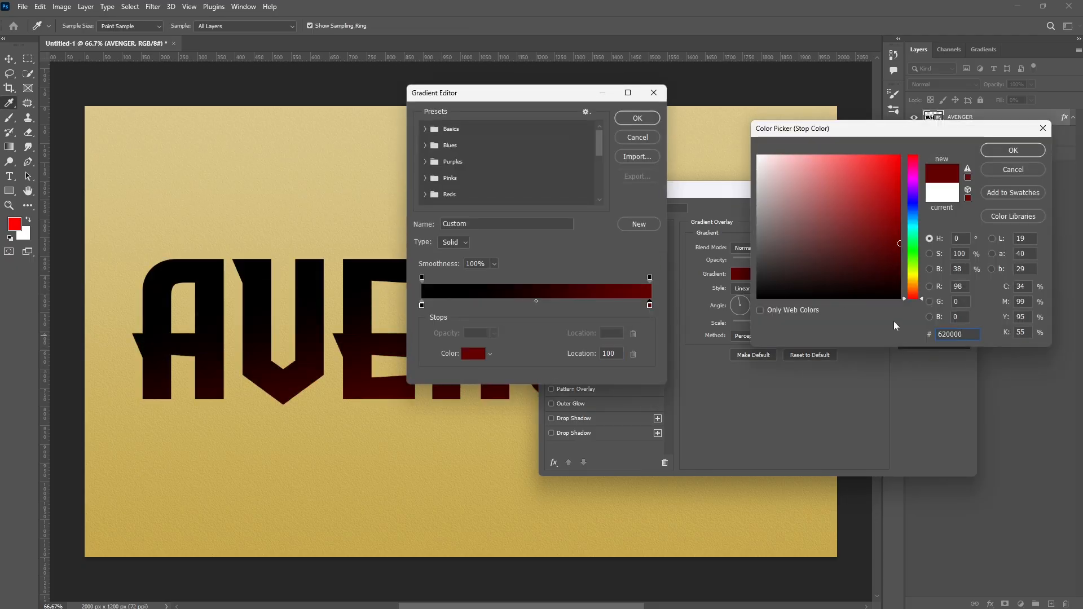
click(1013, 150)
- Set the overlay gradient's left stop colour to eb0000 and confirm the gradient
double_click(421, 305)
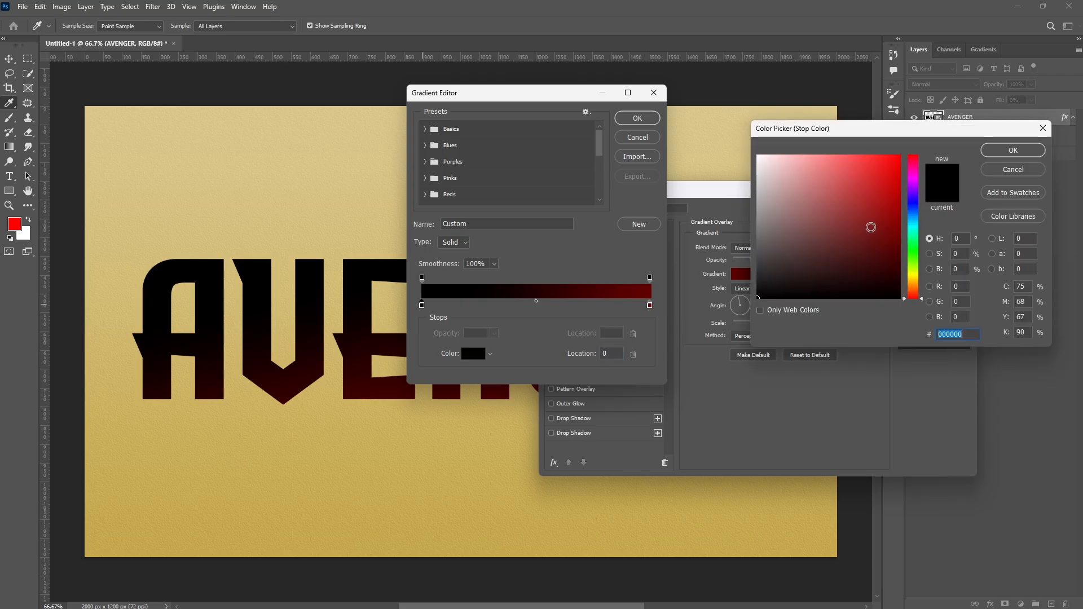
click(899, 167)
double_click(939, 334)
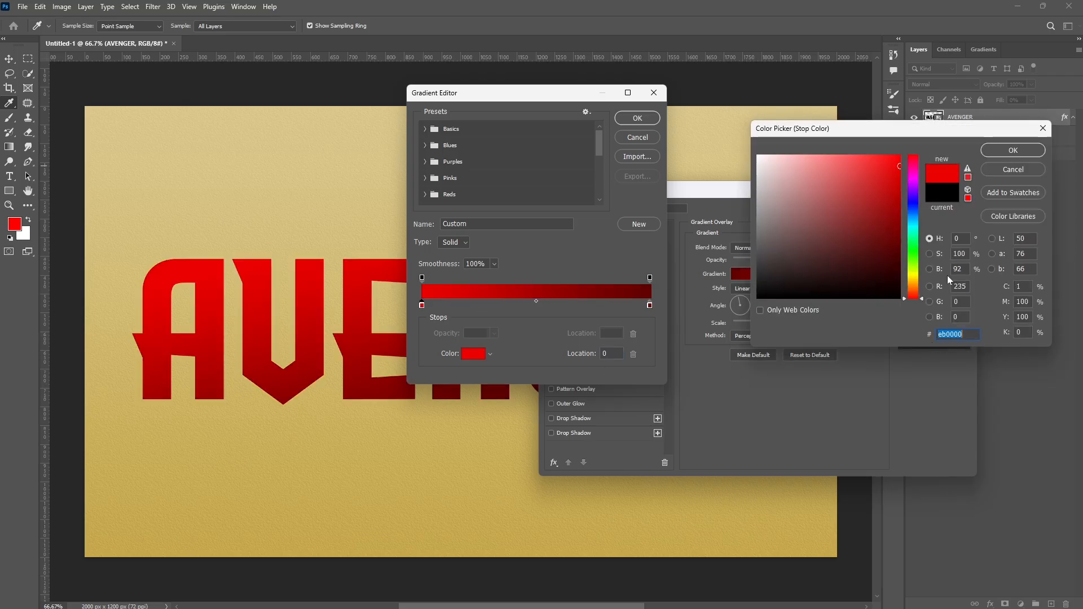
click(1013, 150)
click(637, 118)
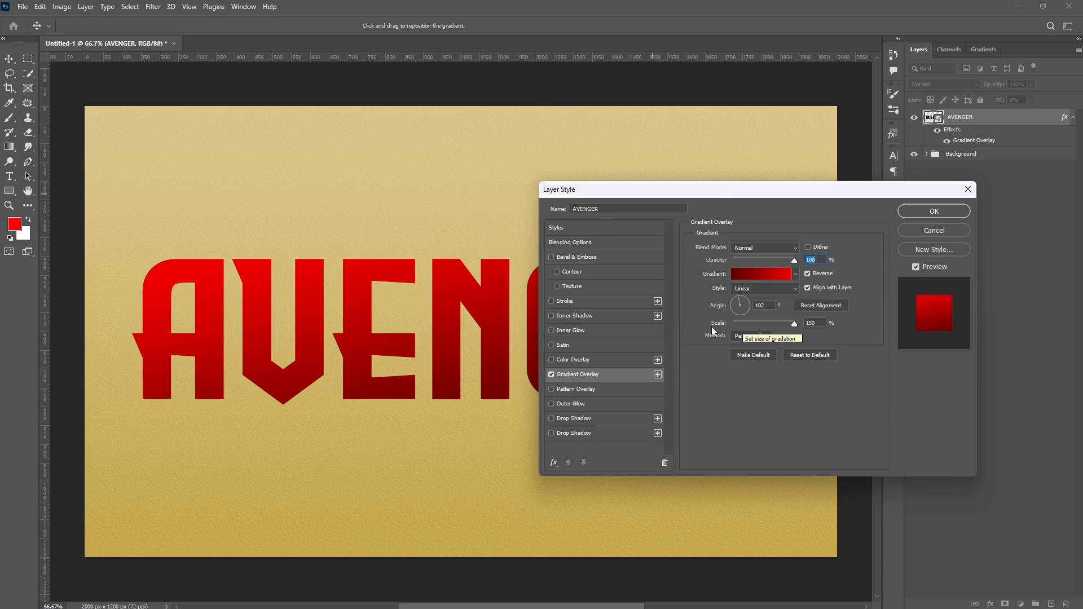
- Set the Gradient Overlay angle to -90° and apply the layer style
key(Tab)
text(-90)
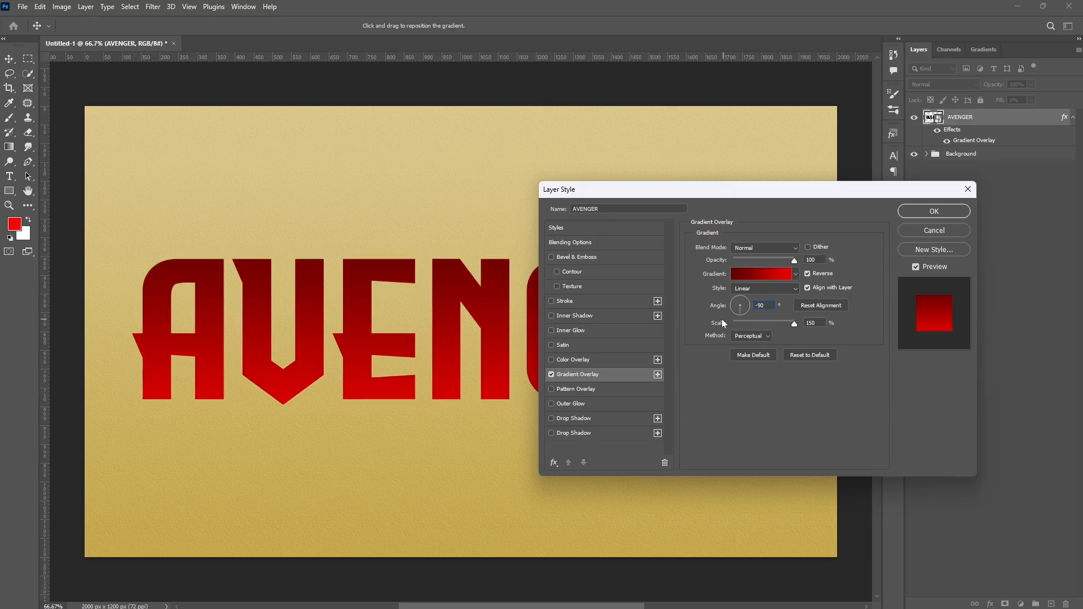
key(Tab)
click(751, 336)
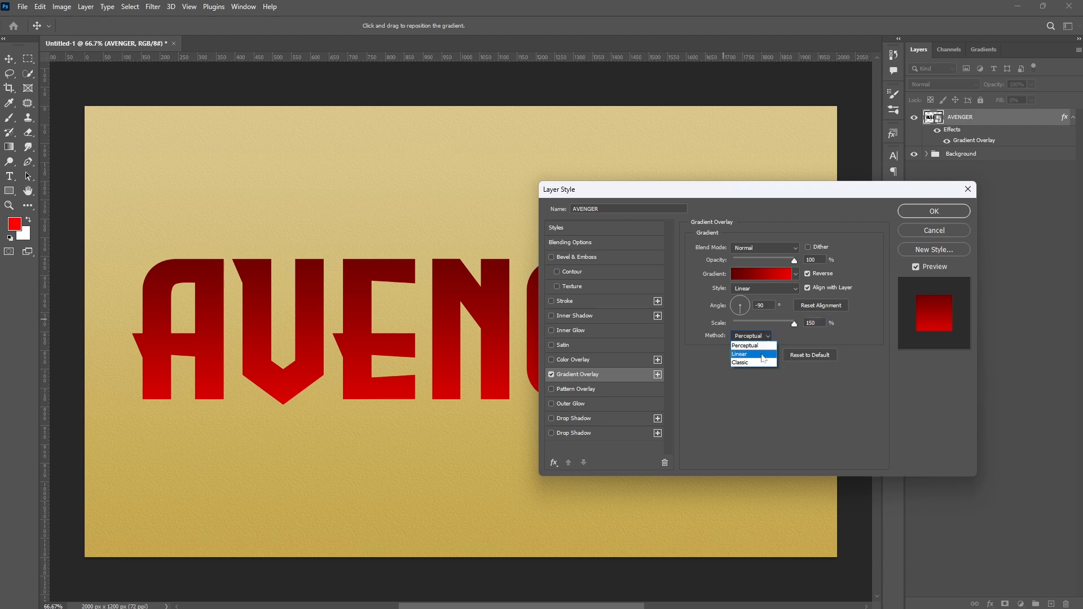
click(925, 213)
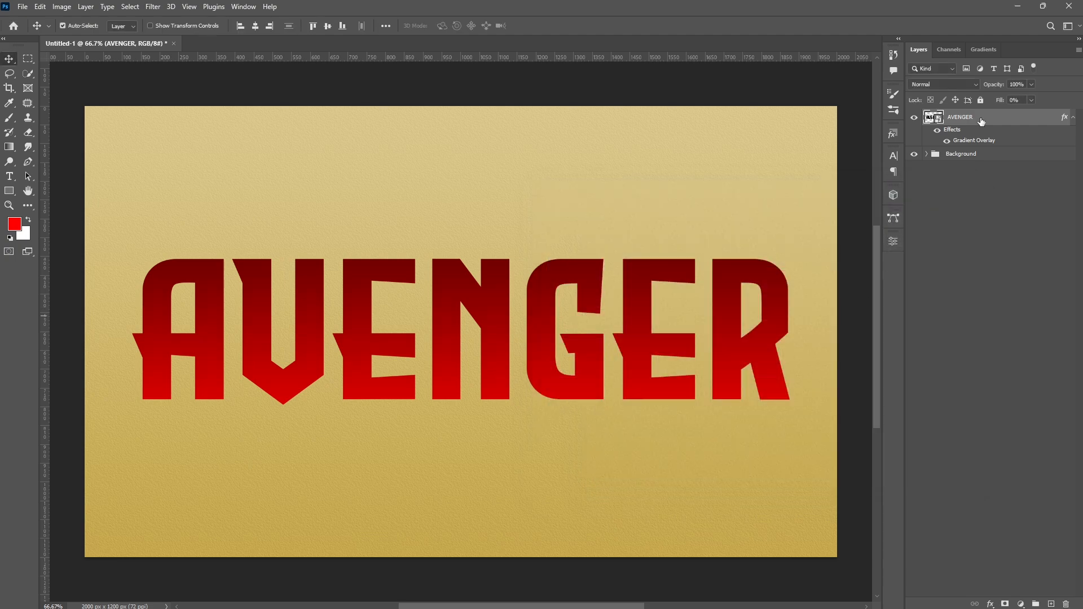
- Duplicate the AVENGER layer and, on the copy, replace the Gradient Overlay with a Pattern Overlay in Overlay blend mode
key(ctrl+j)
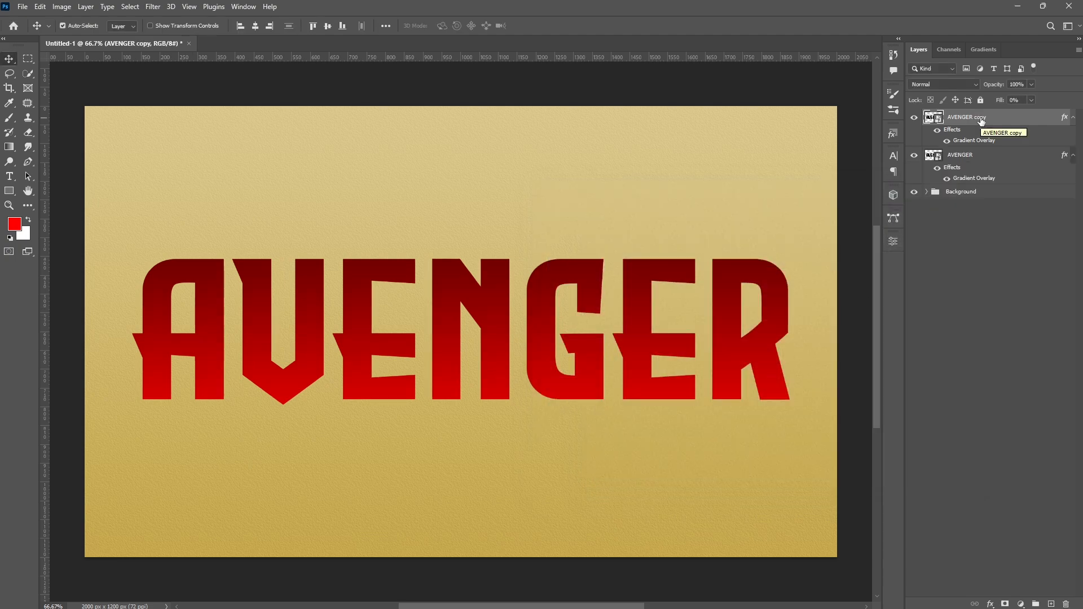
double_click(1065, 119)
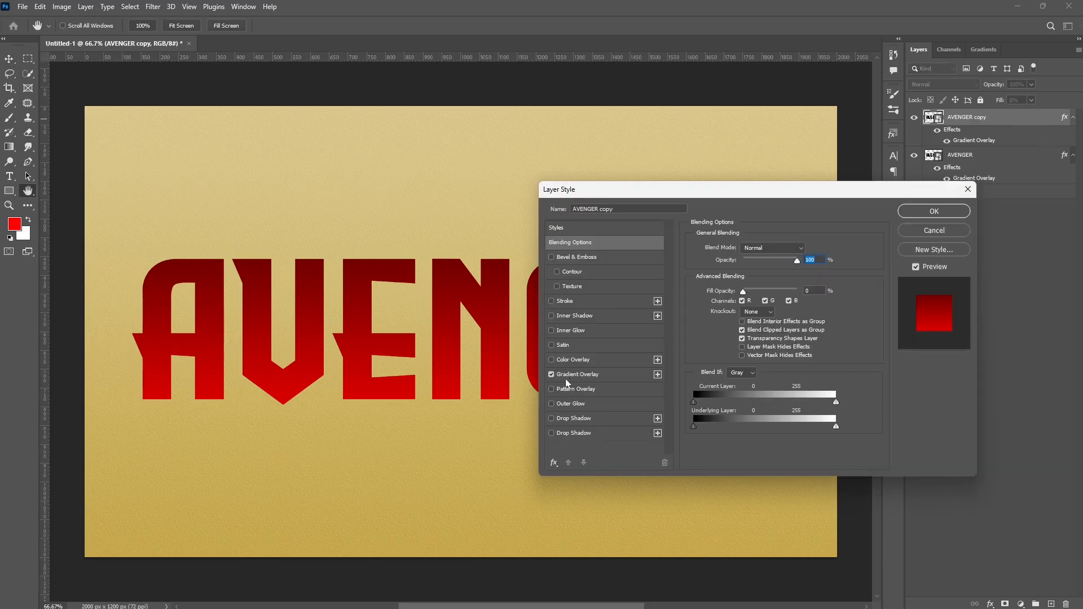
click(551, 373)
click(594, 388)
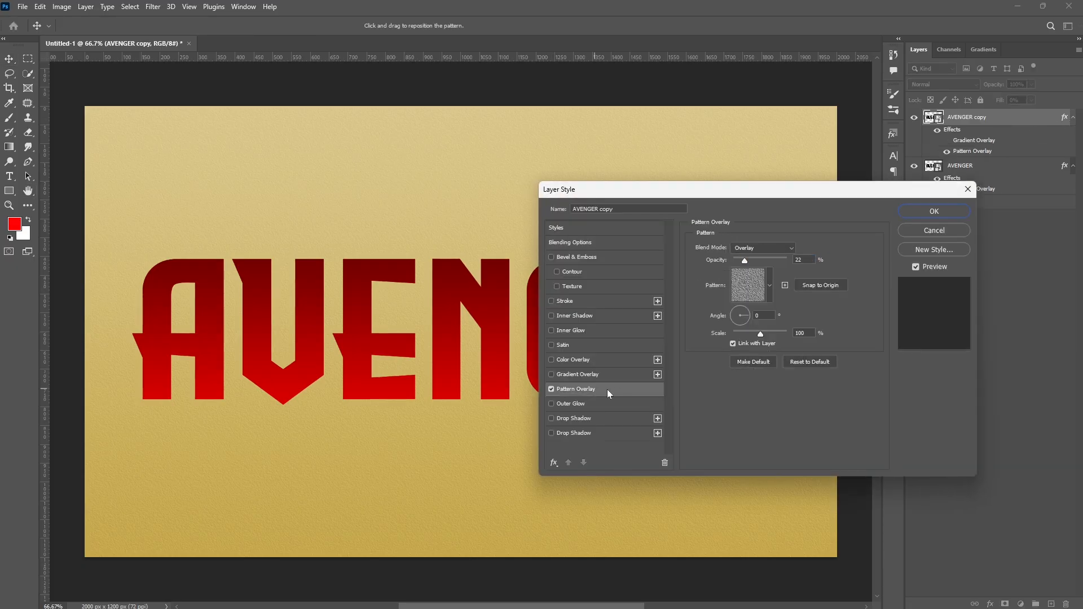
click(759, 247)
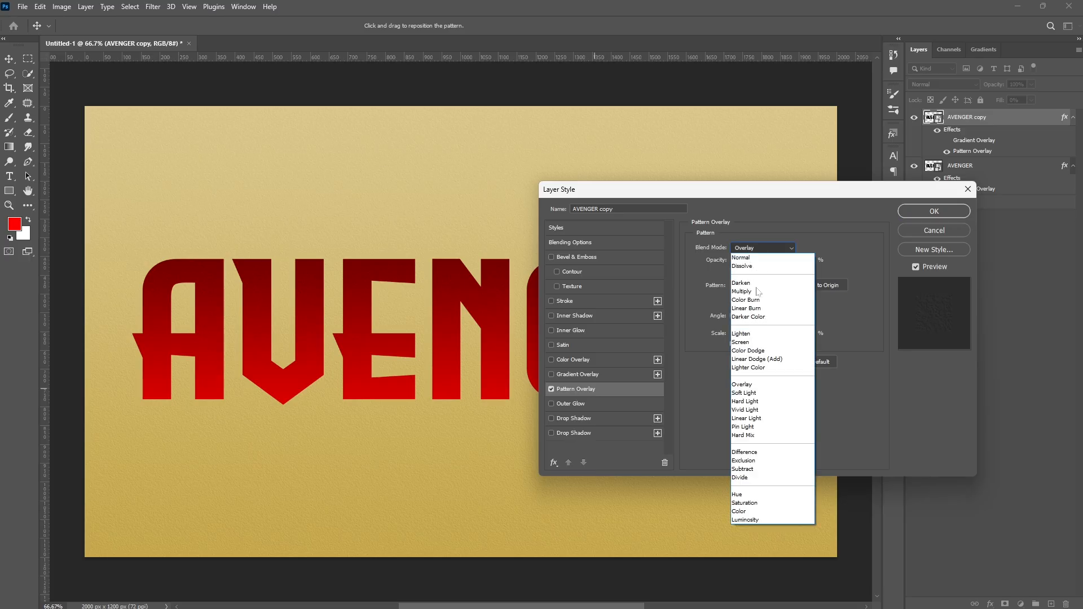
click(741, 375)
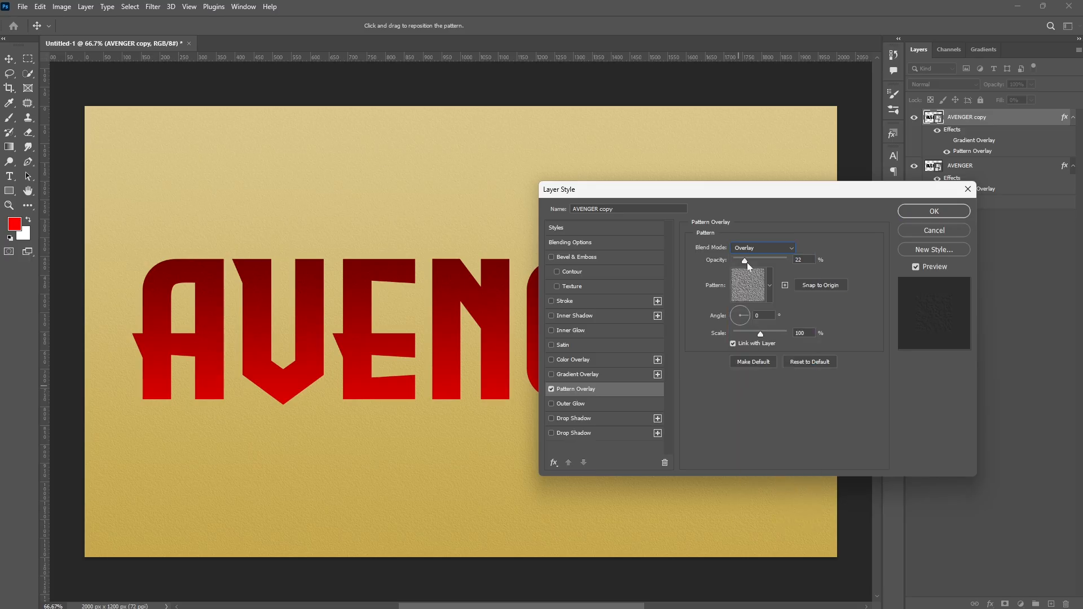
- Pick a grey texture from Patterns 2 at 100% opacity, reduce the pattern scale slightly and apply the style
click(769, 286)
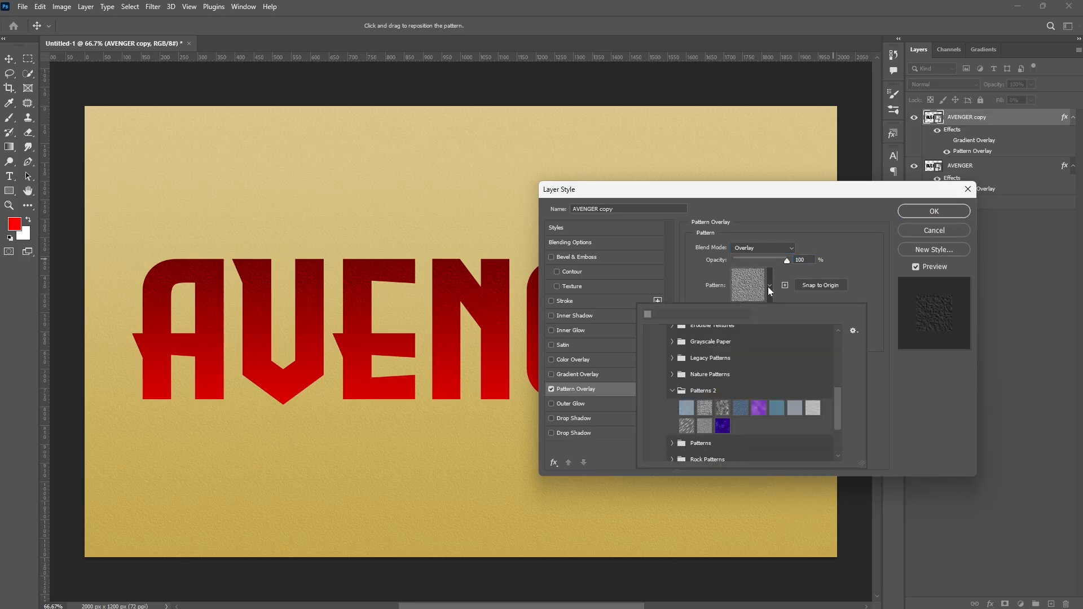
double_click(705, 425)
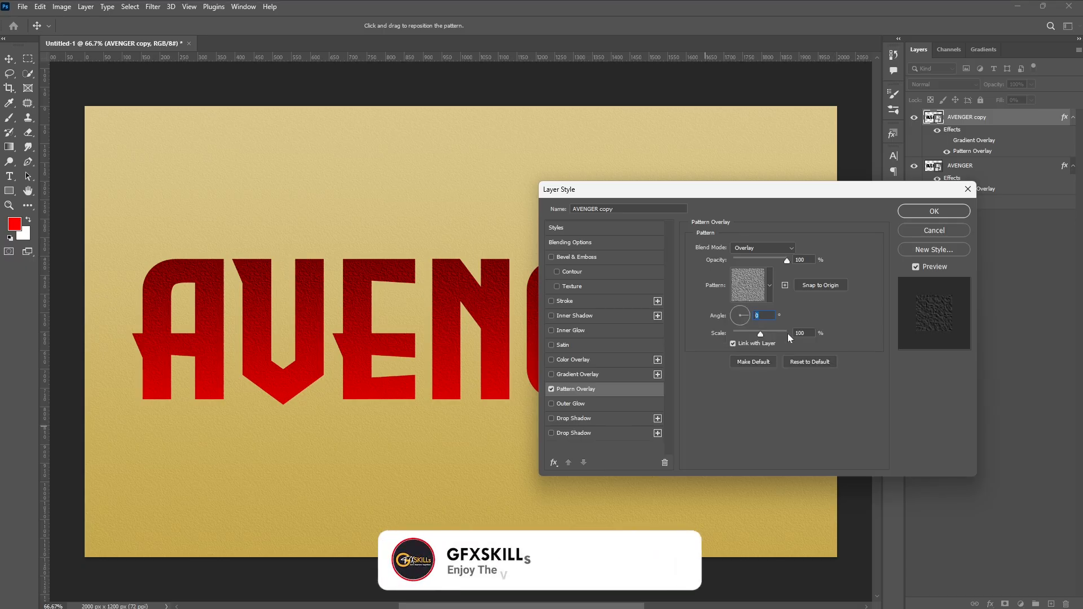
drag(760, 334, 746, 334)
click(912, 211)
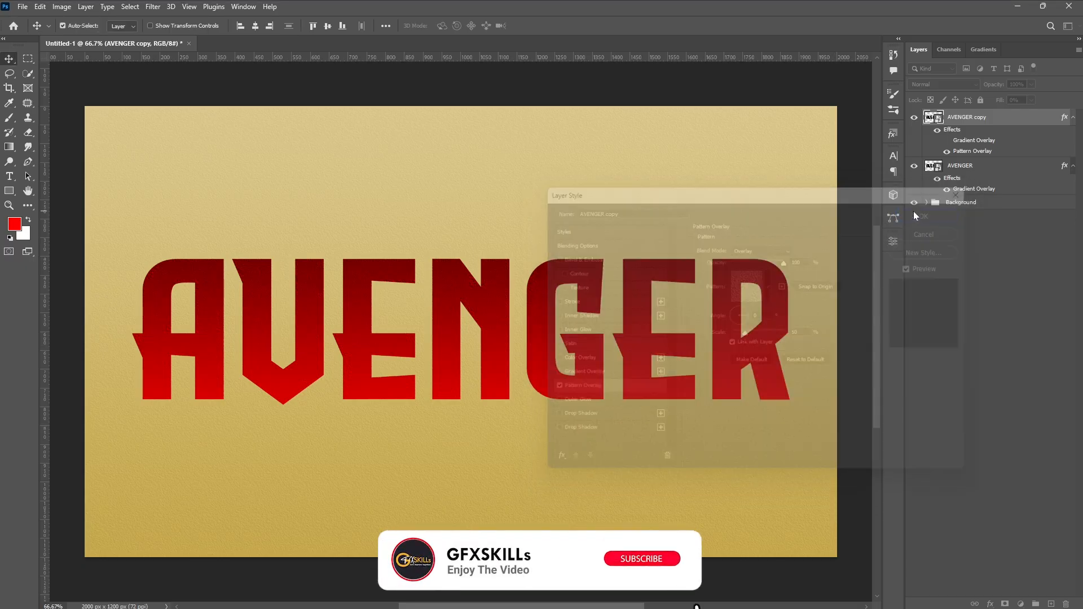
- Duplicate the AVENGER copy layer and turn off the Pattern Overlay on the new copy
scroll(492, 337, up, 5)
scroll(493, 337, down, 5)
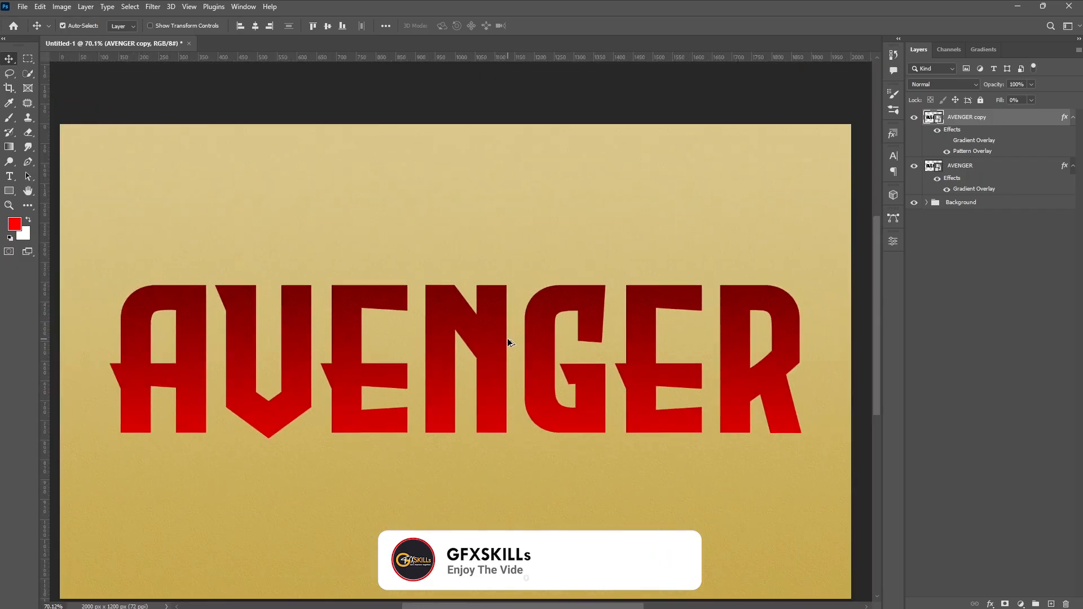
key(ctrl+j)
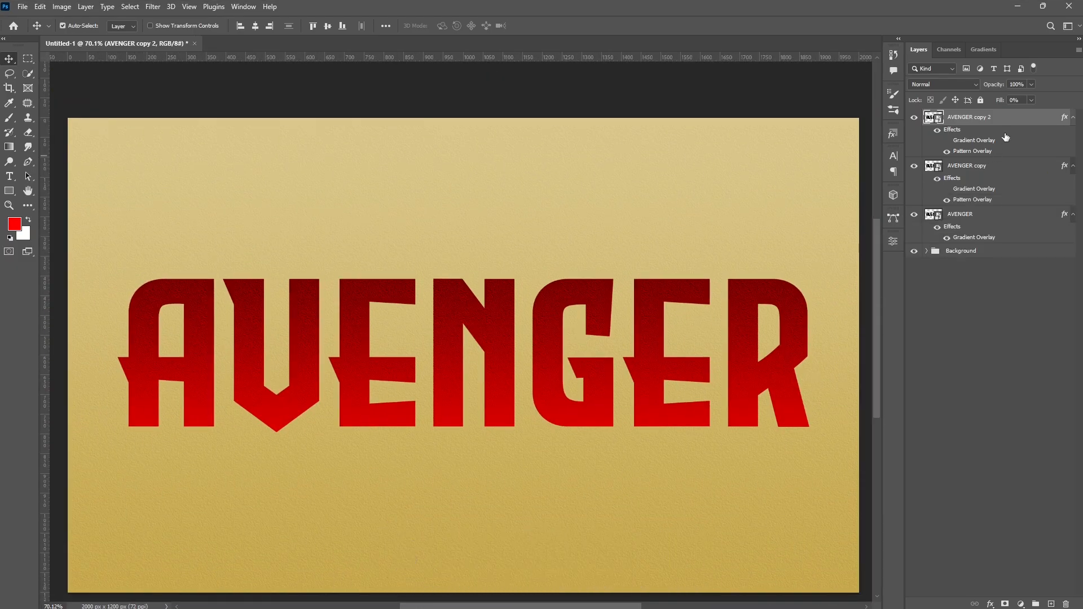
double_click(1064, 117)
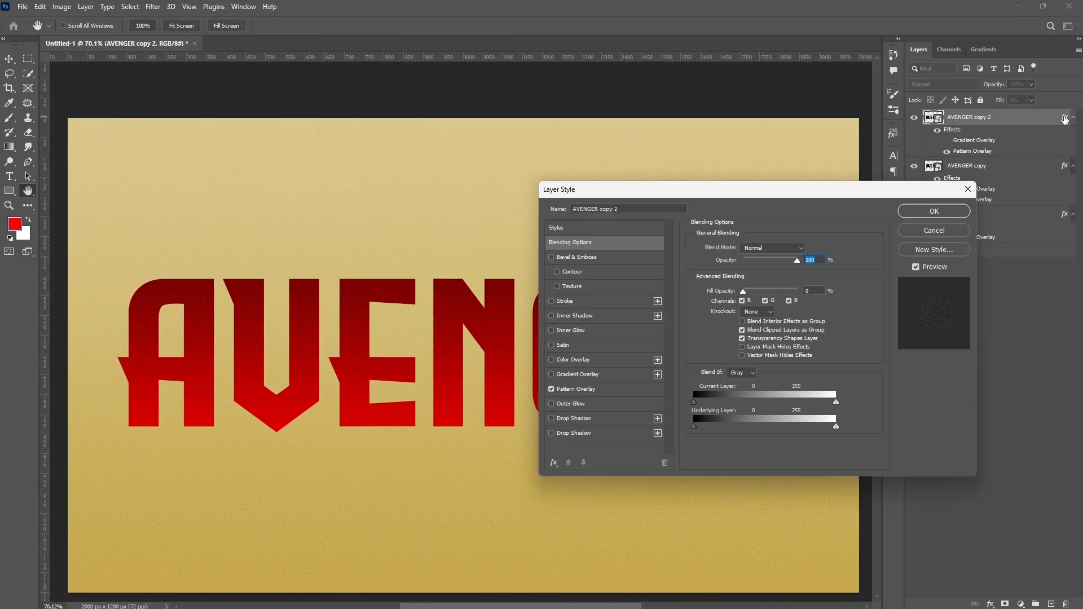
click(551, 389)
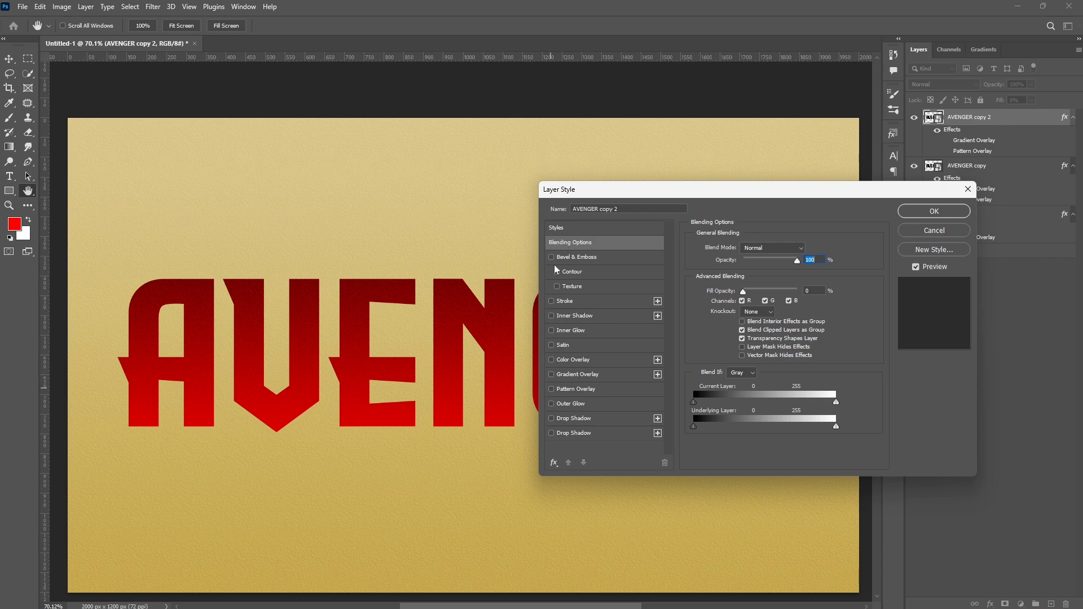
- Add a Bevel & Emboss with Stroke Emboss style, 297% depth, direction Down and 8 px size
click(609, 258)
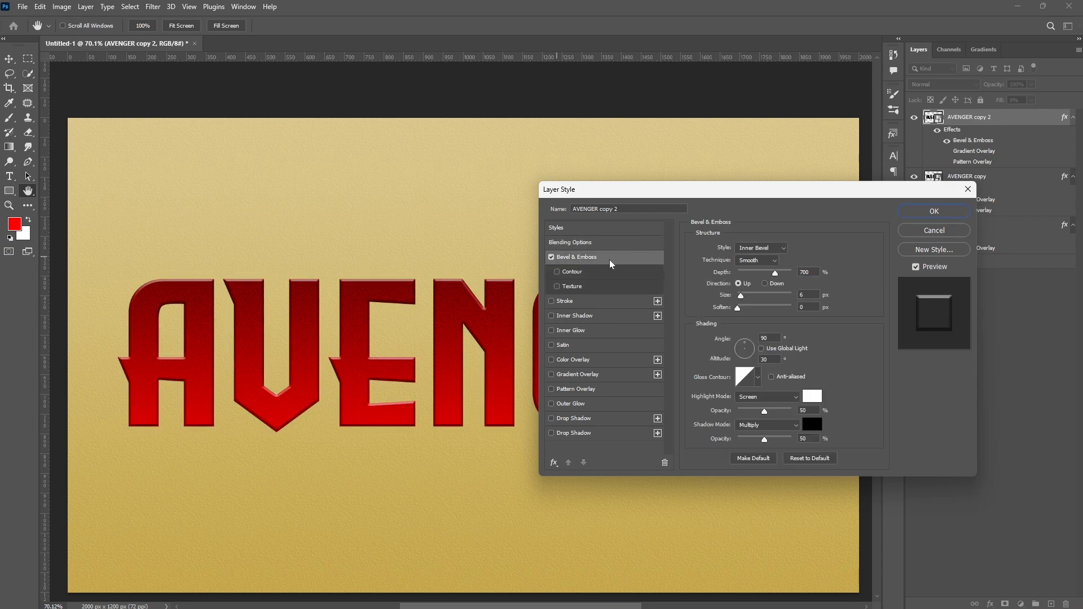
click(761, 248)
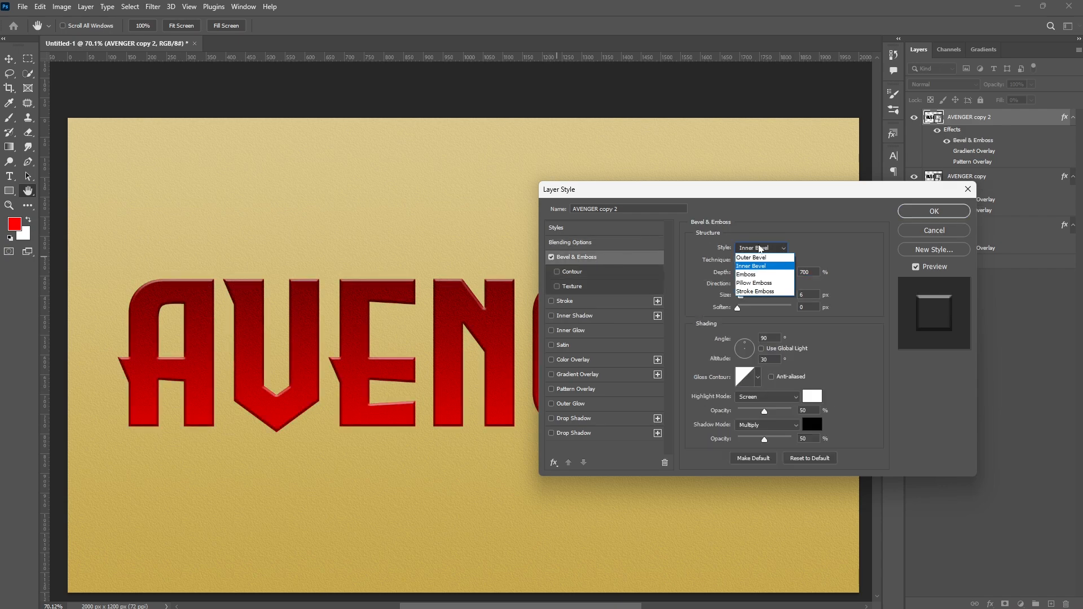
click(747, 294)
click(758, 260)
click(729, 274)
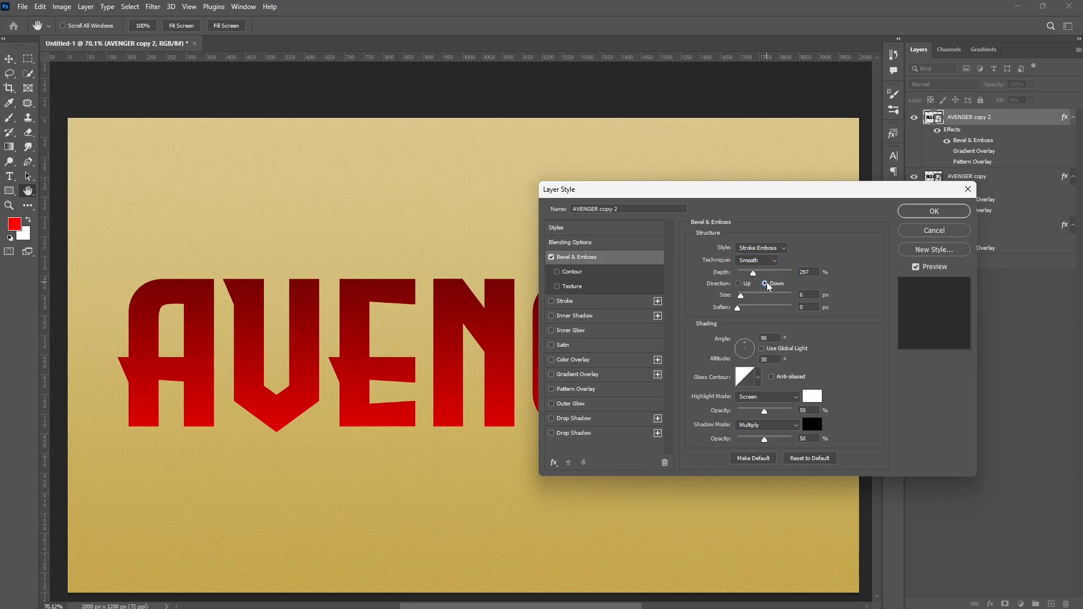
drag(807, 295, 782, 306)
text(8)
- Choose a multi-peak gloss contour preset for the bevel shading
click(727, 339)
click(727, 359)
click(757, 379)
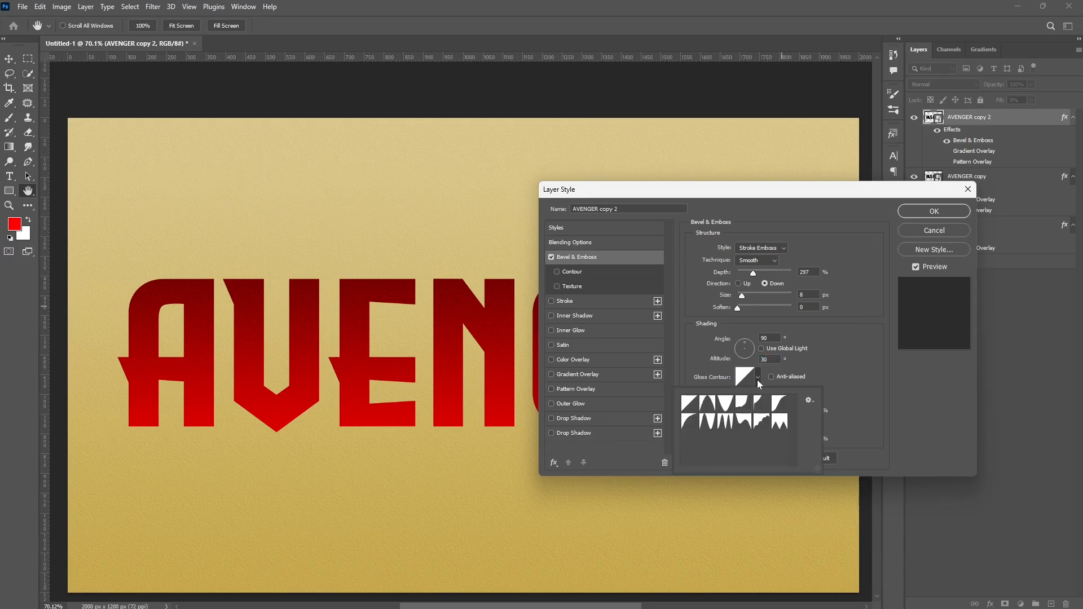
click(726, 426)
click(845, 368)
- Set the bevel highlight colour to FFD13A
click(812, 396)
text(FFD13A)
double_click(954, 336)
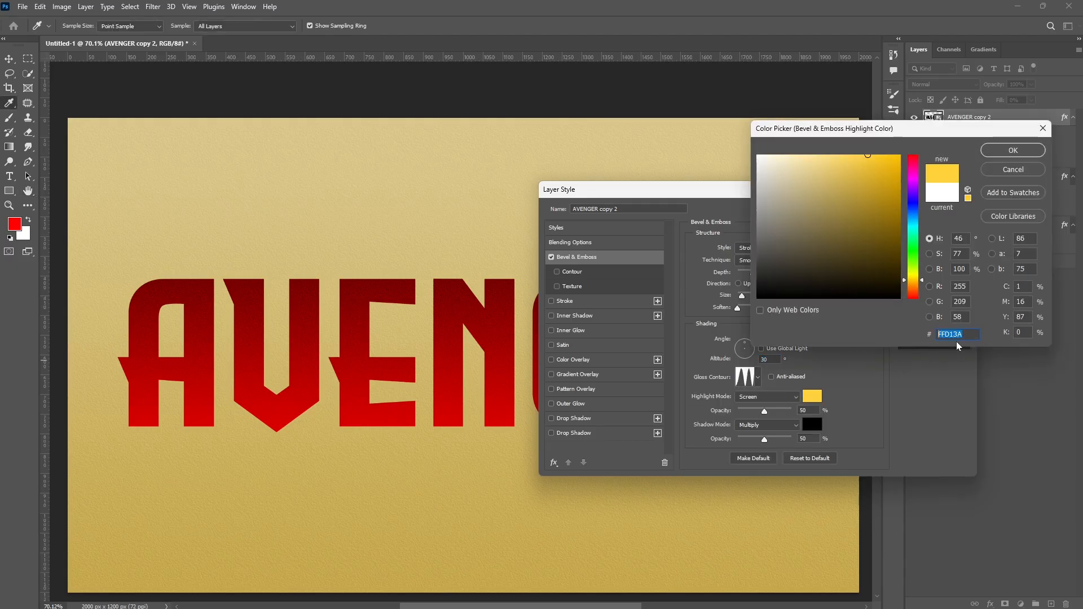
click(1011, 151)
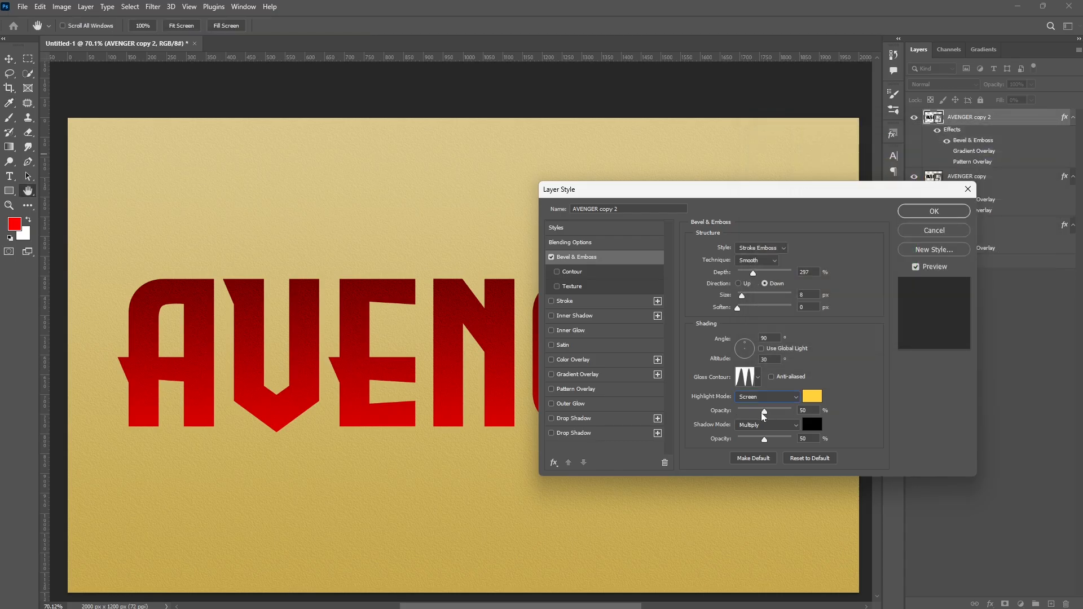
- Set highlight opacity to 100%, the shadow mode to Linear Burn with black colour, and shadow opacity to 47%
click(792, 425)
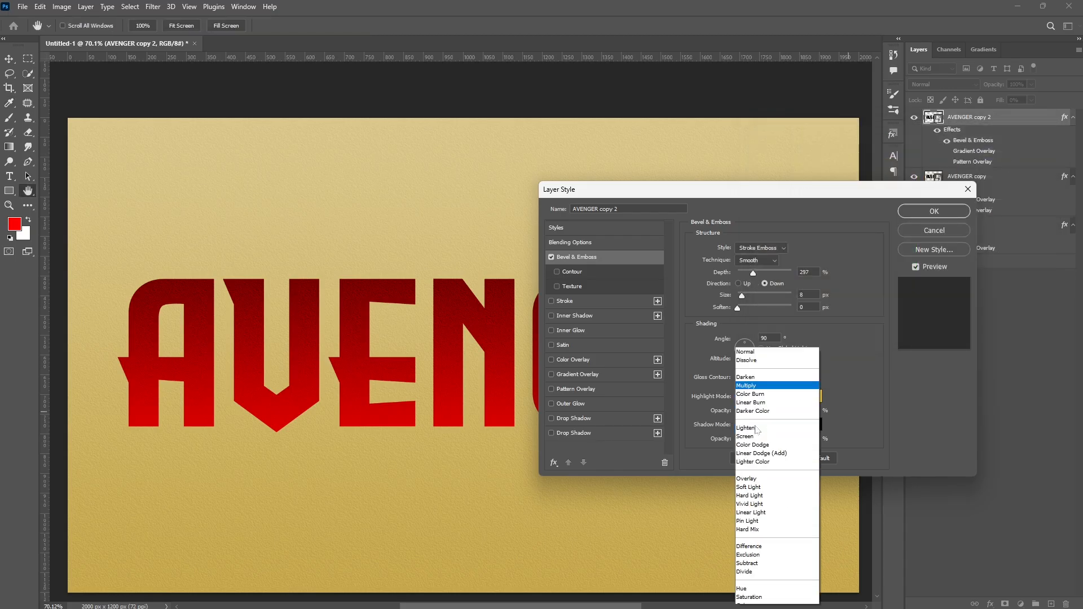
click(748, 395)
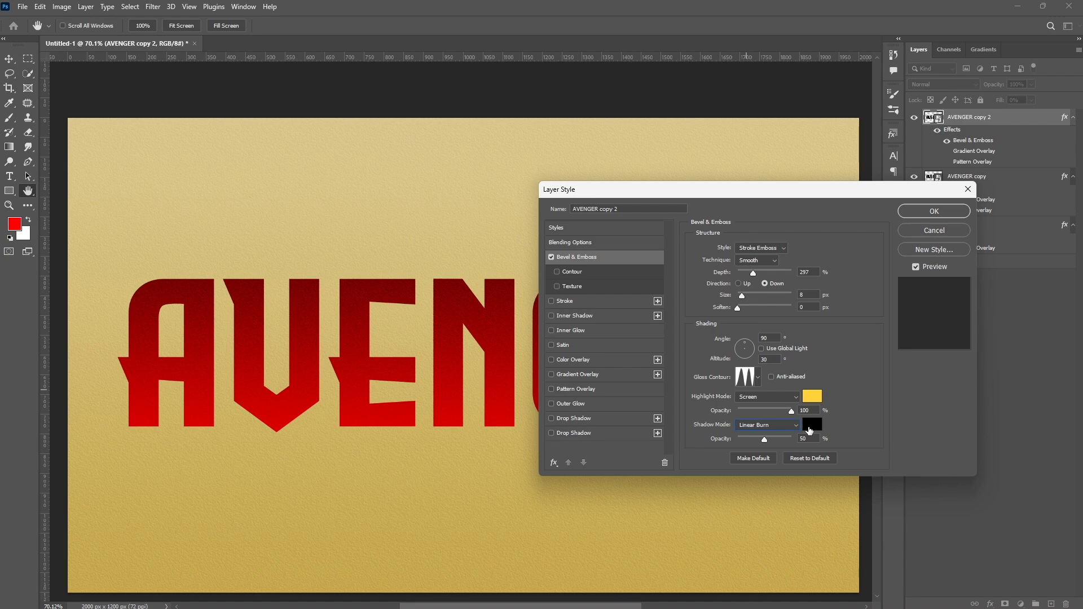
click(807, 424)
click(1005, 154)
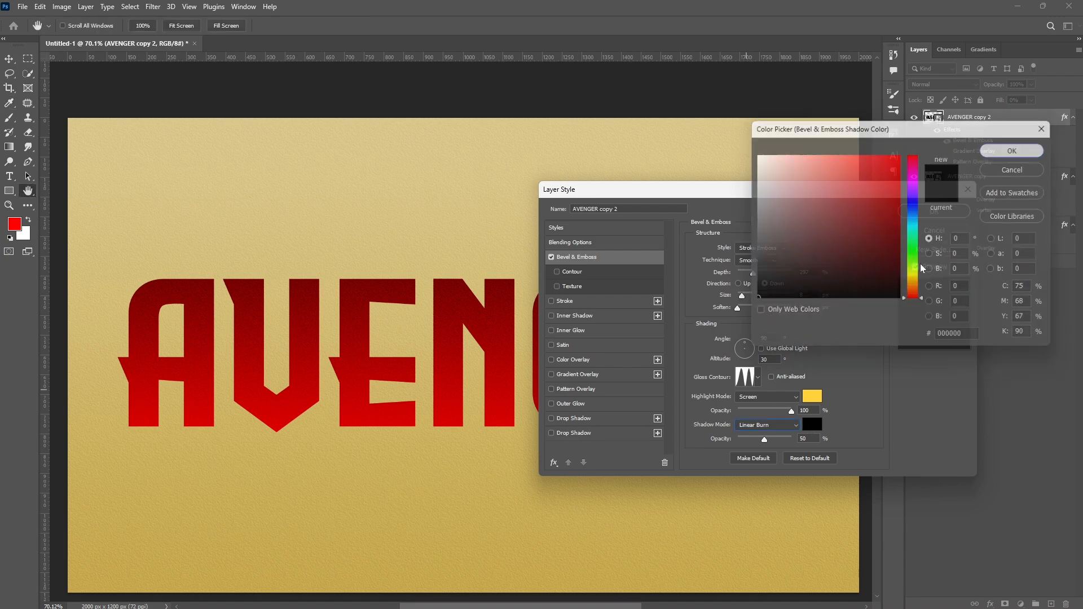
text(47)
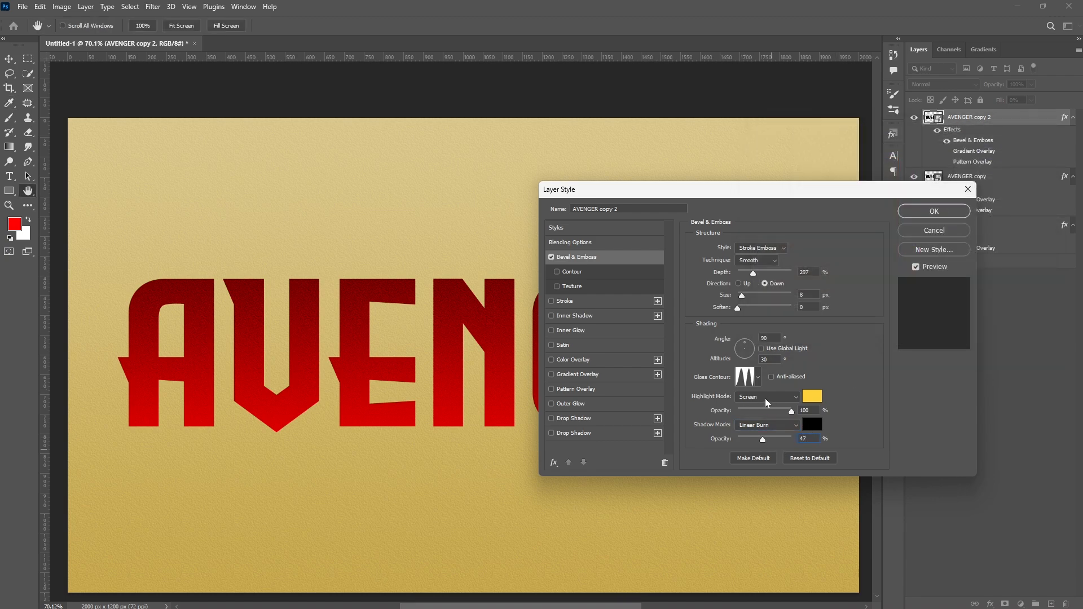
- Enable the bevel's Contour option with the linear contour preset
click(593, 273)
click(740, 253)
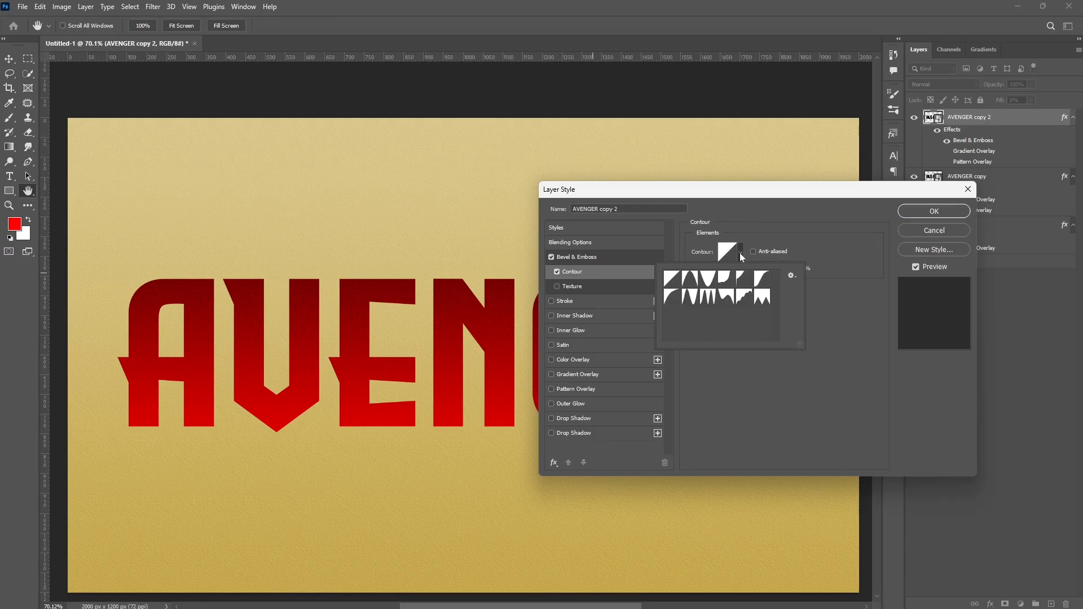
double_click(677, 280)
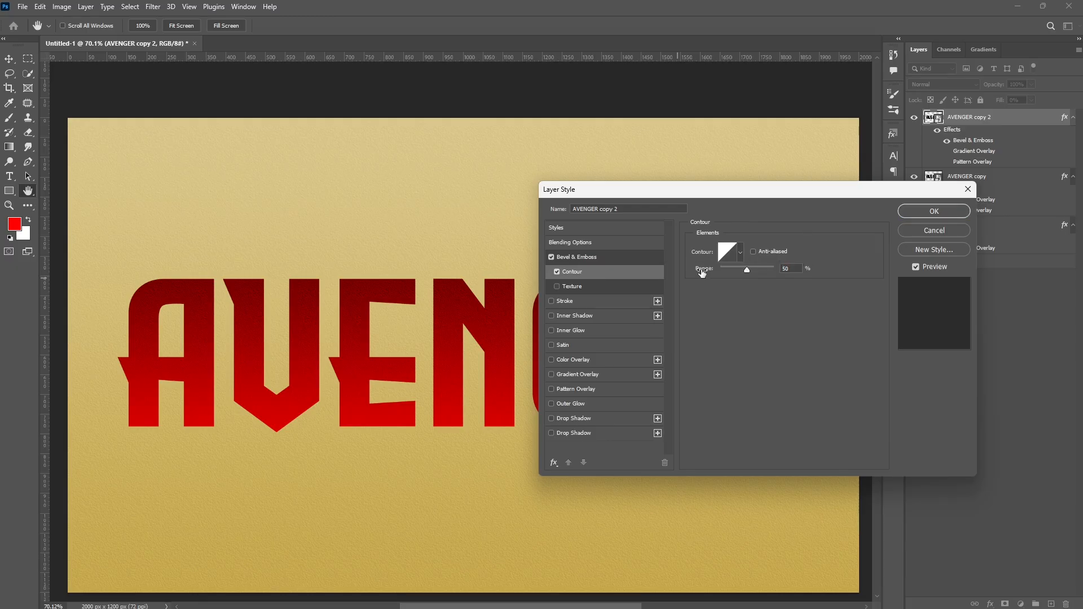
- Add a 10 px Inside Stroke at 100% opacity
click(568, 302)
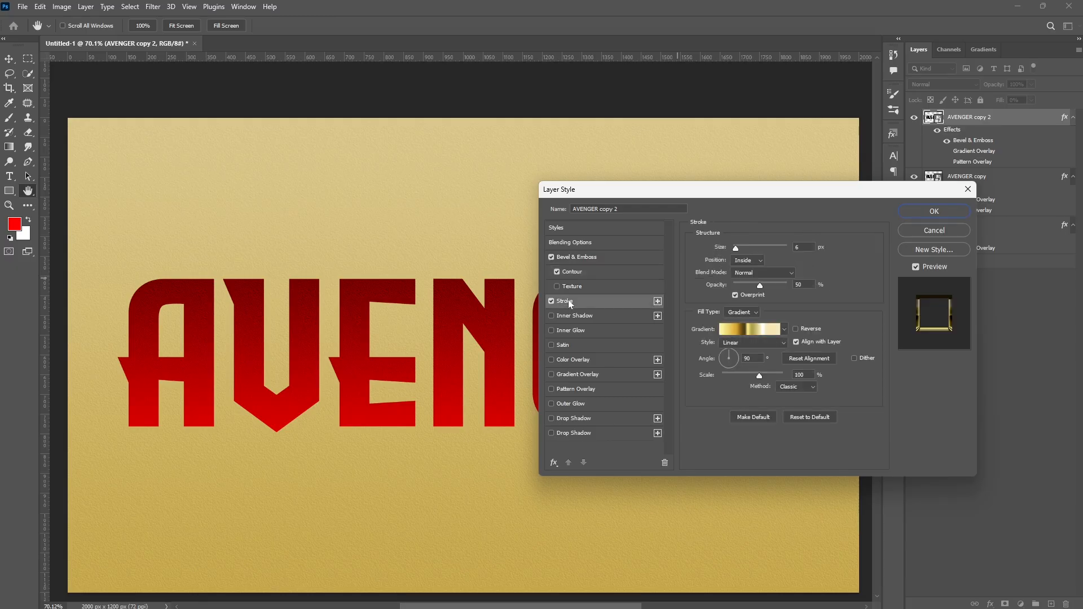
text(10)
click(757, 260)
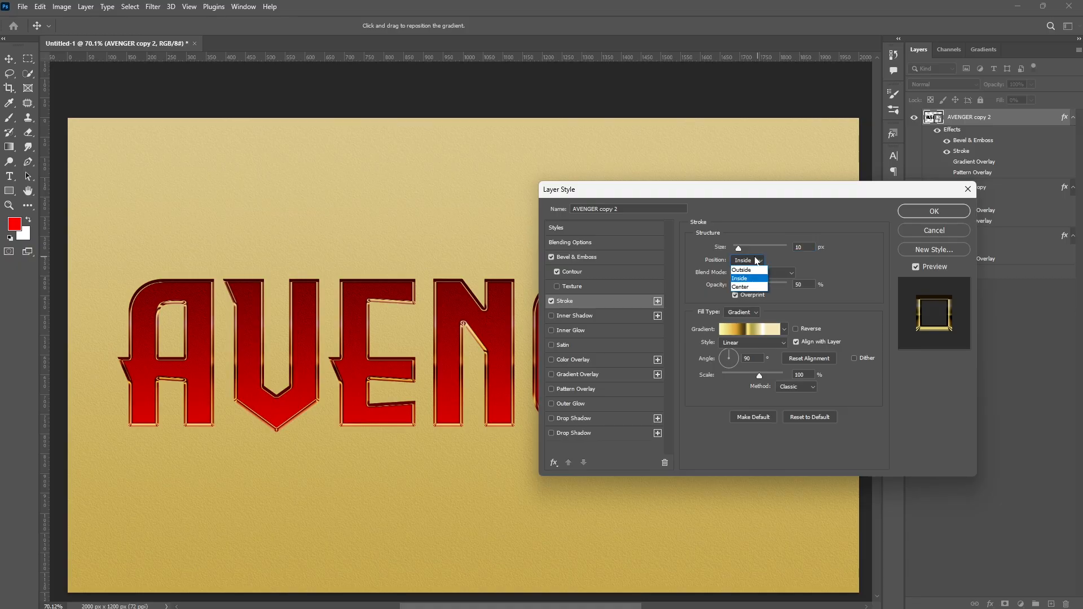
click(741, 278)
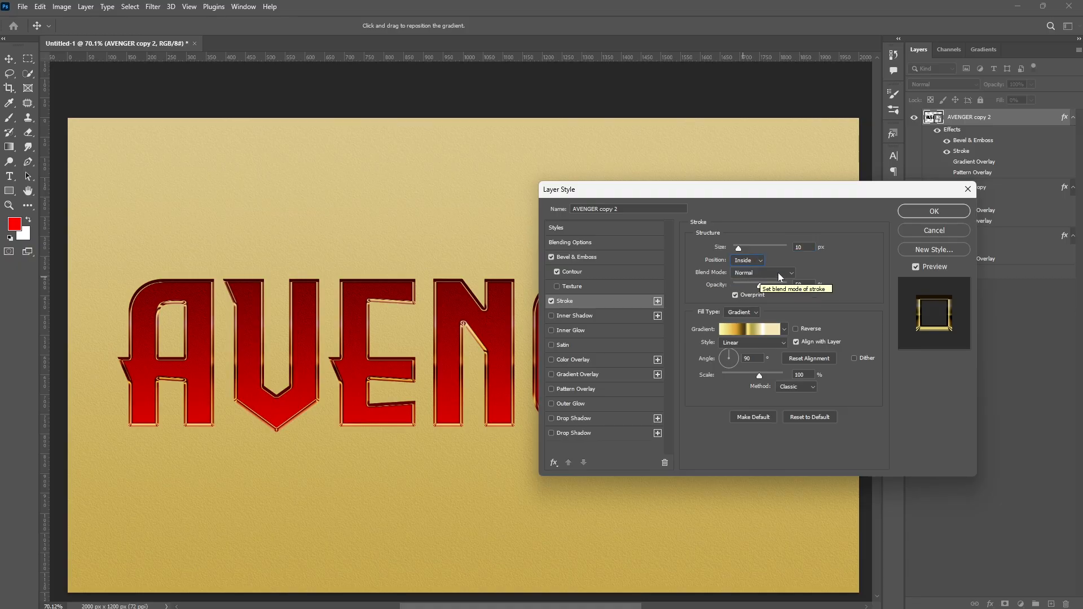
drag(760, 286, 821, 286)
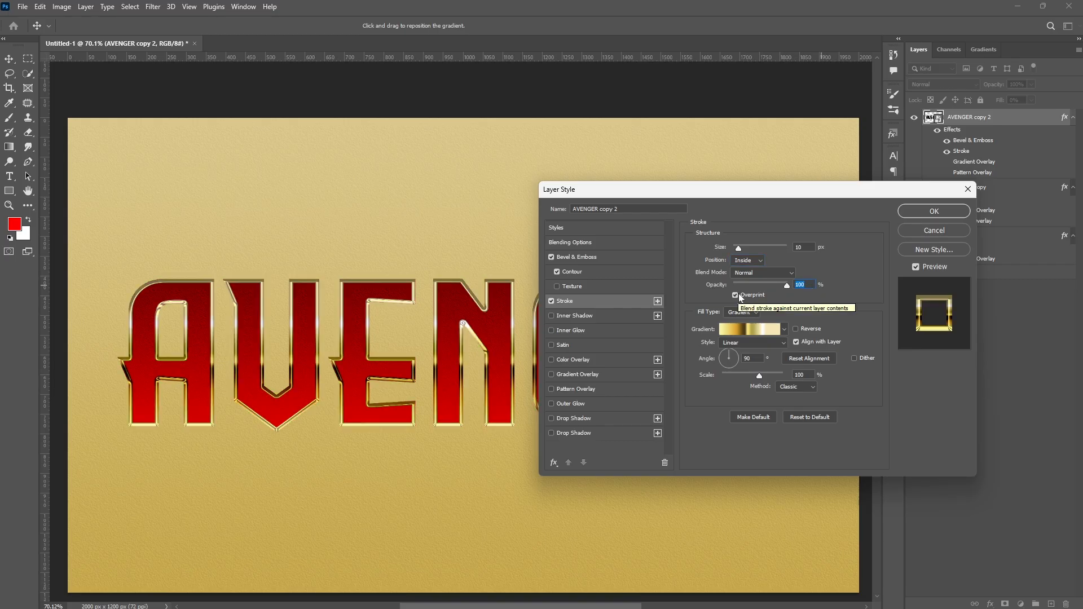
- Change the stroke fill type to Color, set it to ffba00 and apply the layer style
click(747, 313)
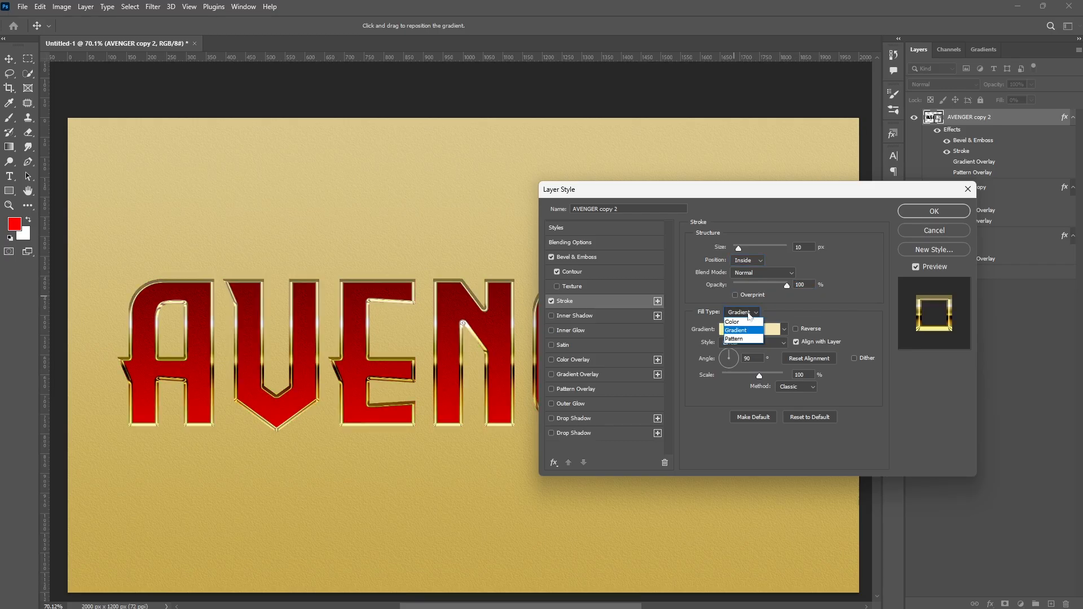
click(733, 321)
click(717, 330)
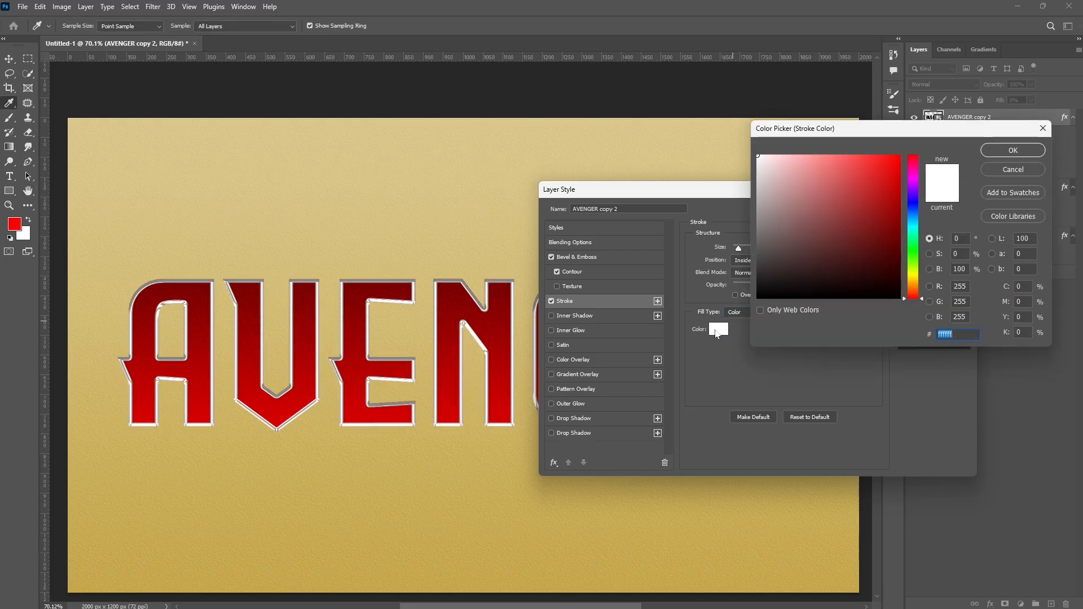
text(ffba00)
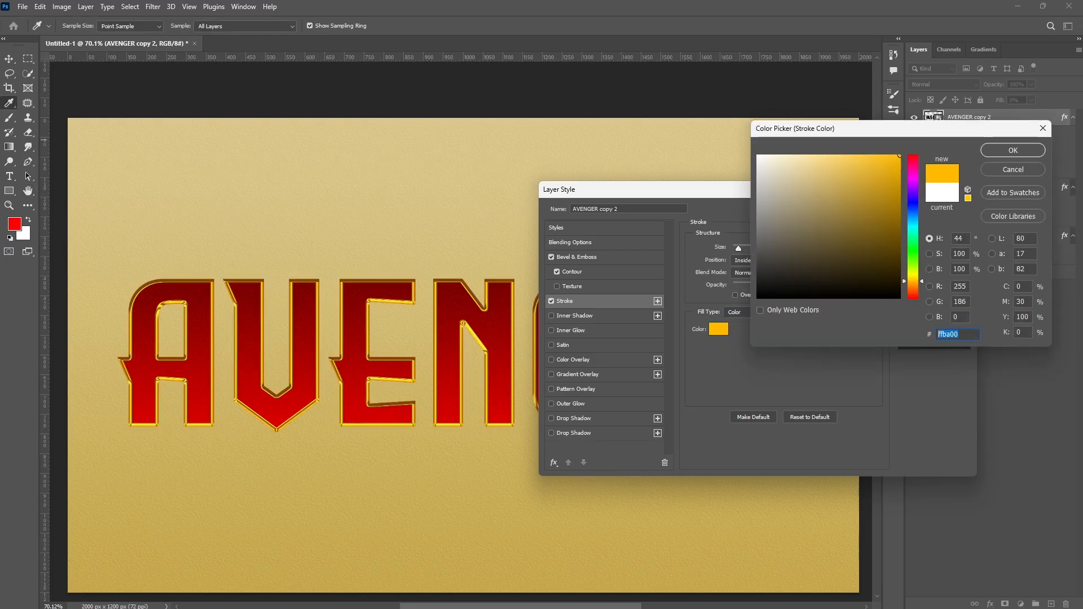
click(1009, 150)
click(968, 188)
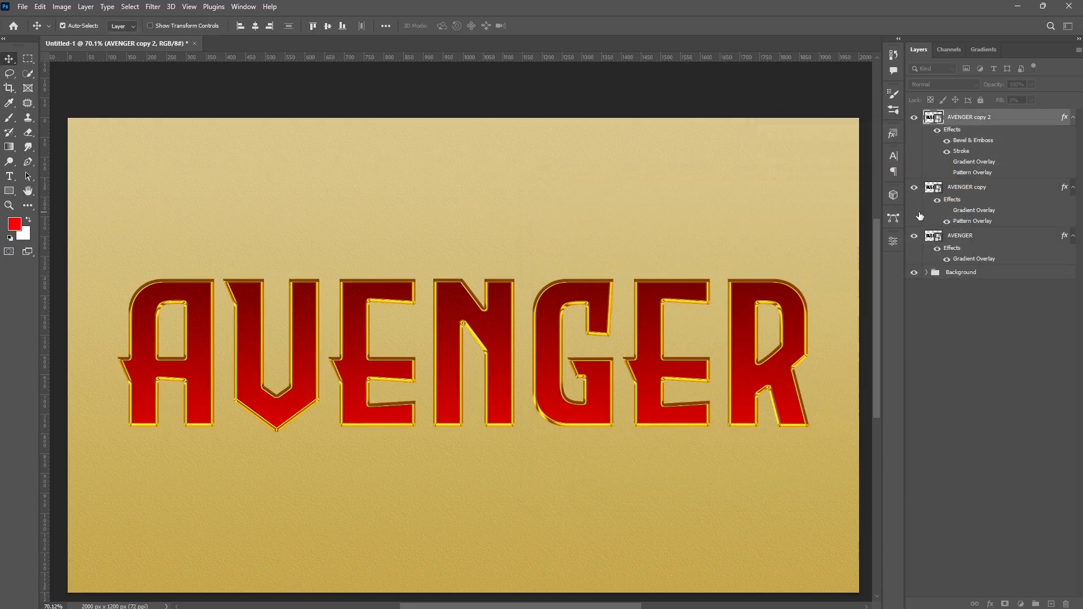
- Duplicate the top AVENGER layer and set its bevel depth to 184%, direction Up and shadow opacity to 0%
key(ctrl+j)
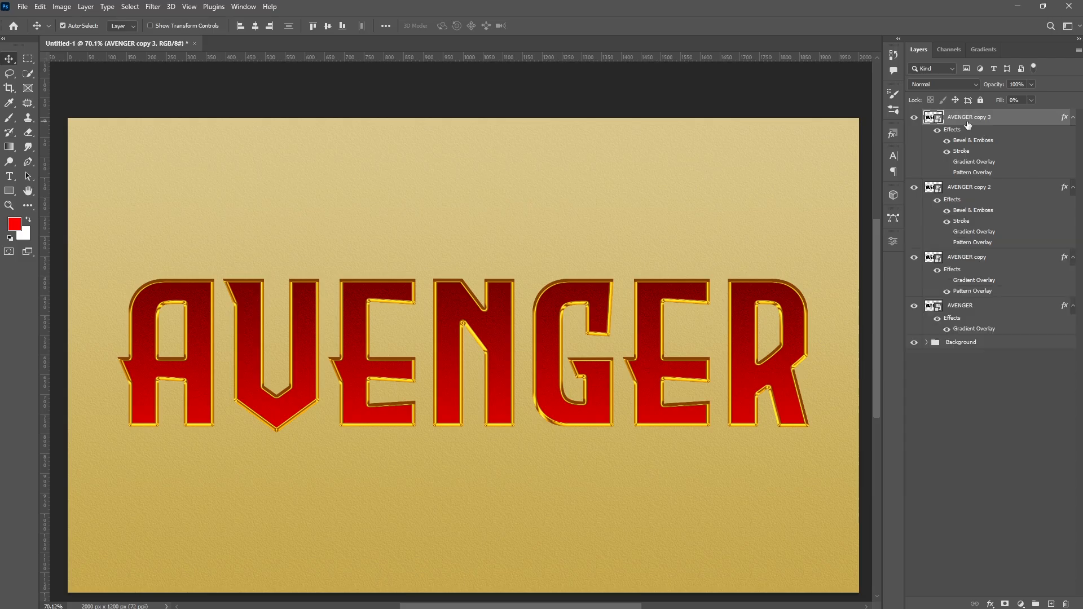
double_click(1063, 119)
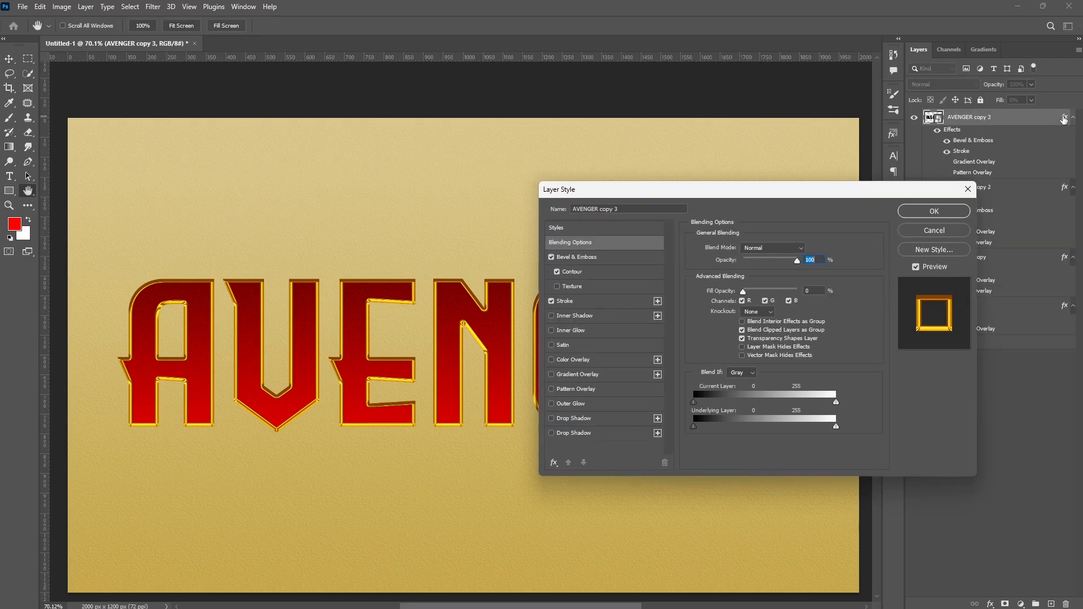
click(581, 257)
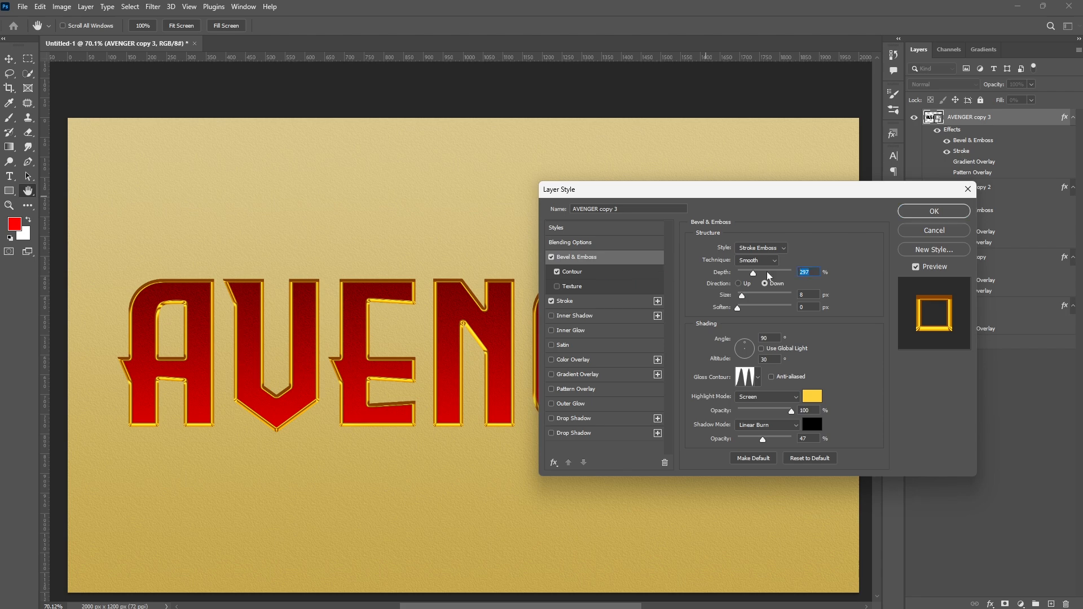
text(184)
click(739, 284)
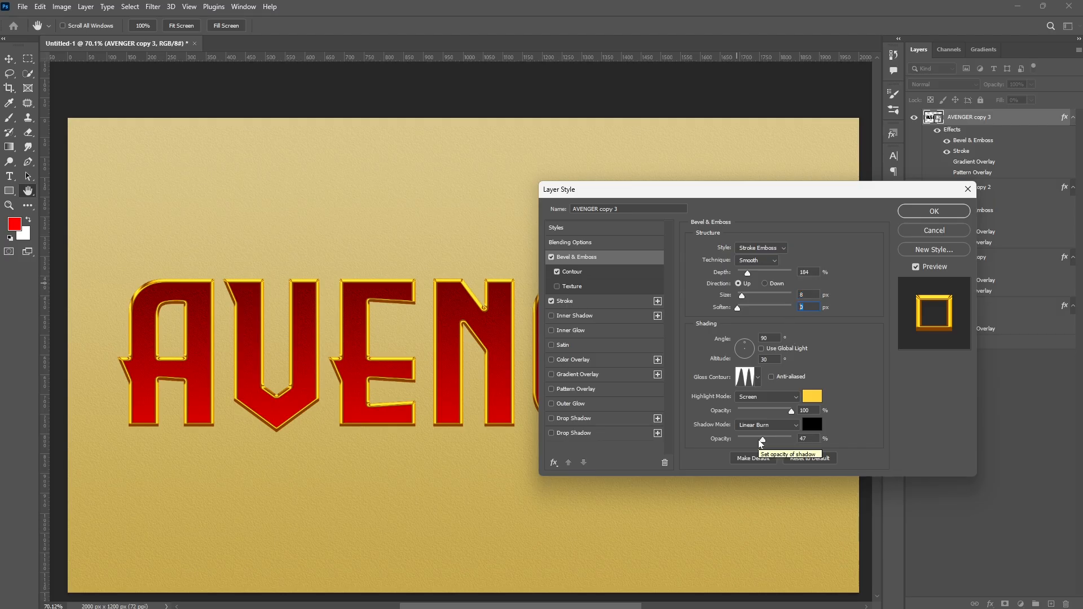
drag(763, 442, 712, 449)
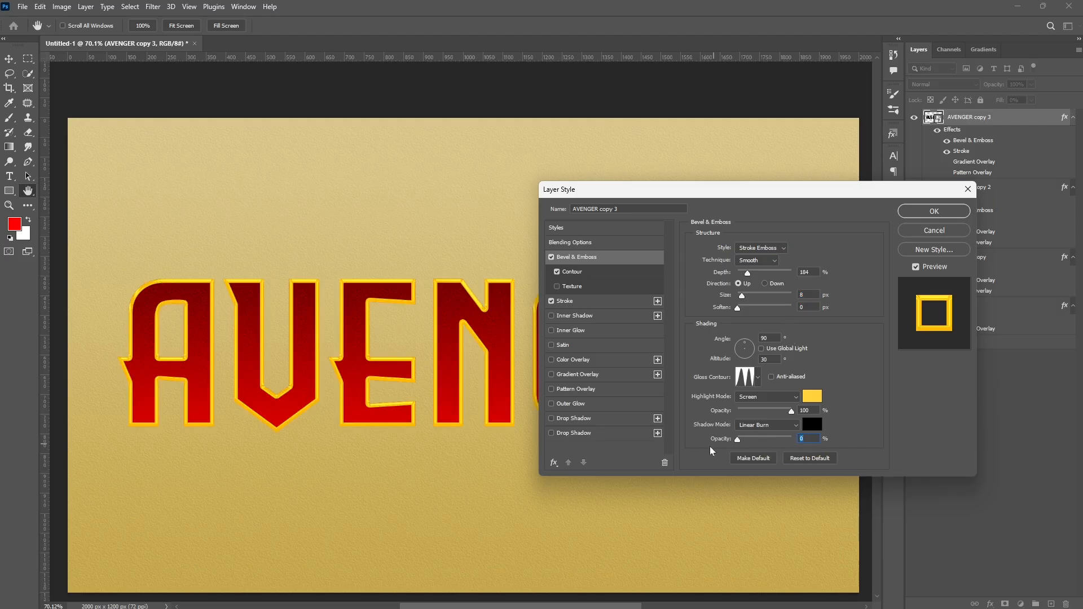
- Lower the duplicate's stroke opacity to 0%
click(599, 301)
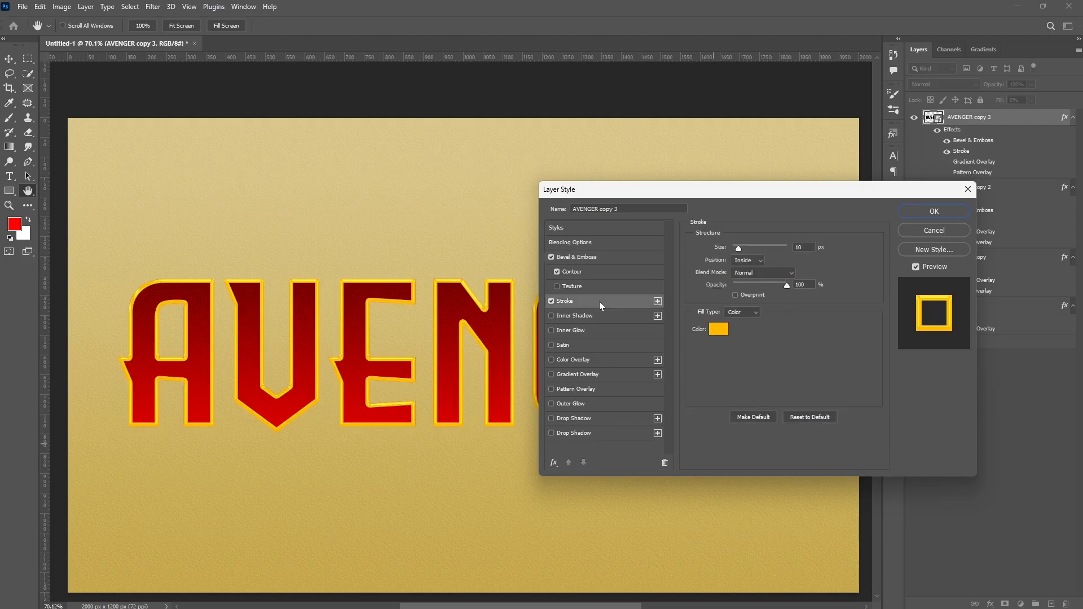
drag(787, 285, 733, 285)
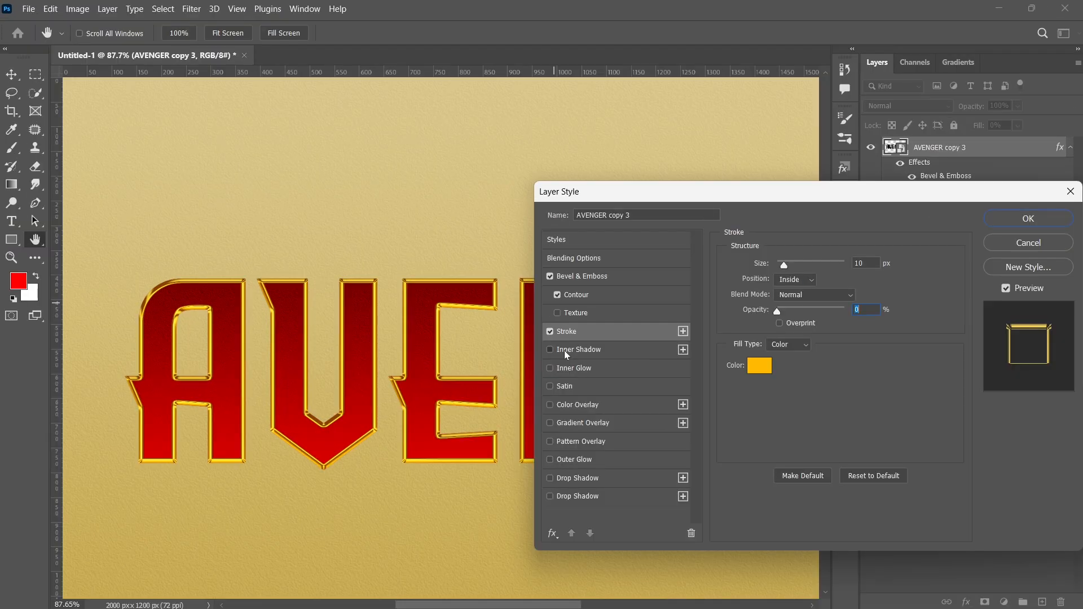
- Enable Inner Shadow with Multiply blend mode and colour 6c0000
click(565, 316)
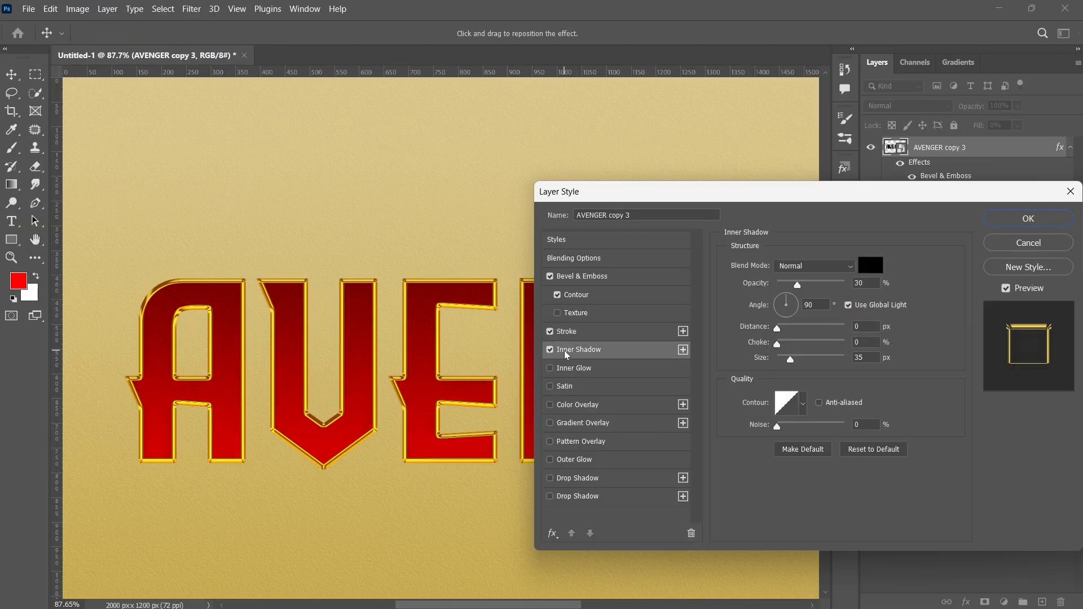
click(795, 266)
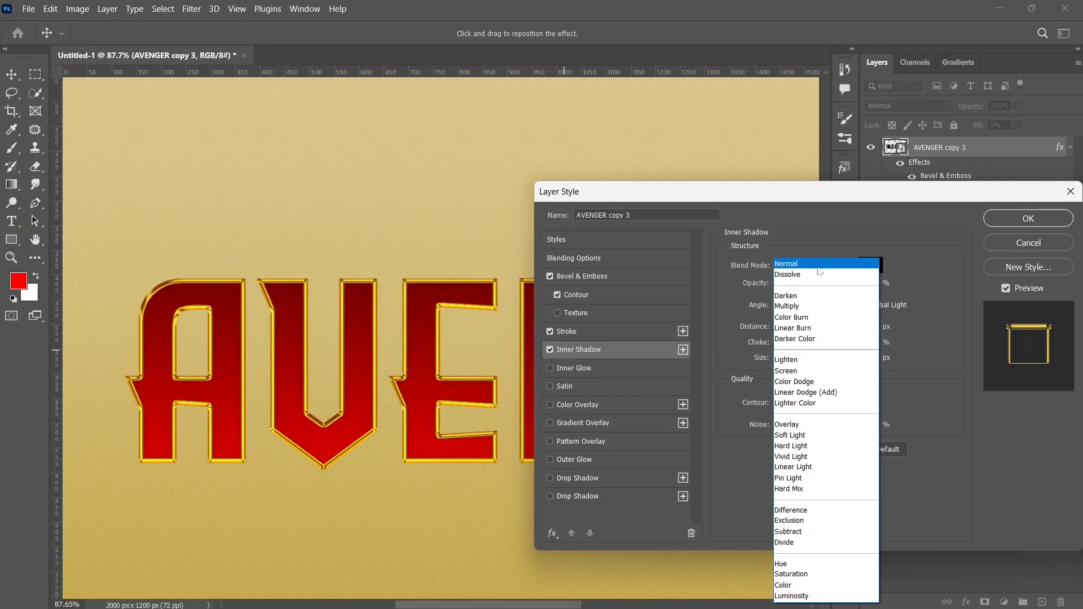
click(787, 306)
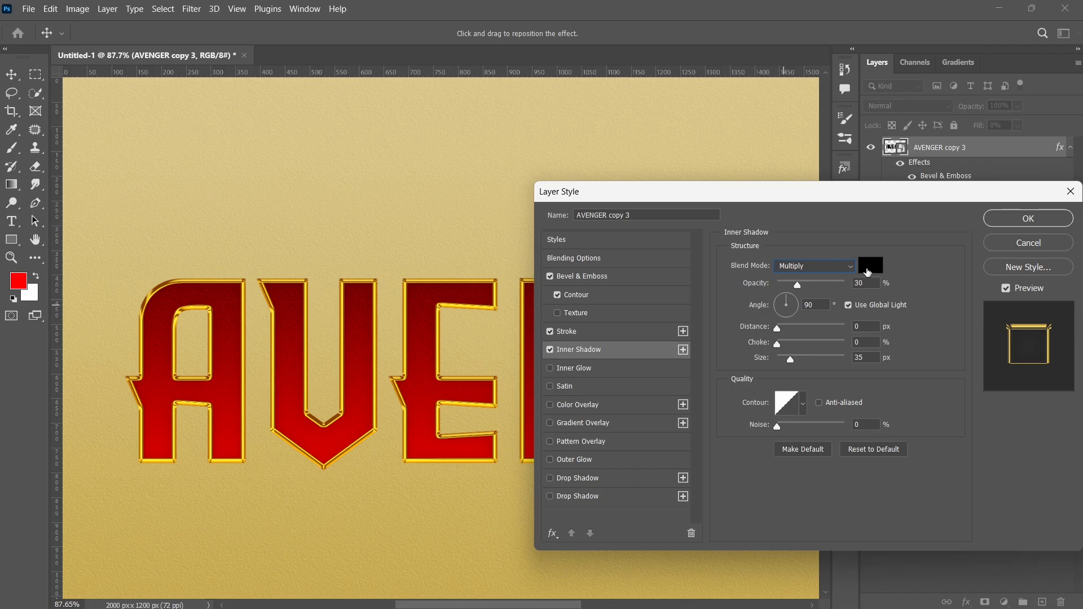
click(870, 265)
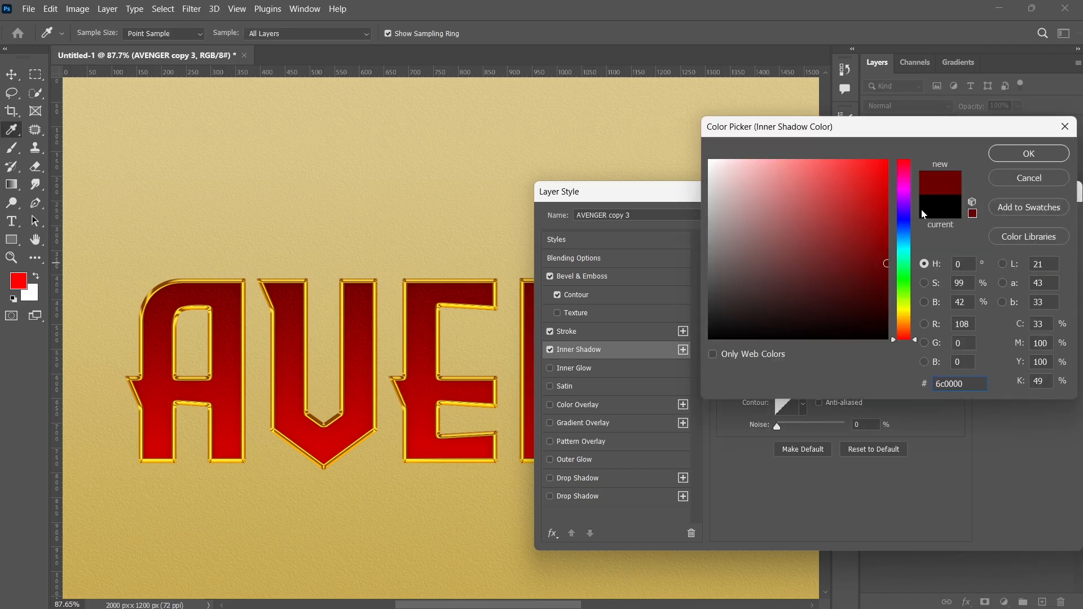
click(1020, 157)
- Set the inner shadow to 75% opacity without global light, 14 px distance, 4% choke, 9 px size, and apply the style
text(75)
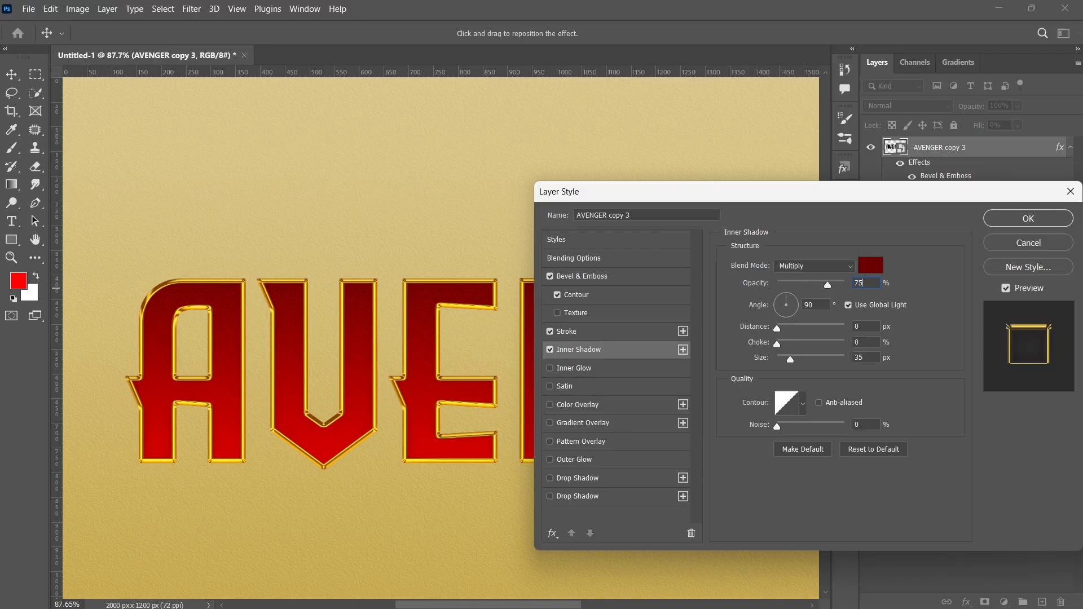
key(Tab)
click(848, 307)
key(Tab)
text(14)
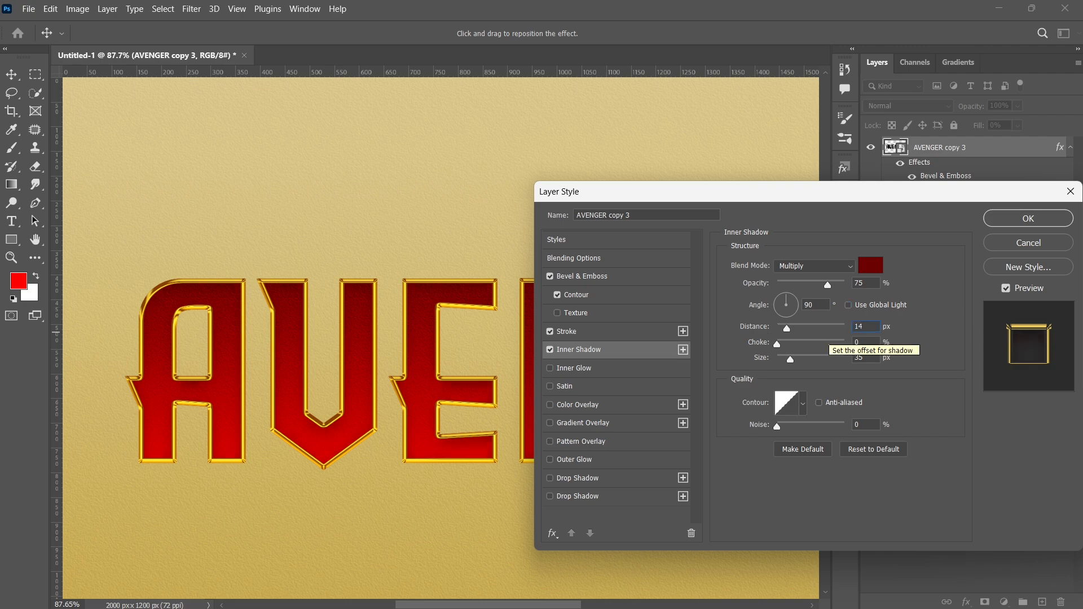
key(Tab)
text(4)
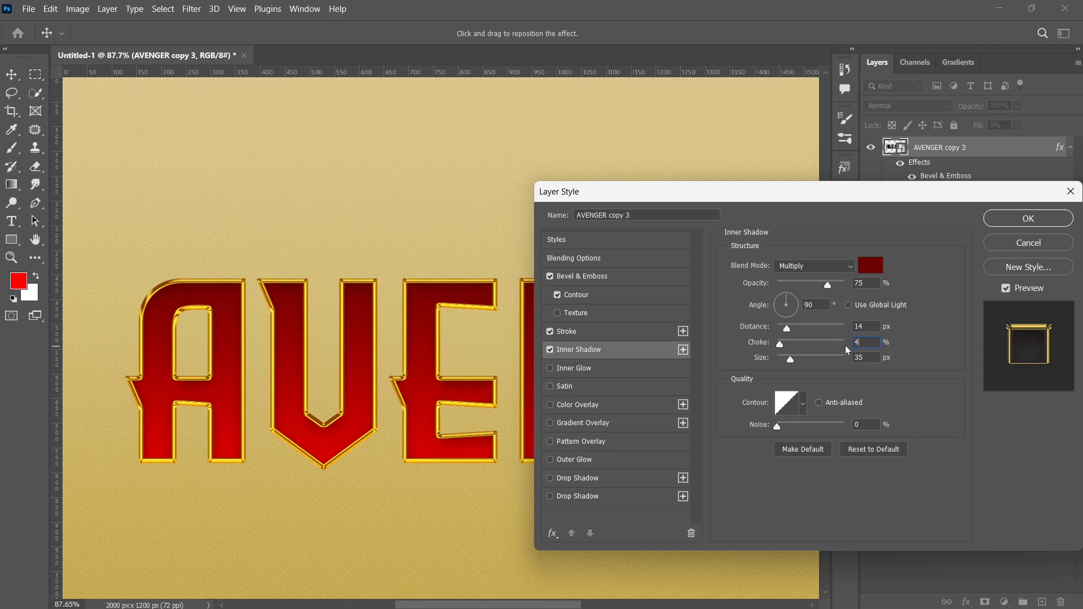
click(1005, 219)
key(ctrl+0)
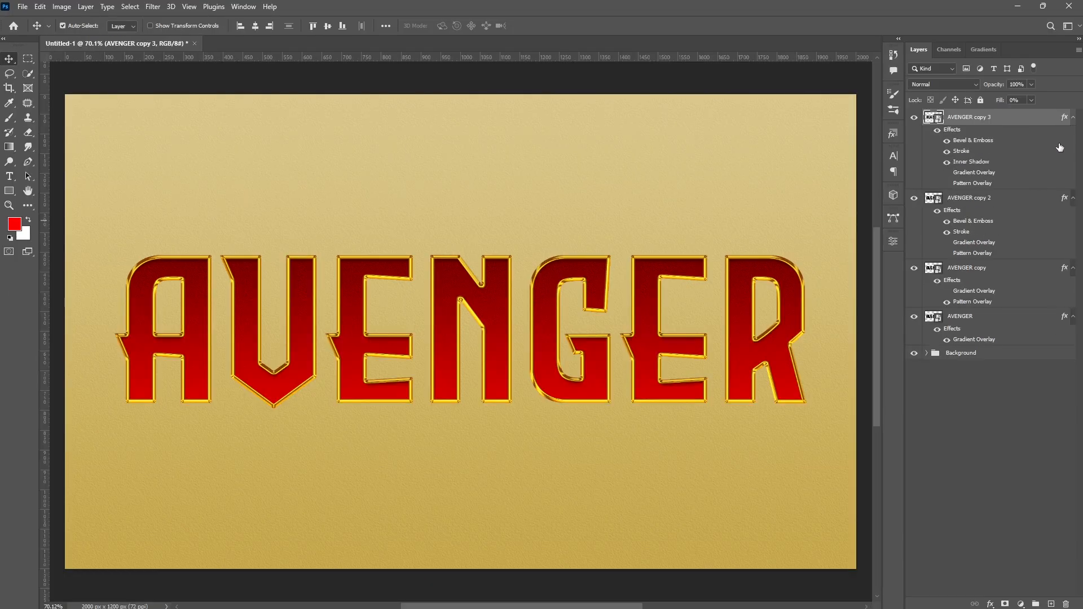
- Collapse the layers' effect lists and group the four AVENGER layers into a group named FRONT
click(1073, 119)
click(1073, 133)
click(1073, 150)
click(1074, 166)
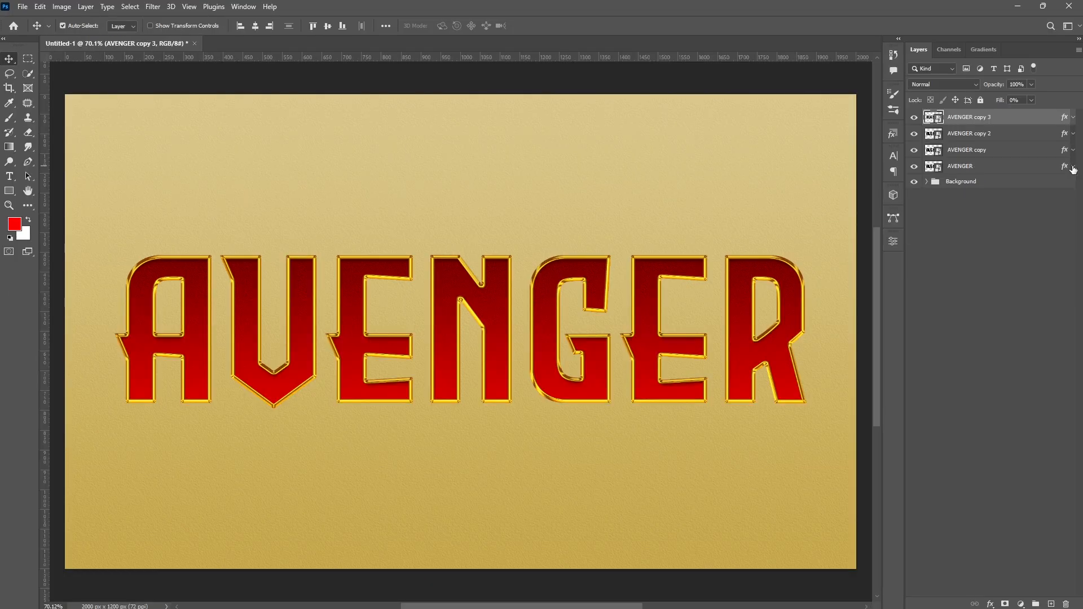
click(1054, 167)
click(975, 122)
shift+click(983, 169)
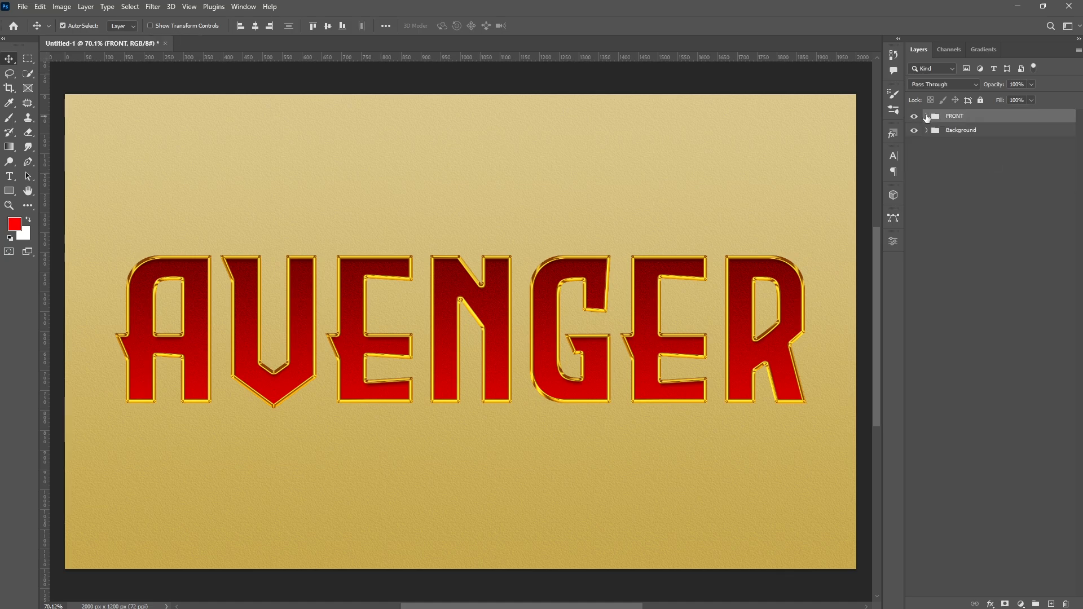
click(926, 117)
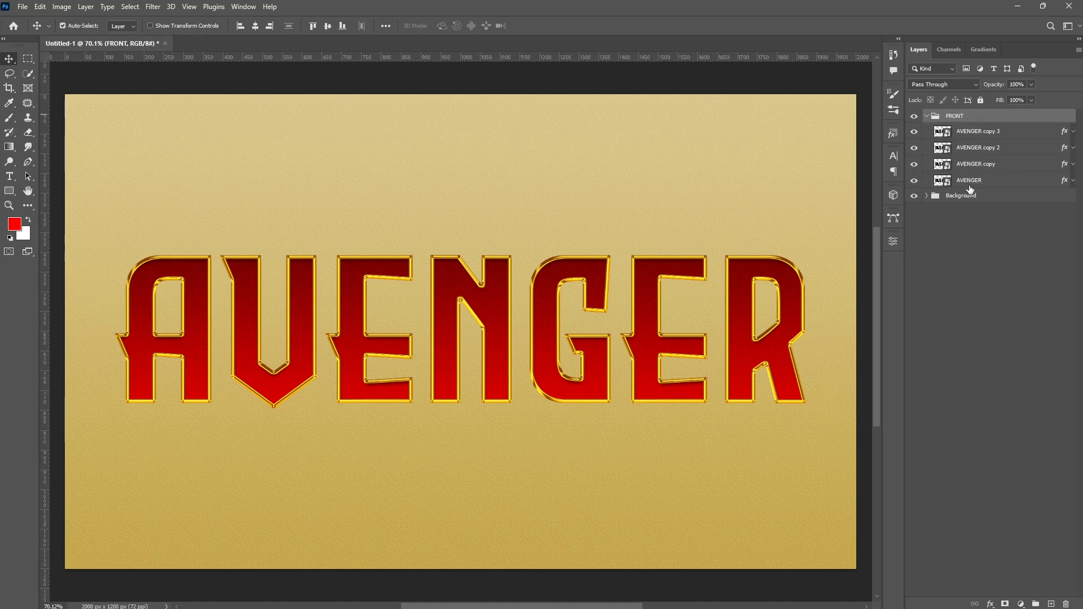
- Duplicate AVENGER copy 3 out of the FRONT group, placing the copy below it, and collapse the group
click(977, 132)
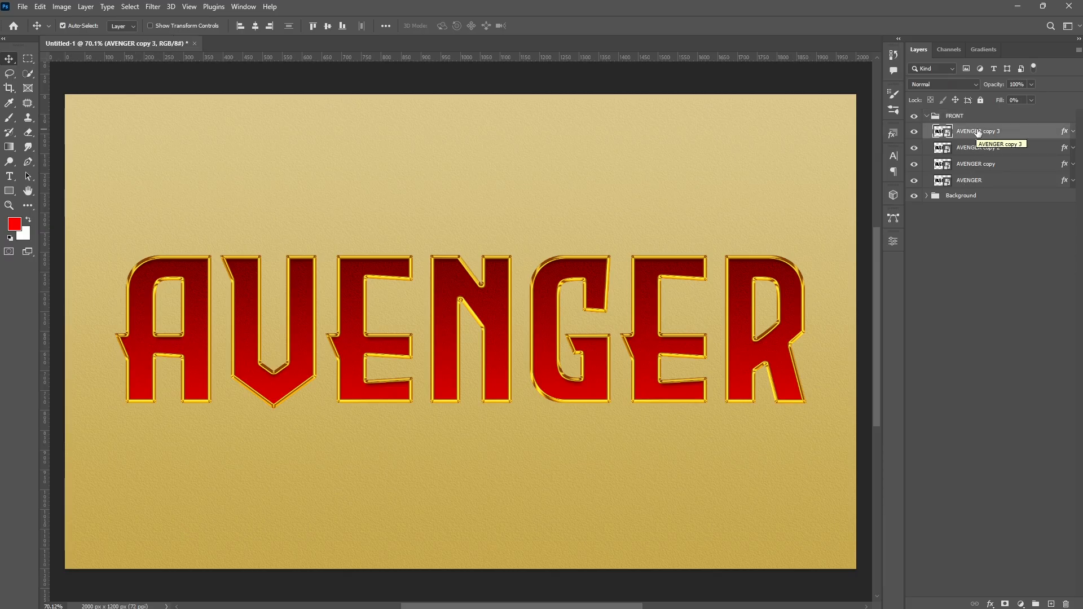
alt+drag(977, 135, 974, 191)
click(927, 116)
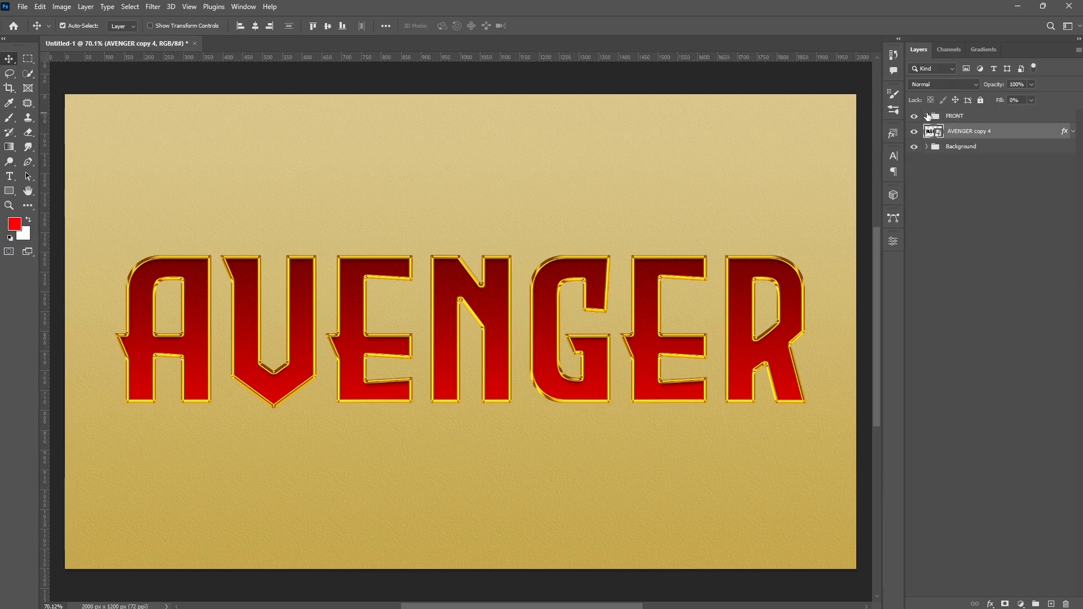
- Edit the new copy's bevel to depth 113%, direction Down and size 24 px
double_click(1065, 132)
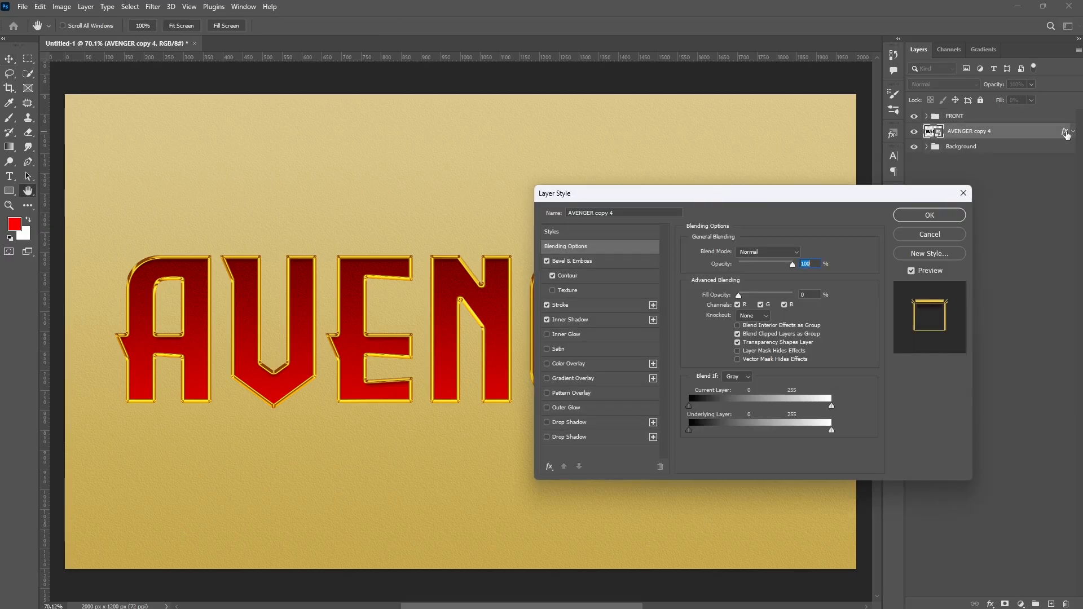
click(586, 261)
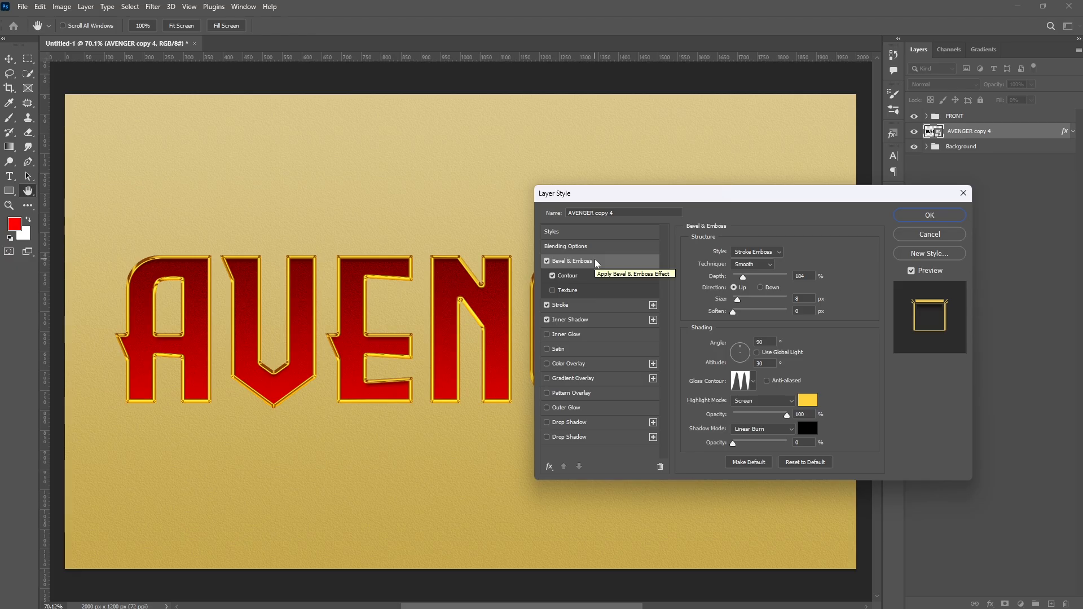
text(113)
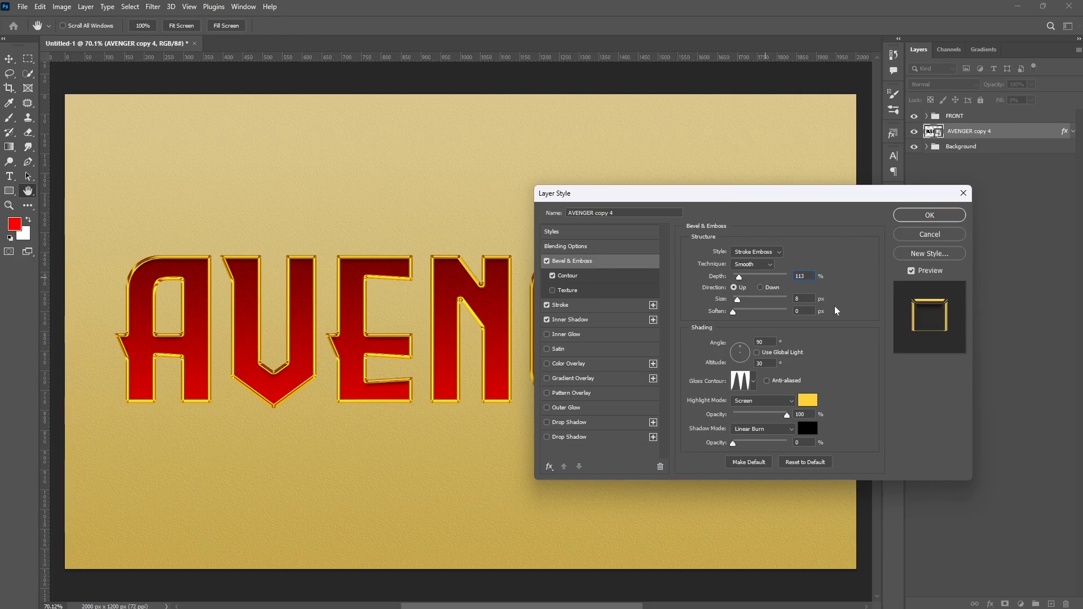
click(760, 288)
key(Tab)
text(24)
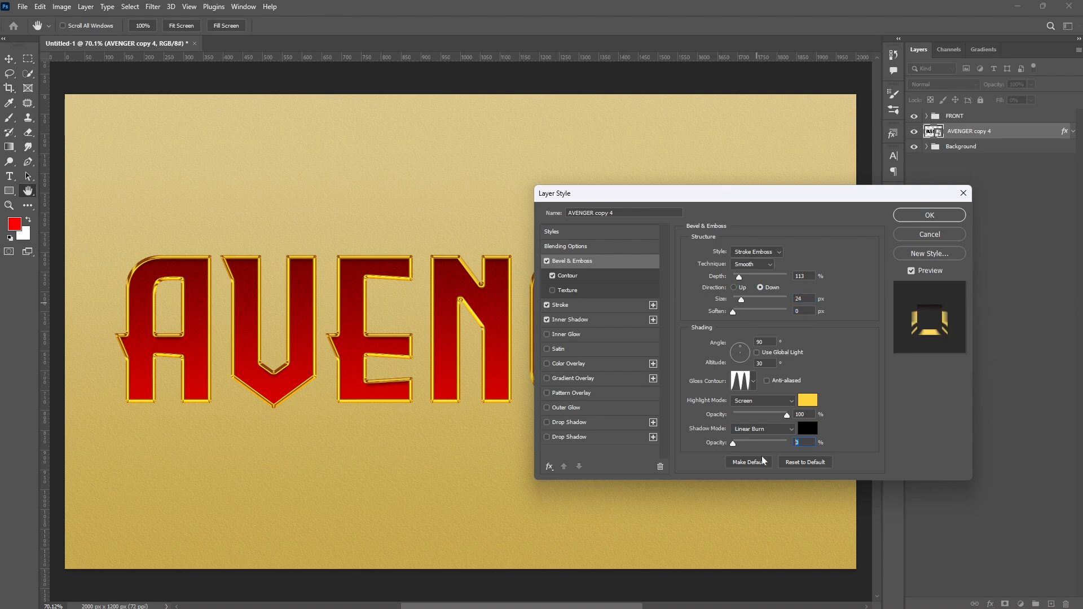
- Raise the copy's stroke opacity to 100% and apply the layer style
click(577, 306)
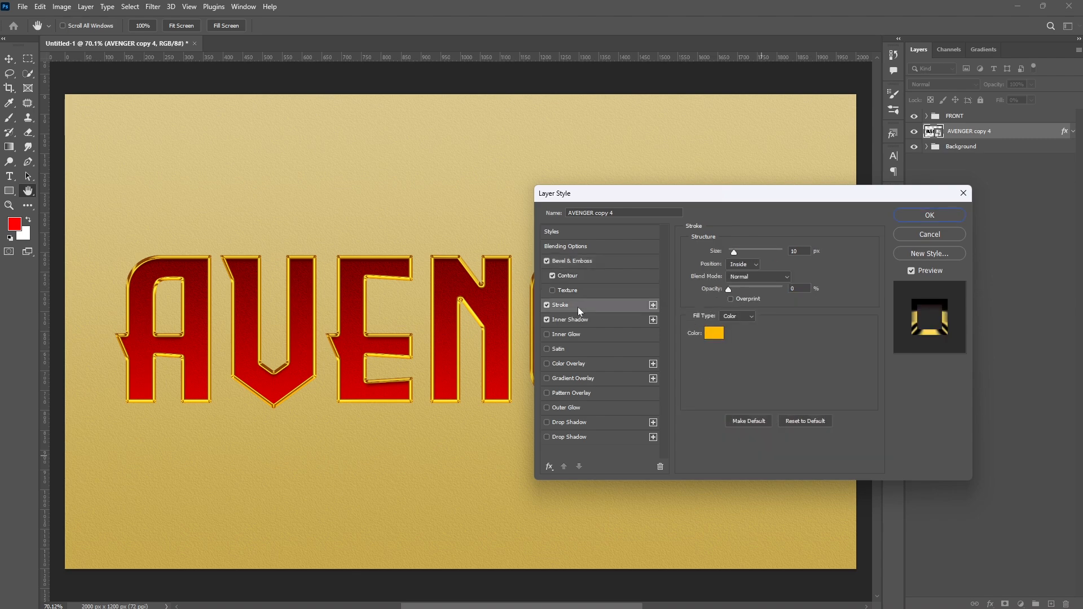
drag(728, 289, 817, 290)
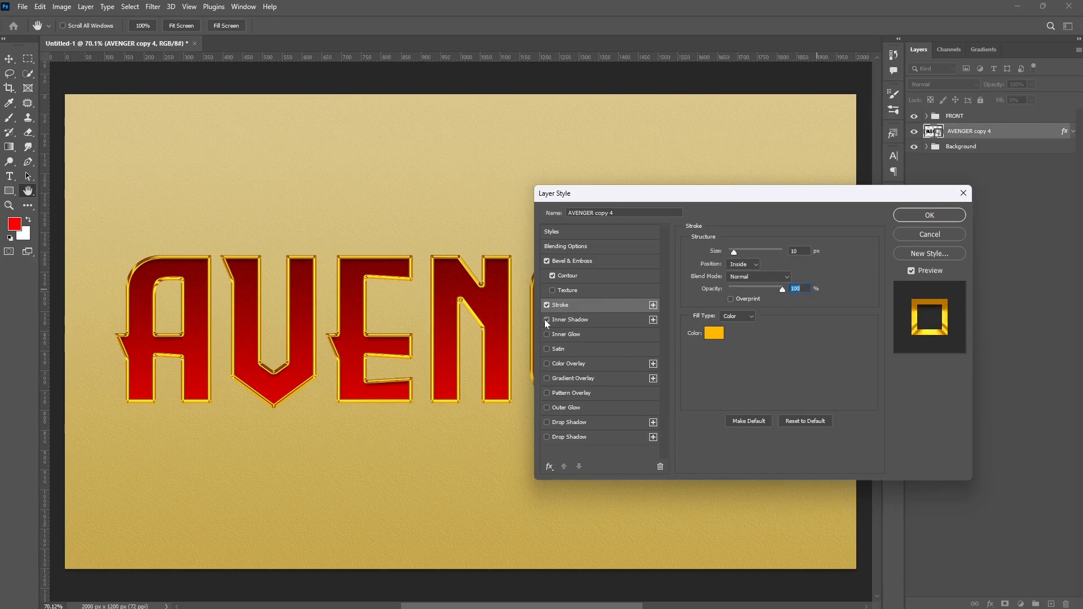
click(921, 216)
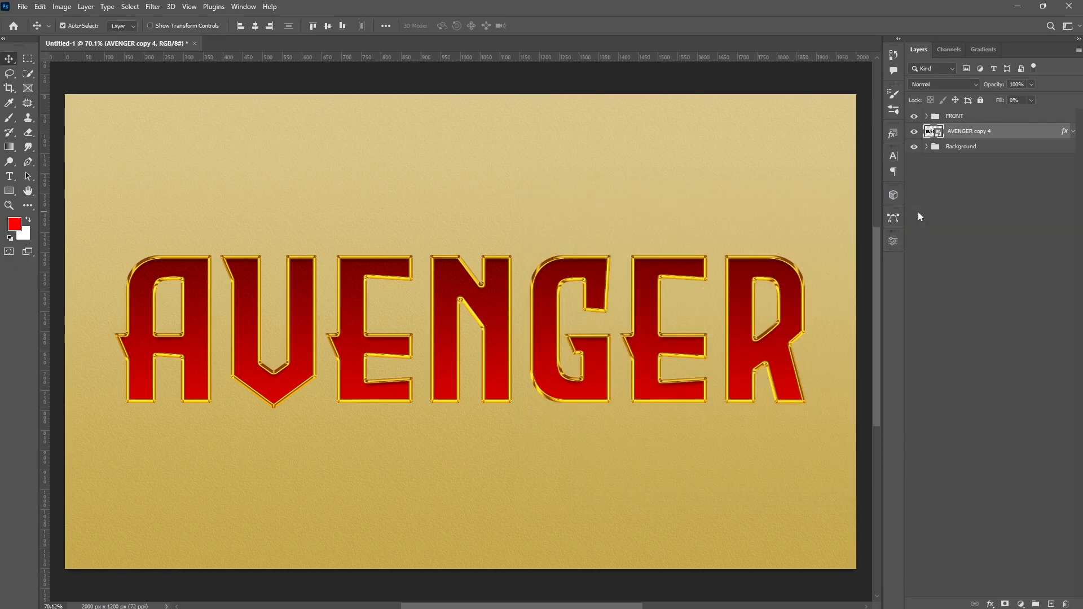
- Nudge the copied layer down by 10 pixels
scroll(464, 419, up, 2)
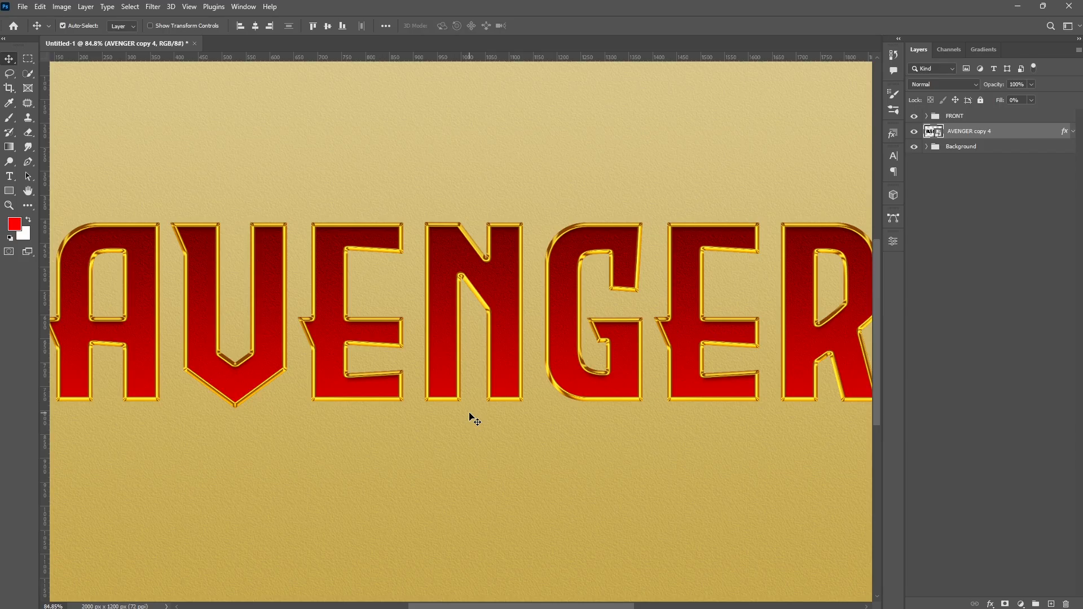
key(shift+Down)
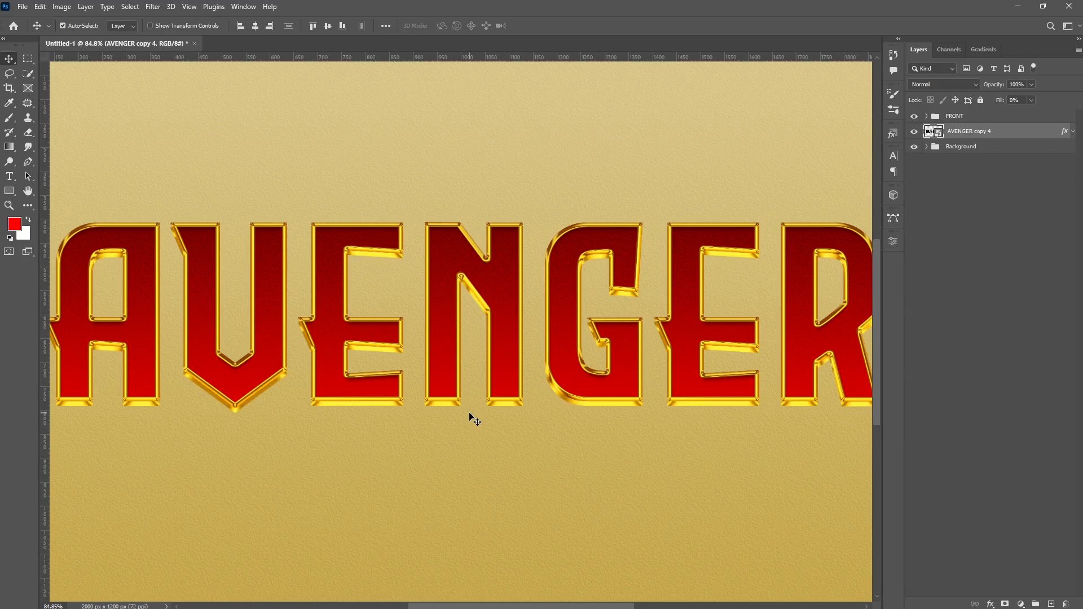
- Duplicate the layer repeatedly, offsetting each copy 1 pixel downward to build the text's extruded depth
scroll(316, 387, up, 17)
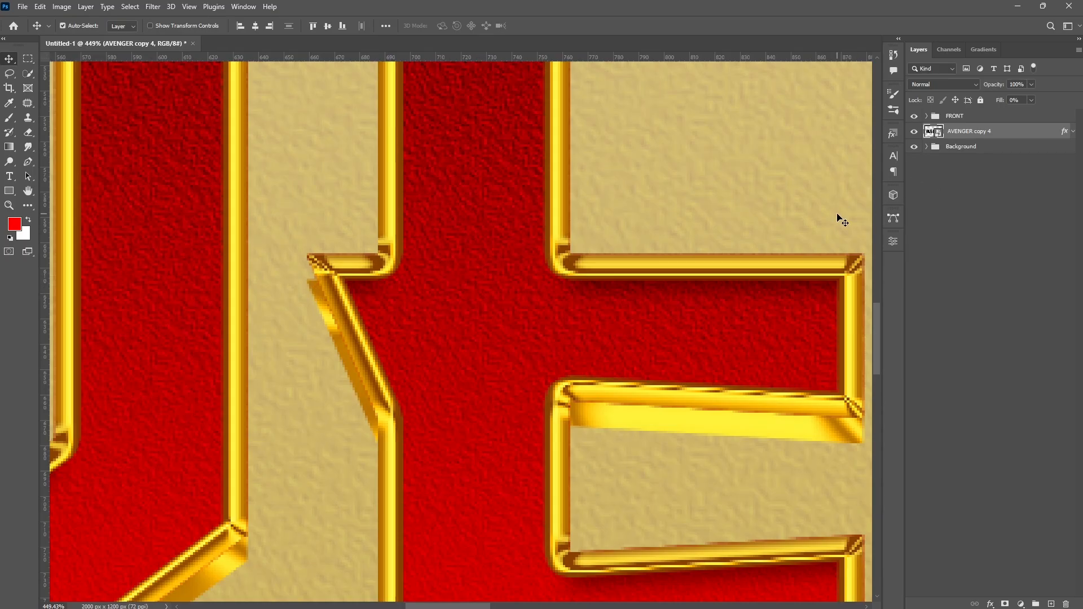
key(alt+Down)
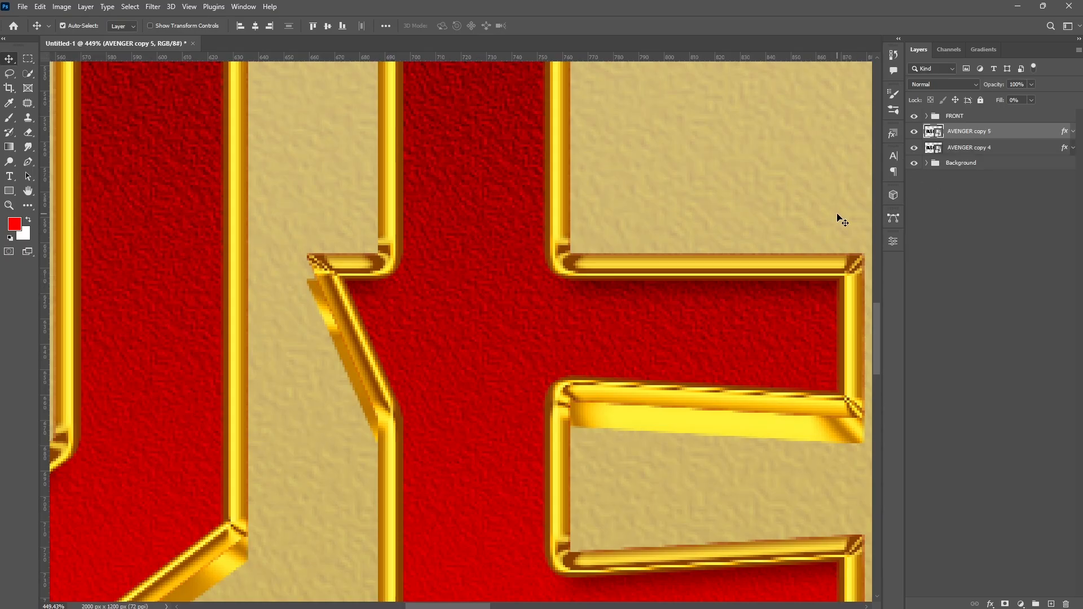
key(alt+Down)
key(alt+Down)
key(alt+Down)
key(alt+Down)
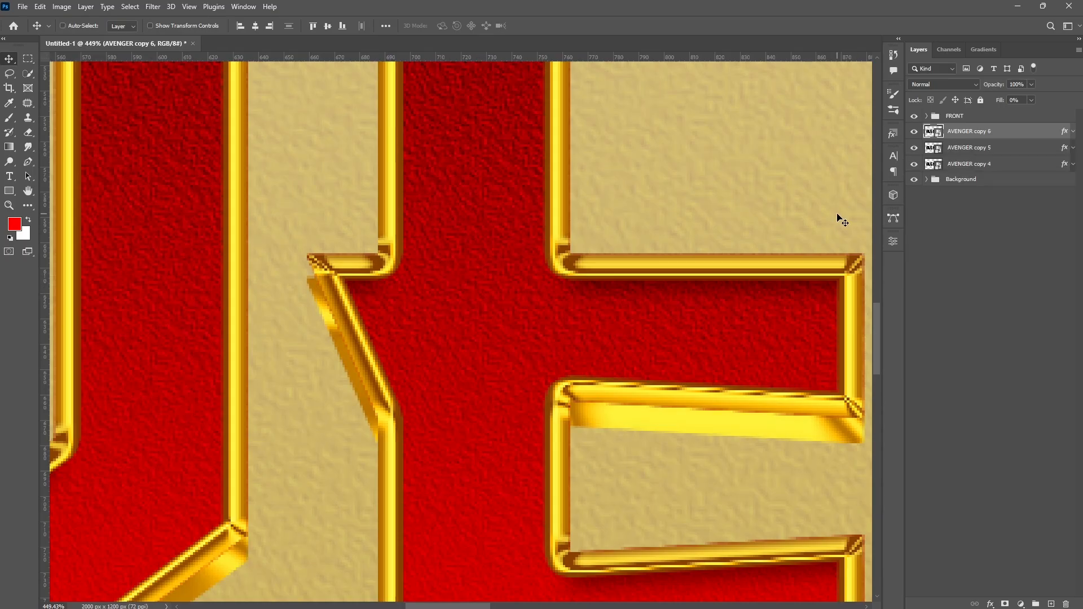
key(alt+Down)
key(alt+Down)
key(alt+Down)
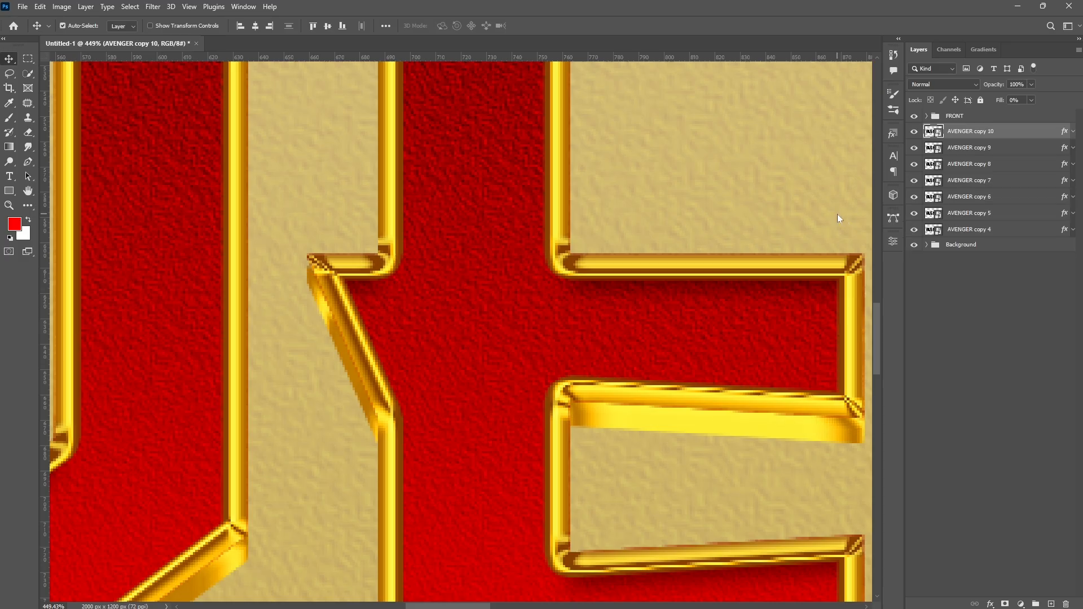
key(ctrl+0)
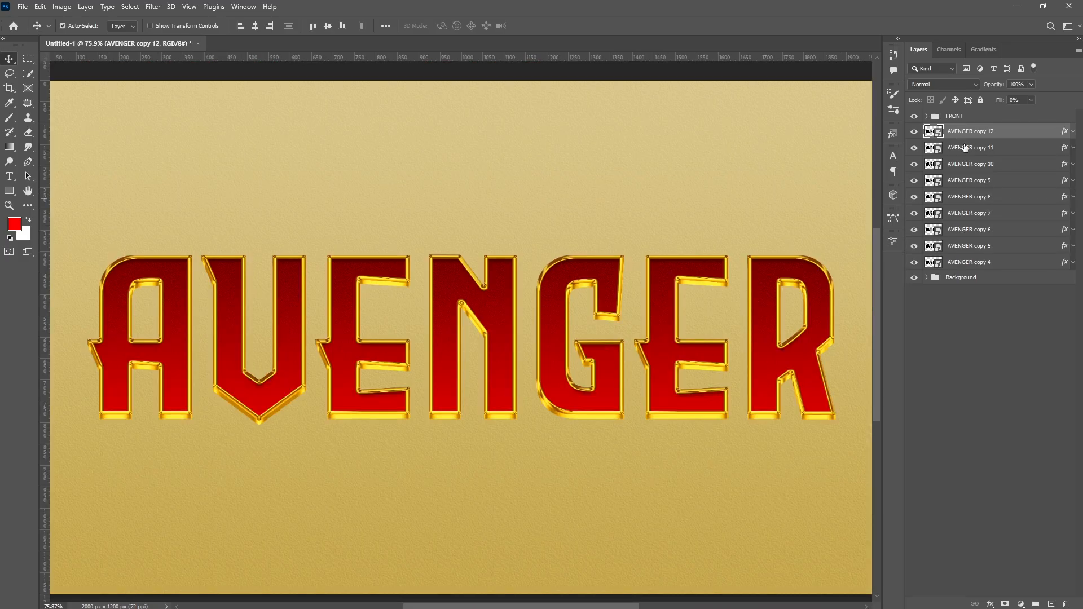
- Select all the AVENGER copy layers below FRONT and group them
shift+click(983, 265)
key(ctrl+g)
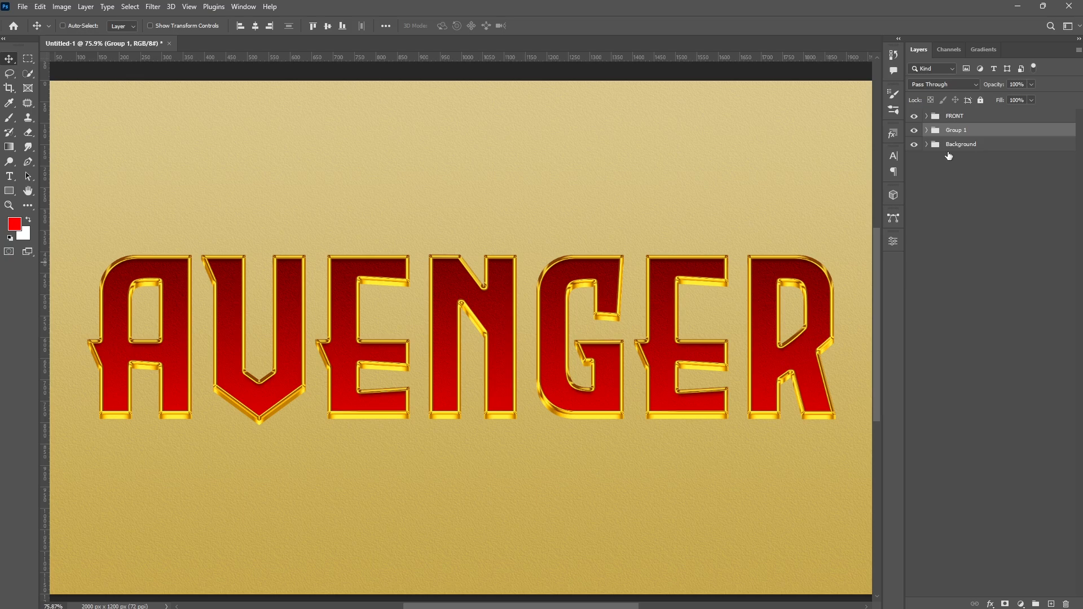
- Rename the group of AVENGER copies to BORDER 1
double_click(953, 131)
text(BORDER 1)
key(Return)
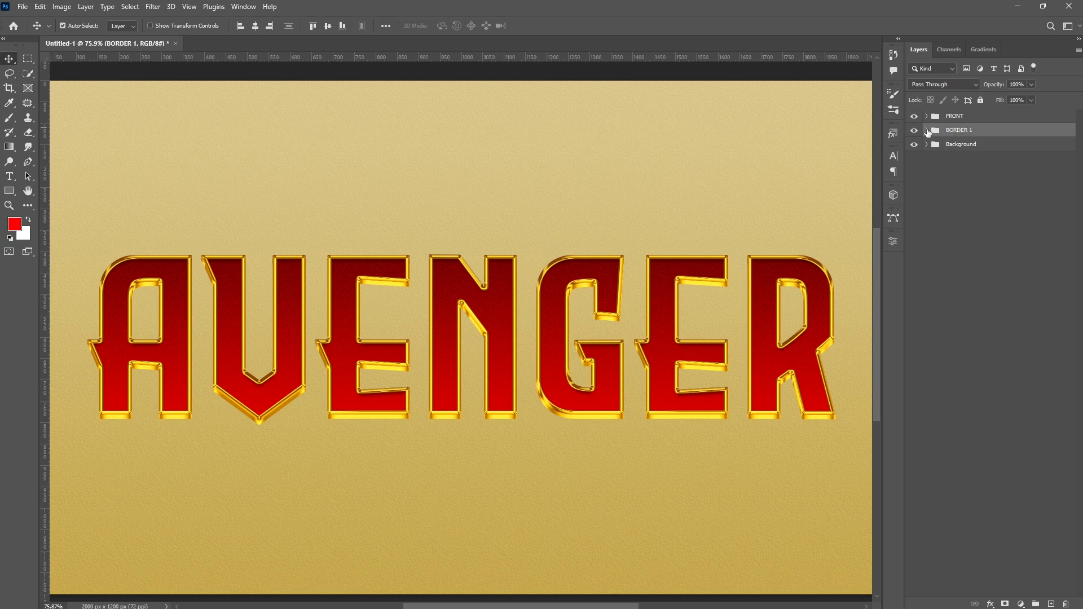
- Copy the lowest AVENGER layer out below the BORDER 1 group and nudge it down 10 pixels
click(927, 131)
click(989, 278)
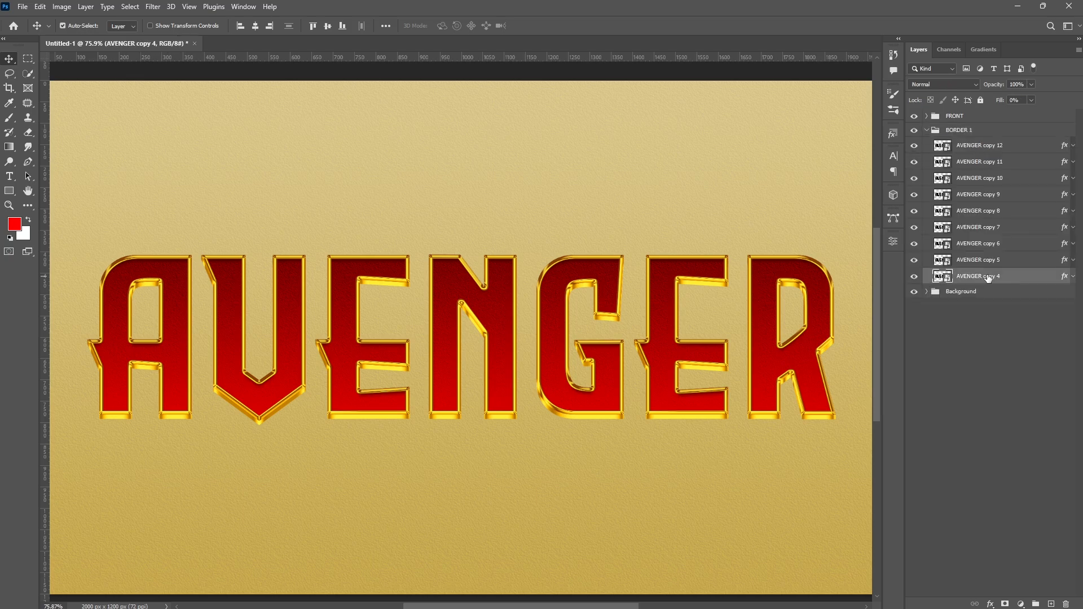
drag(988, 280, 986, 288)
click(926, 130)
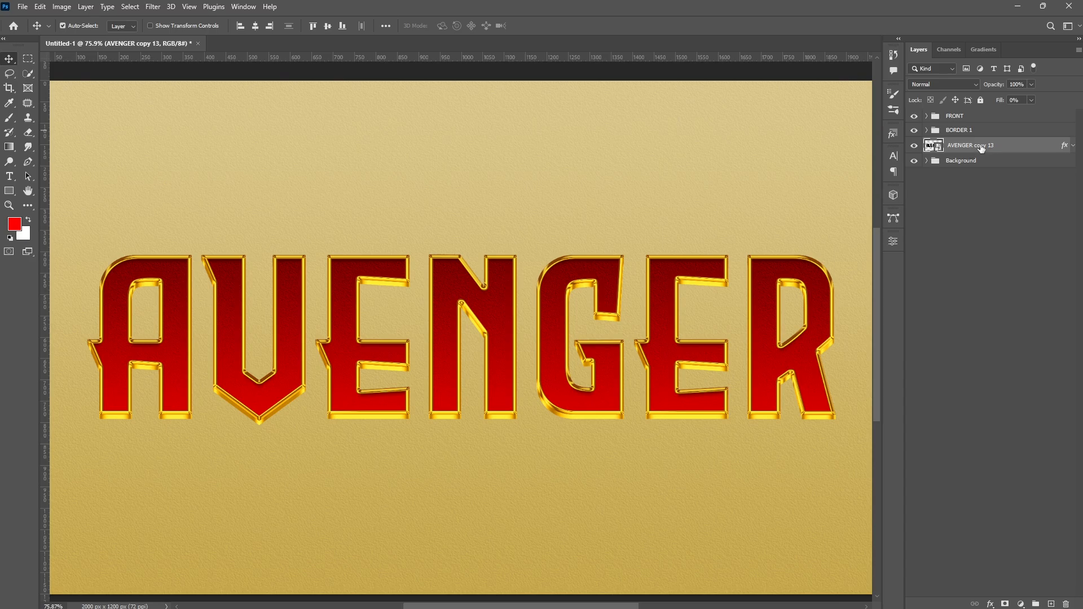
key(shift+Down)
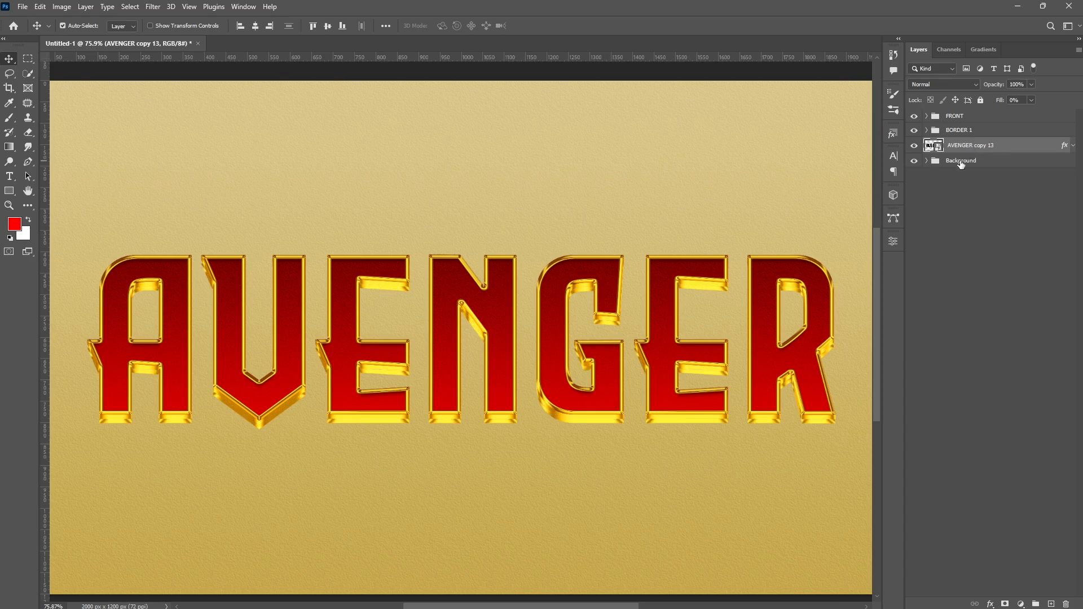
- Set the copy's Bevel & Emboss highlight colour to ff0000 and its highlight mode to Normal
double_click(1066, 147)
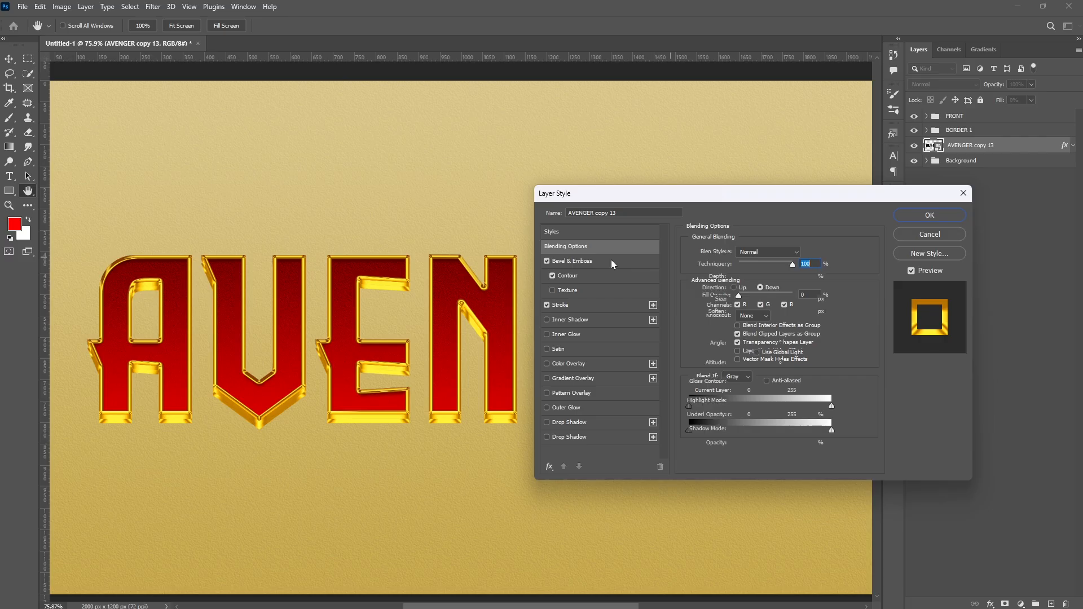
click(613, 261)
click(808, 401)
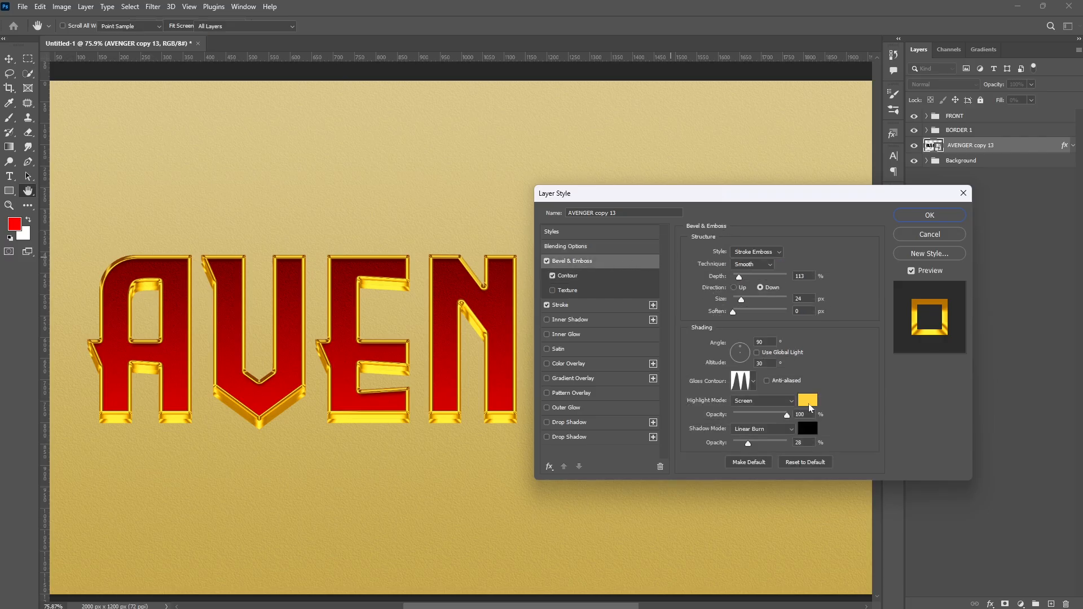
text(ff0000)
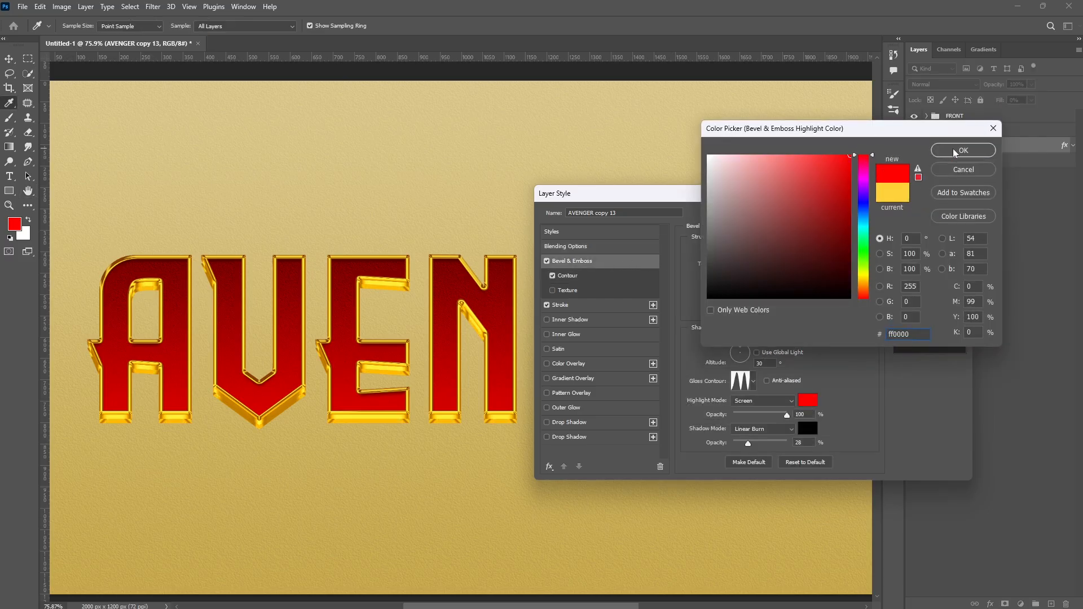
click(955, 151)
click(767, 400)
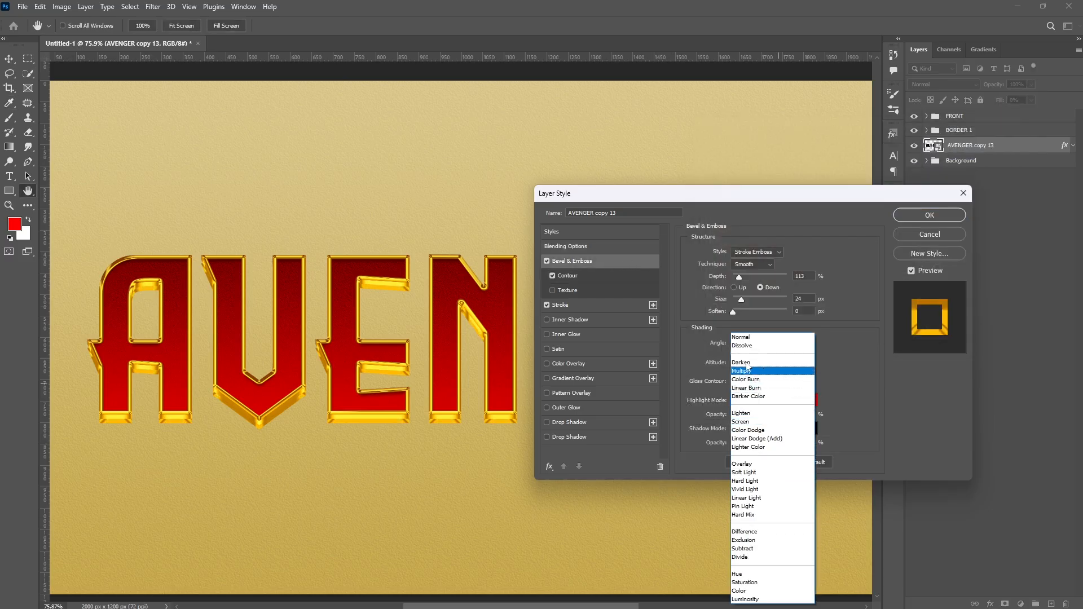
click(745, 337)
- Change the copy's stroke colour to b20202 and apply the layer style
click(575, 304)
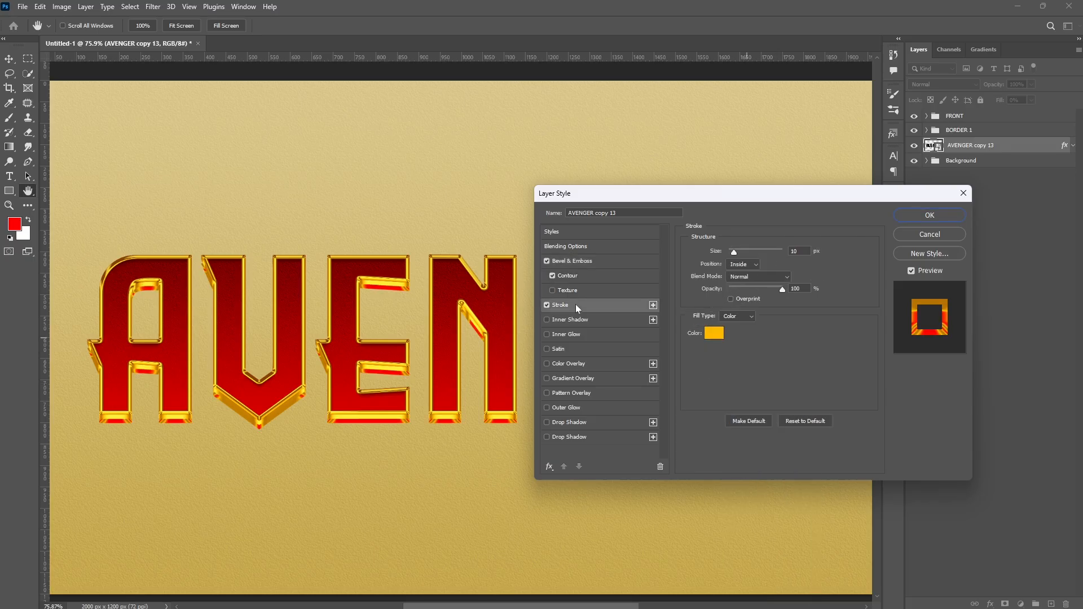
click(714, 337)
drag(864, 283, 869, 145)
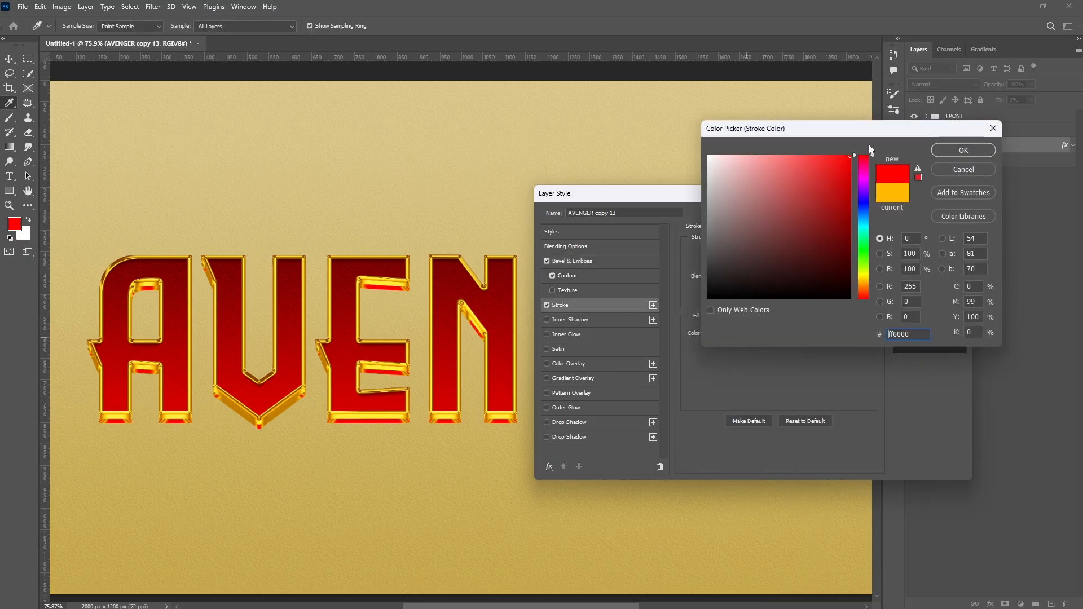
click(849, 198)
click(945, 151)
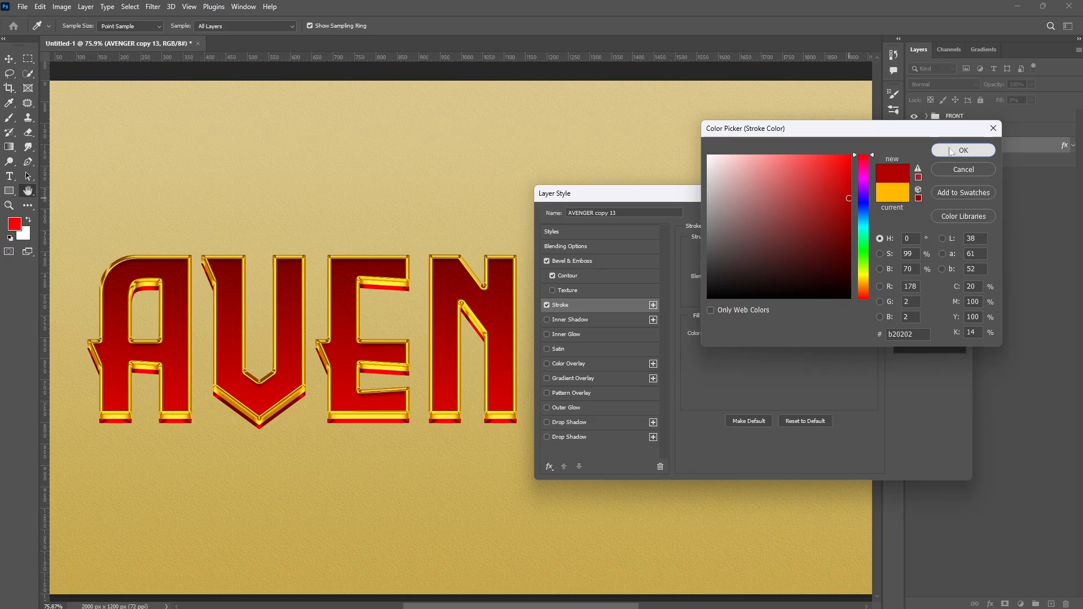
click(914, 212)
- Duplicate the red-edged layer repeatedly to build a second layer of extruded depth
scroll(320, 342, up, 3)
scroll(320, 342, up, 3)
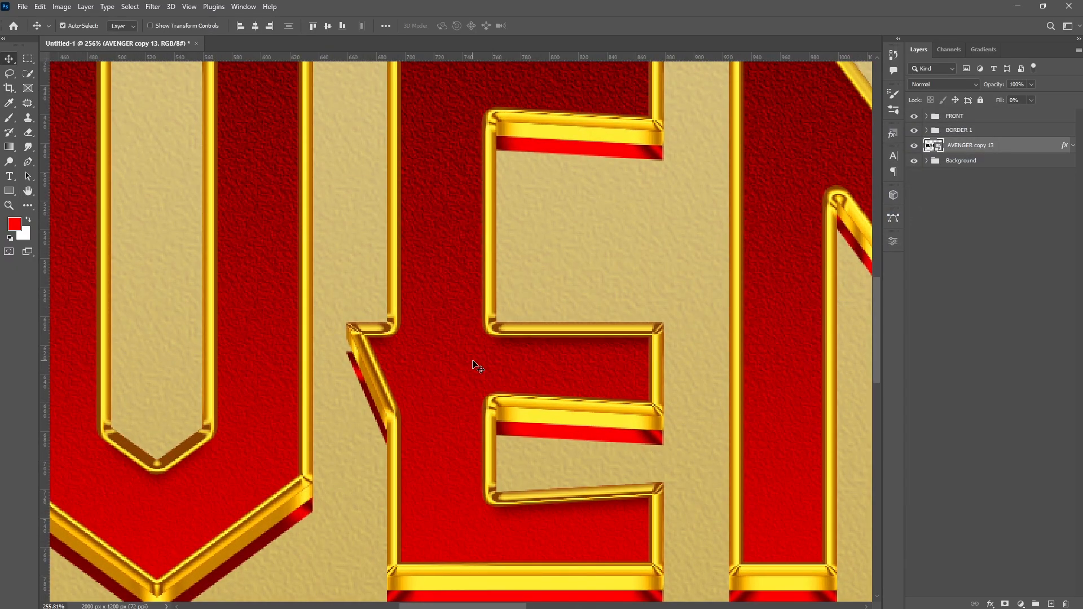
key(ctrl+j)
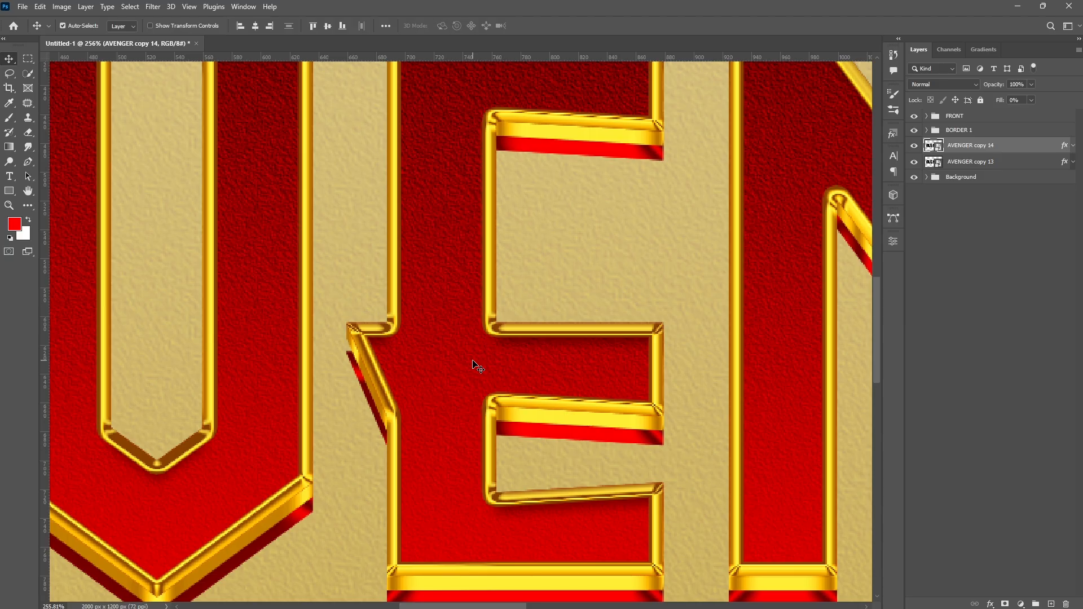
key(ctrl+j)
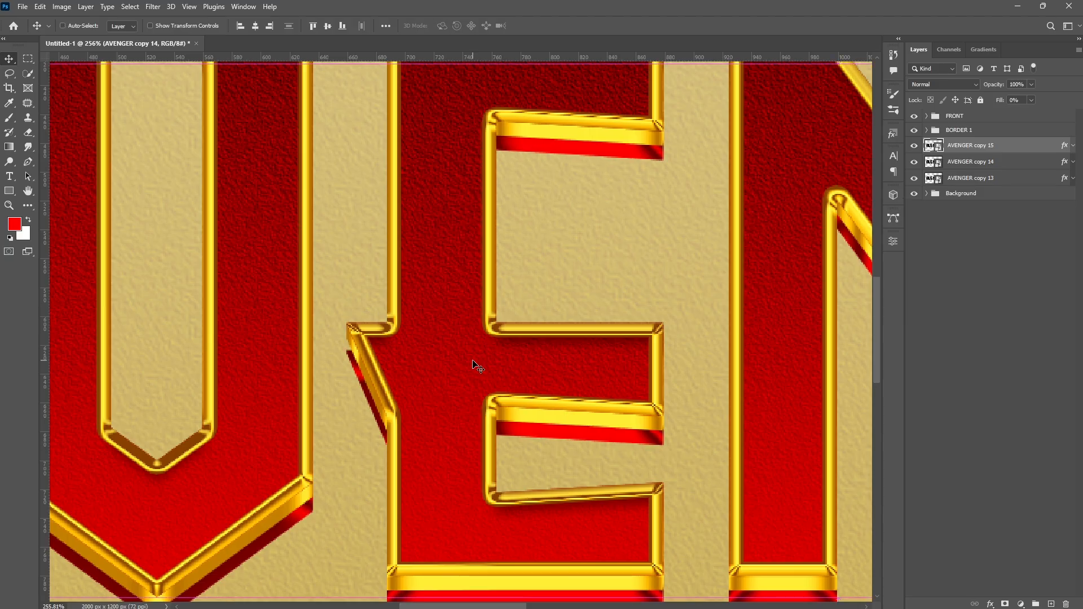
key(ctrl+j)
key(ctrl+j)
key(ctrl+j)
key(ctrl+j)
key(ctrl+j)
key(ctrl+j)
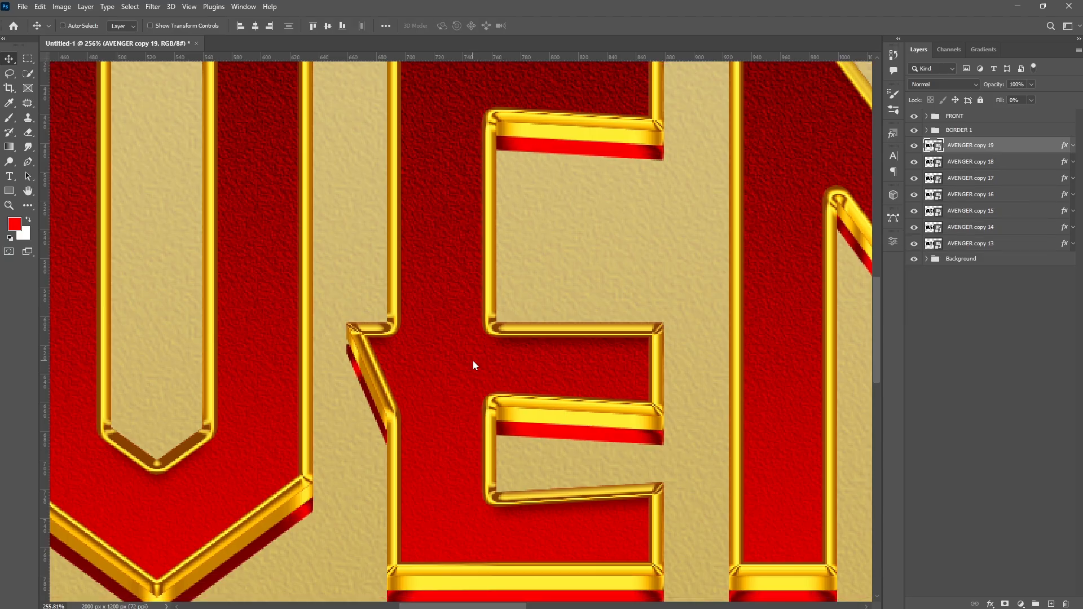
key(ctrl+j)
- Select all the new AVENGER copies and group them
scroll(515, 449, down, 7)
shift+click(1002, 292)
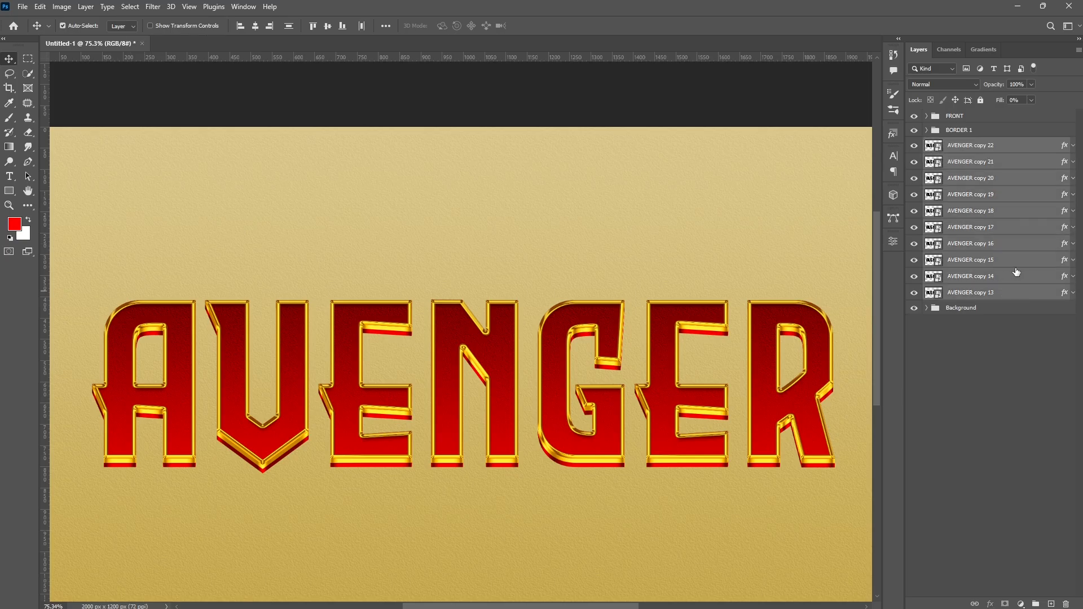
key(ctrl+g)
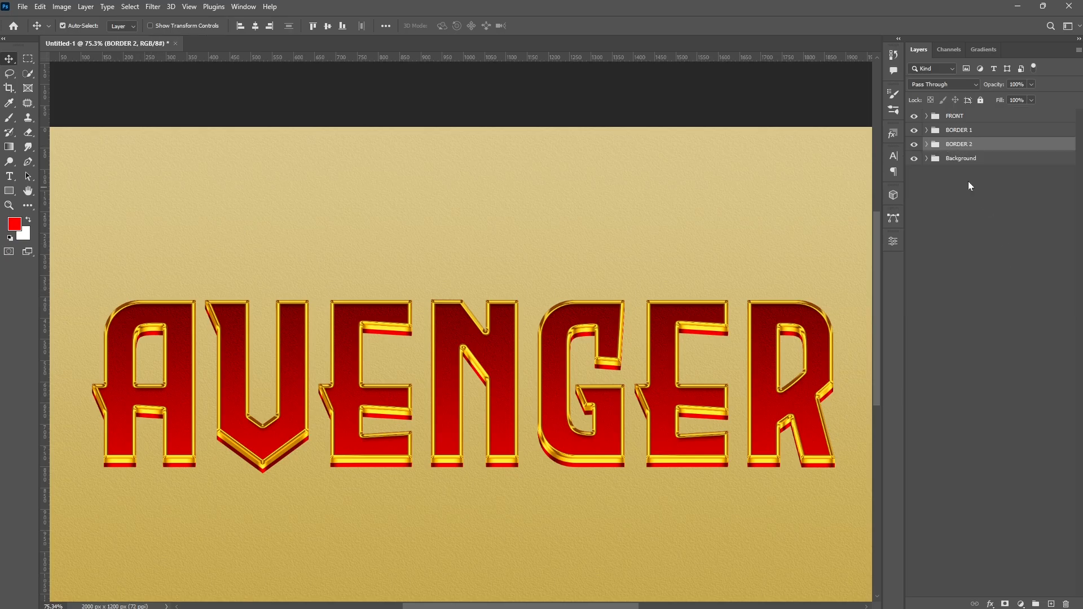
- Copy the lowest layer of the BORDER 2 group out below the group
click(926, 145)
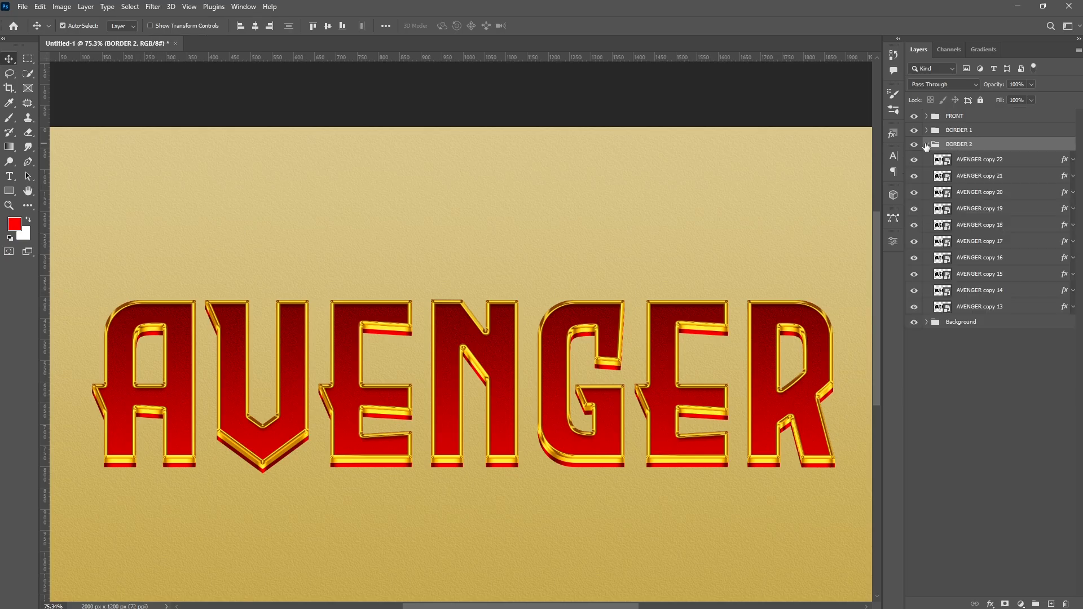
click(987, 308)
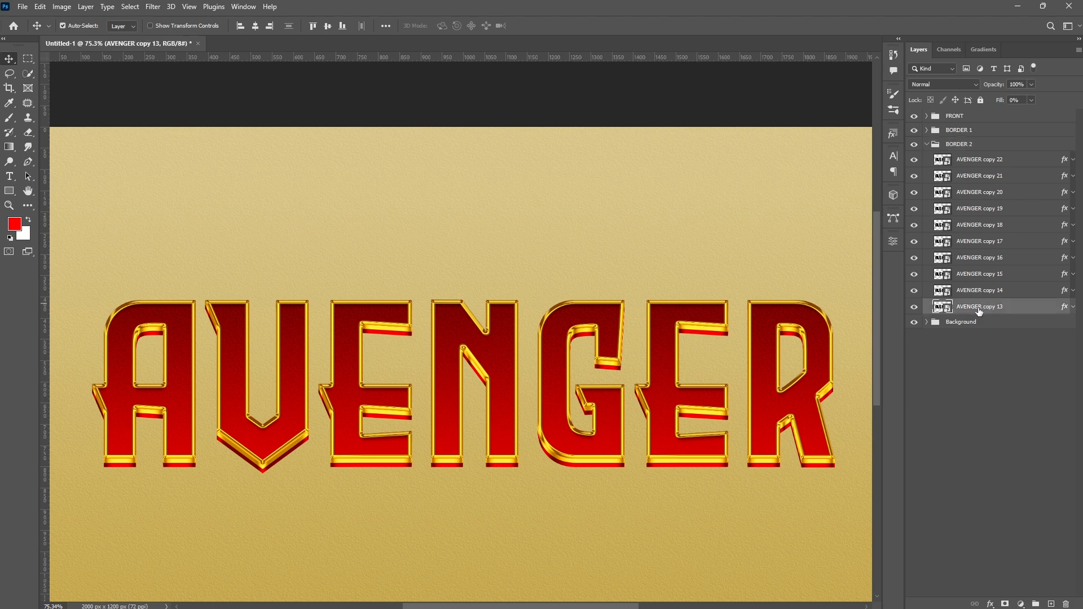
drag(981, 309, 983, 321)
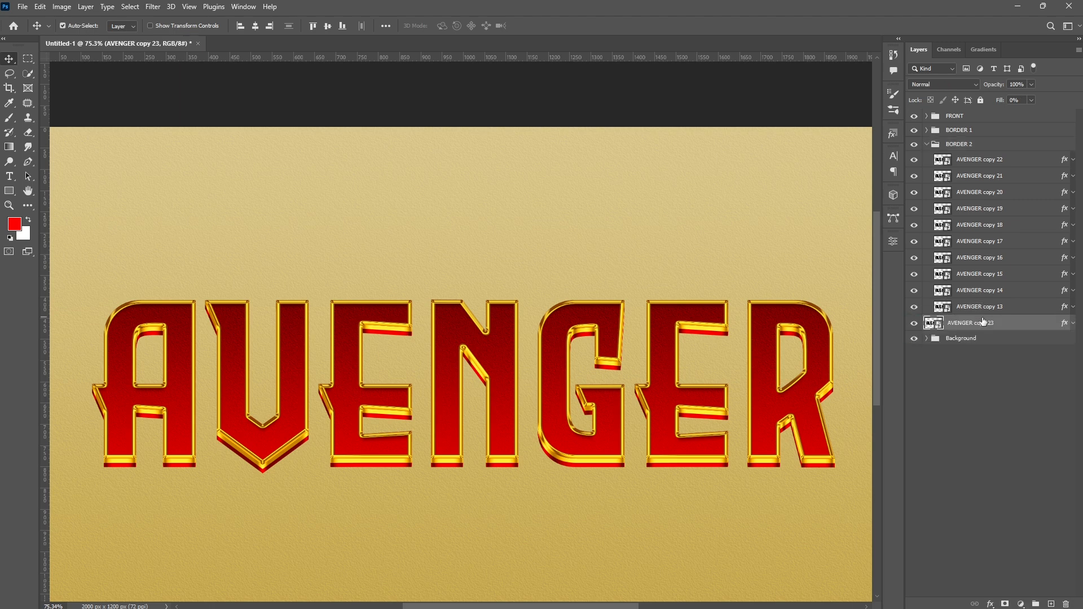
click(926, 145)
- Turn off the copy's Bevel & Emboss, Contour and Stroke effects and enable Drop Shadow
double_click(1064, 161)
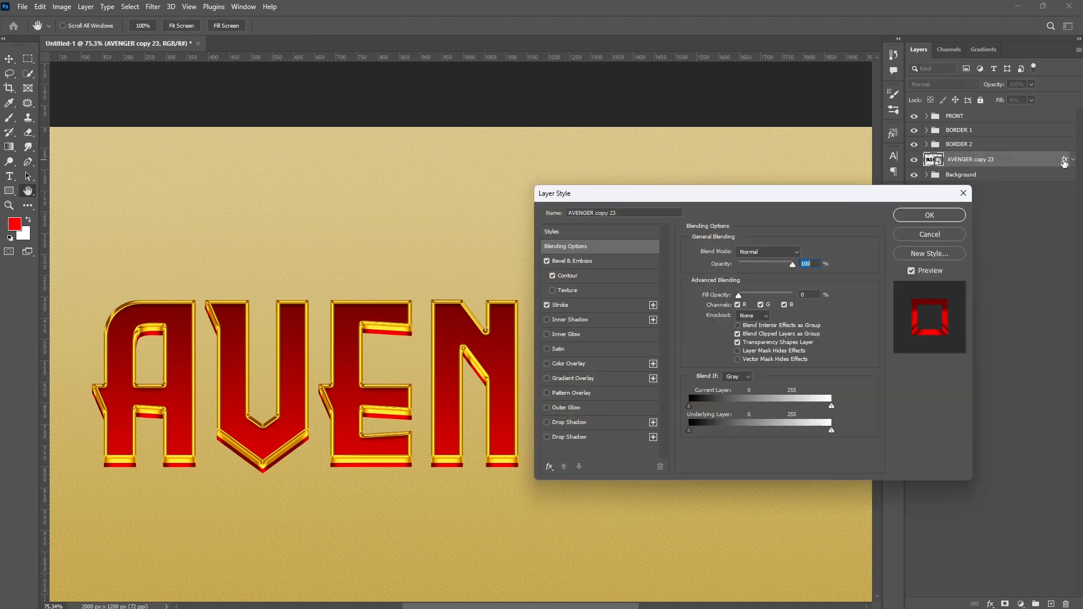
click(547, 261)
click(552, 276)
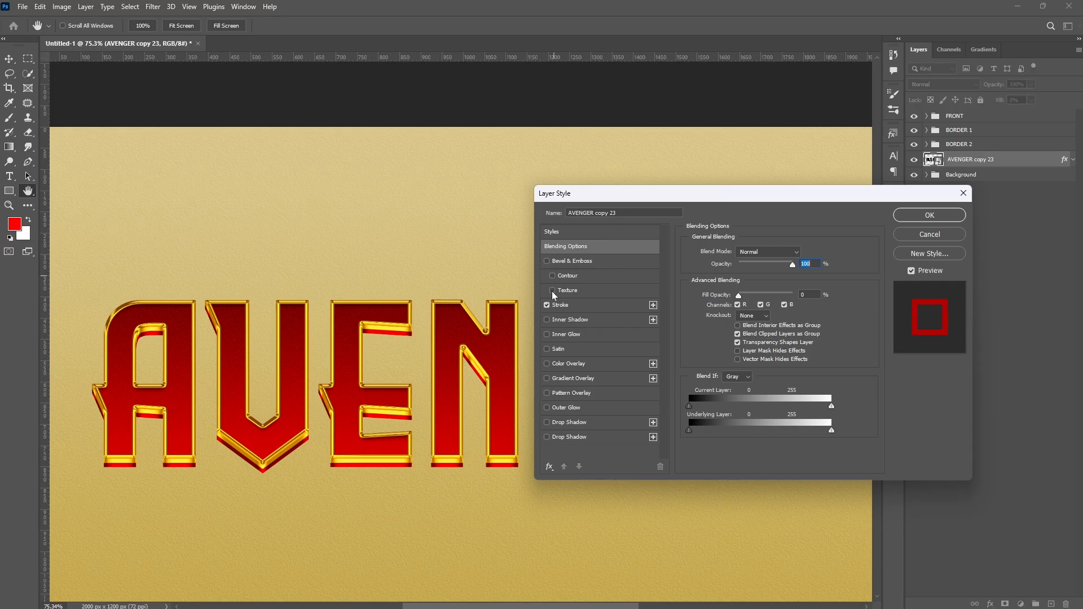
click(546, 304)
click(567, 423)
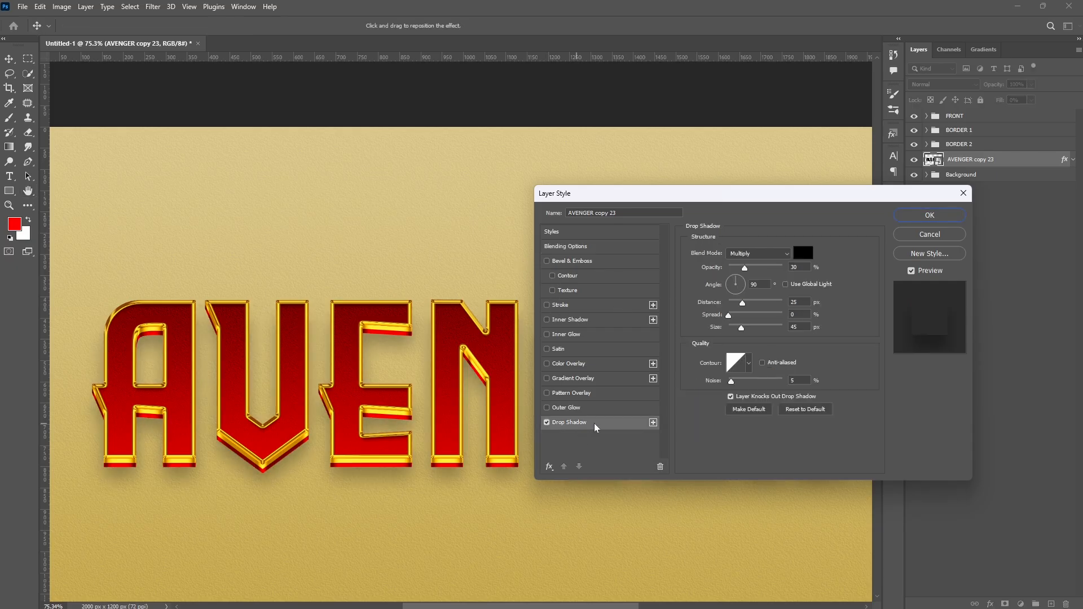
- Set the drop shadow colour to 8D6F14, opacity 39%, distance 91 px, size 87 px and noise 0%
click(802, 254)
text(8D6F14)
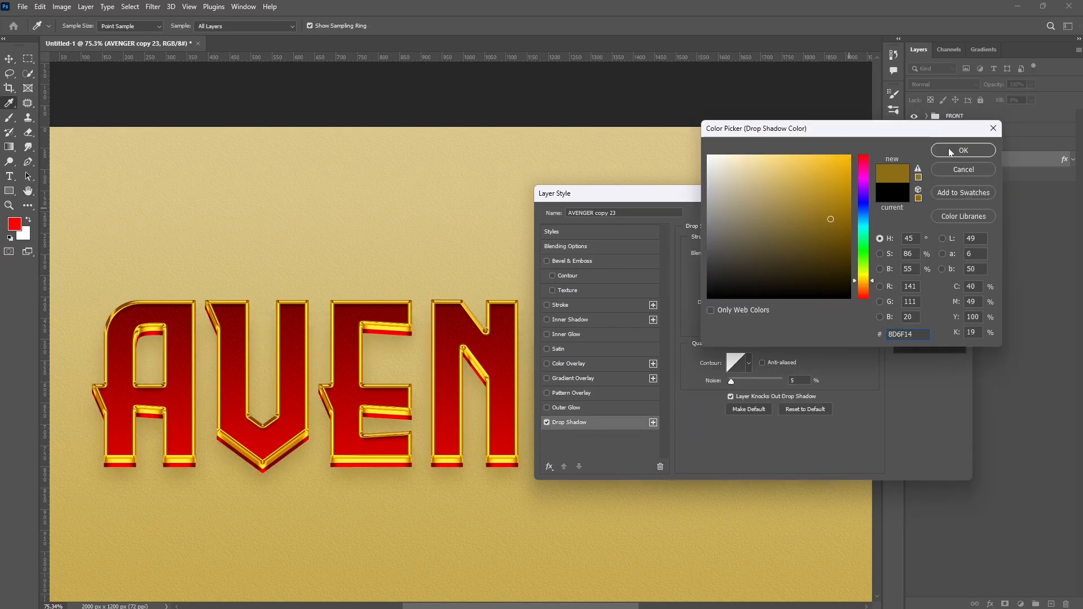
click(949, 153)
text(3)
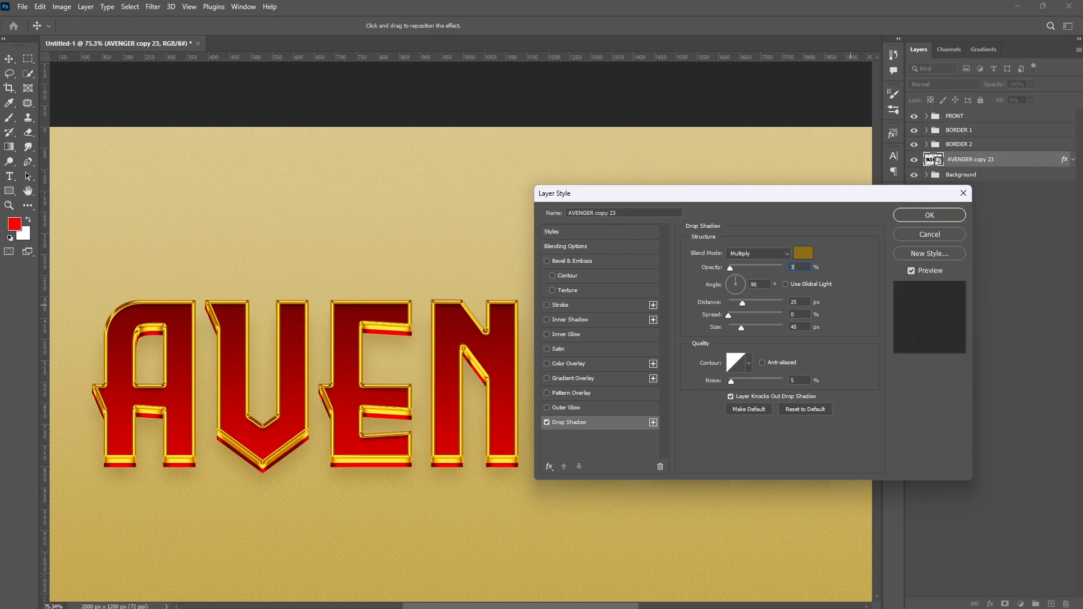
text(9)
key(Tab)
text(91)
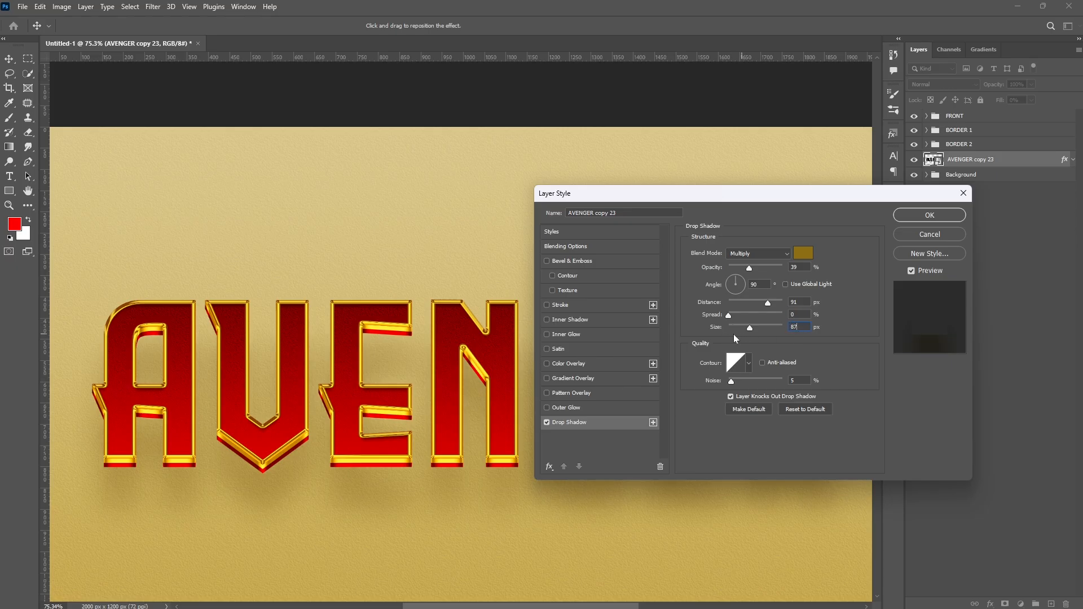
key(Tab)
text(0)
click(922, 216)
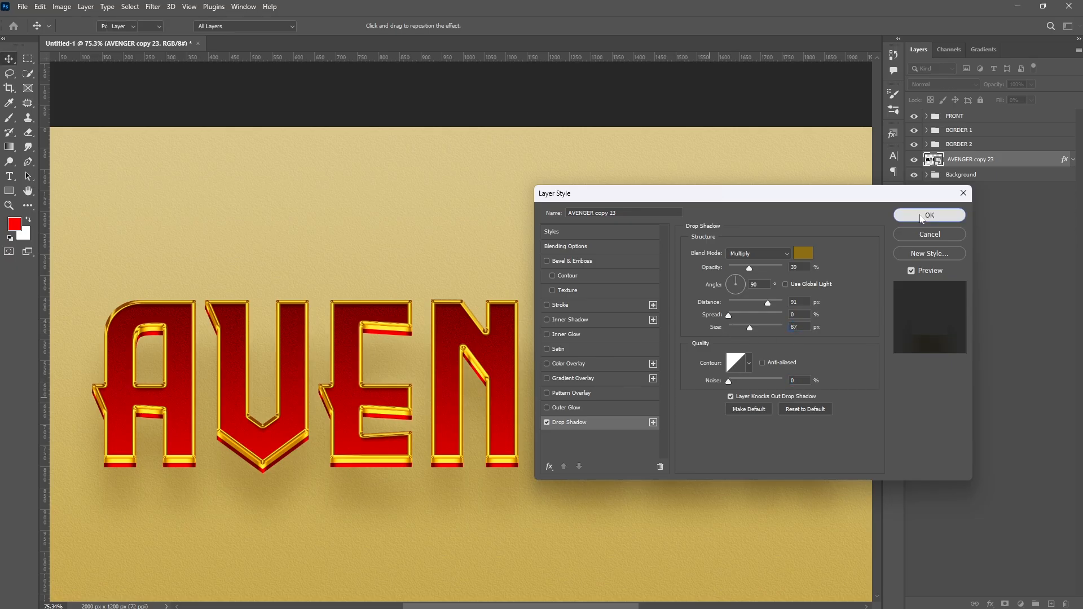
- Duplicate the shadow layer and set its drop shadow distance to 73 px and size to 70 px
key(ctrl+j)
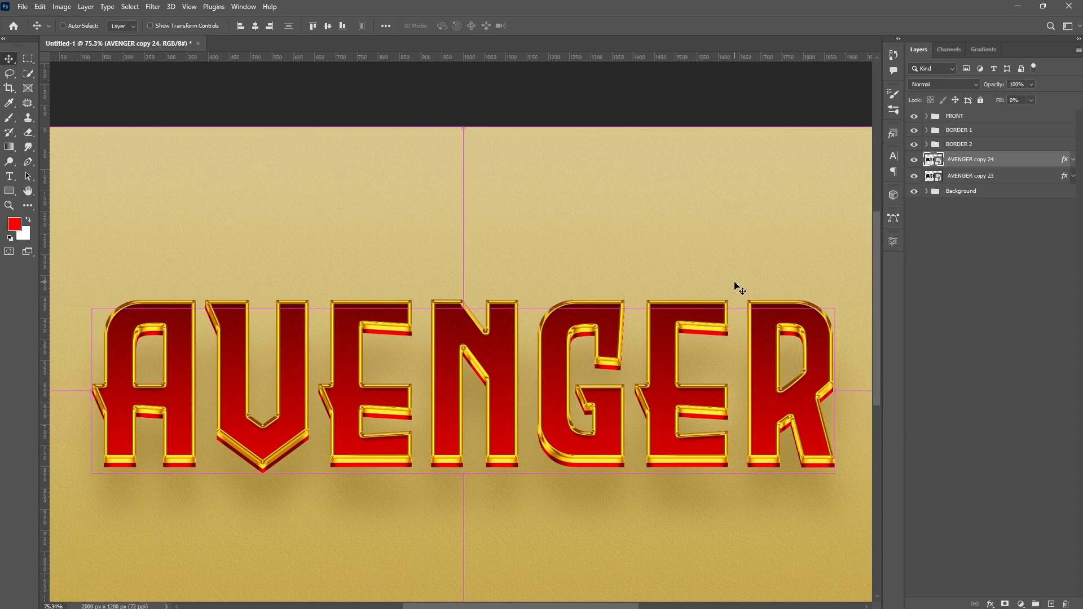
double_click(1064, 160)
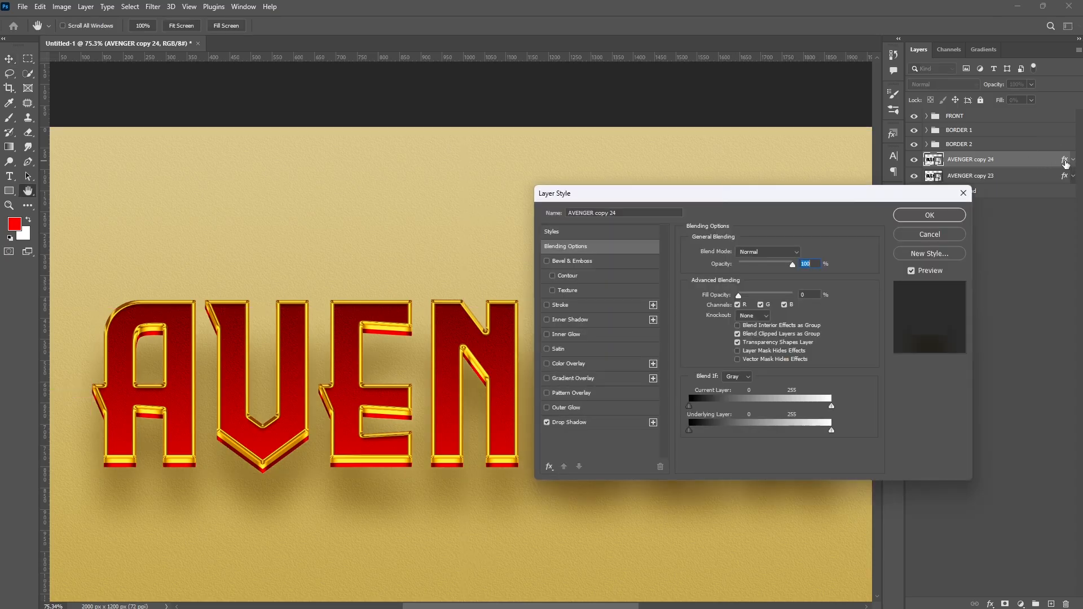
click(573, 422)
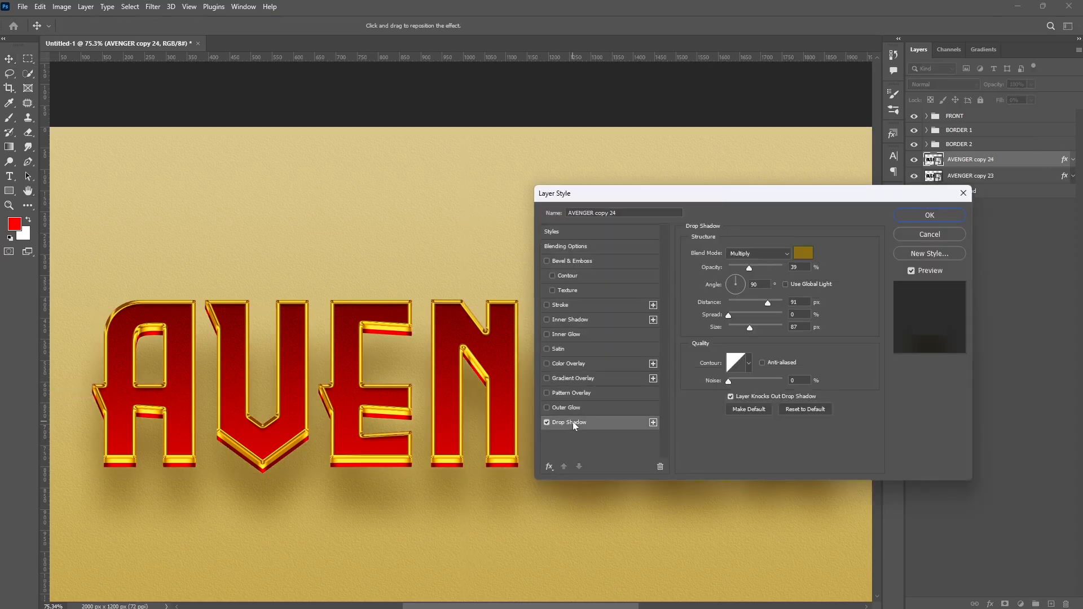
drag(800, 302, 759, 309)
text(73)
text(70)
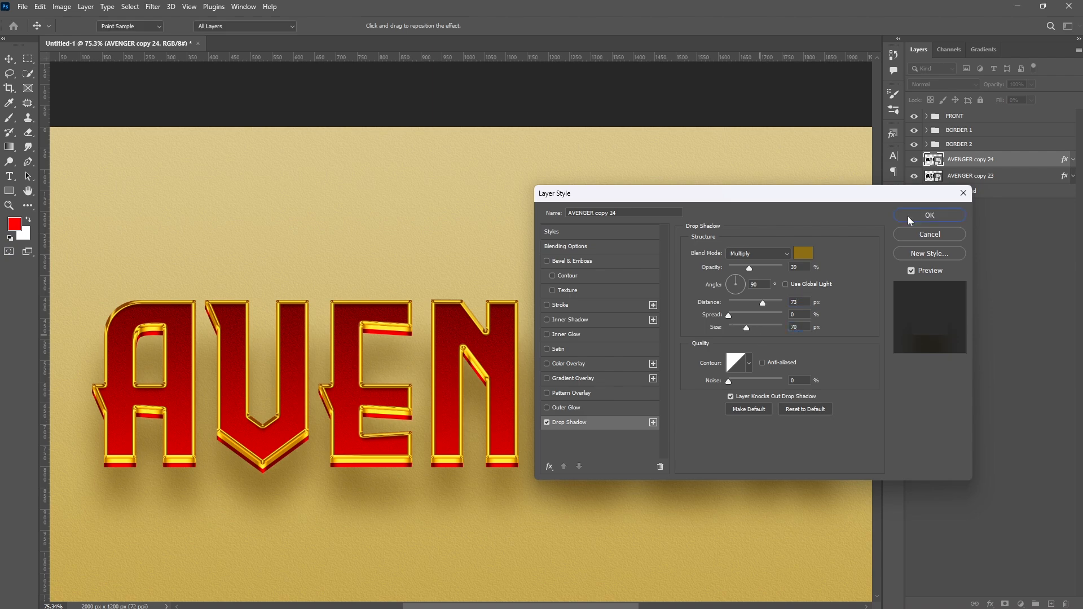
click(908, 215)
- Duplicate the shadow layer again and set its drop shadow opacity to 50% and distance to 43 px
key(ctrl+j)
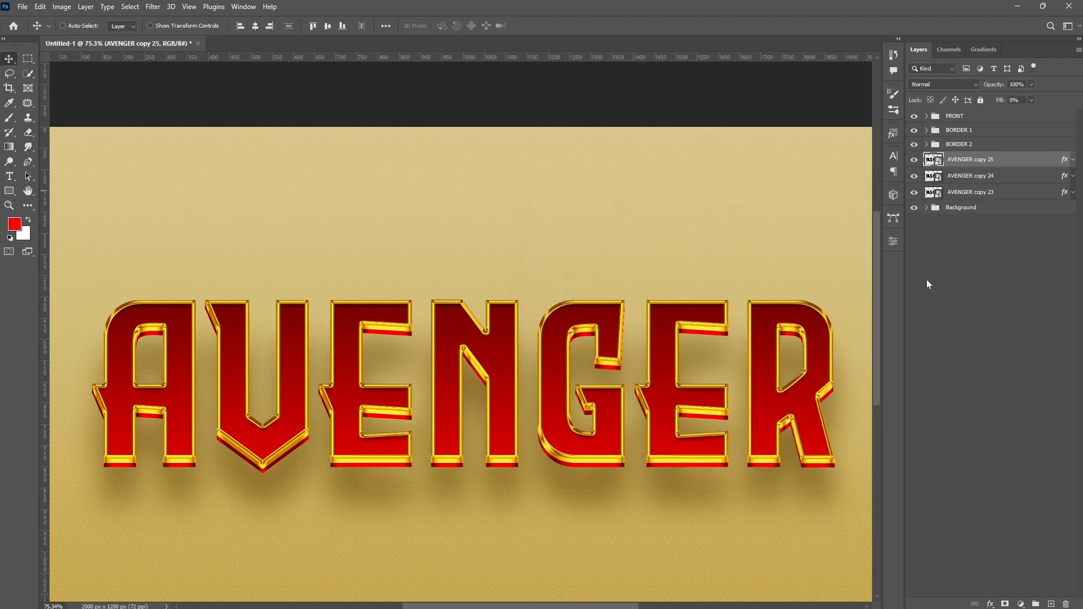
double_click(1064, 160)
click(586, 423)
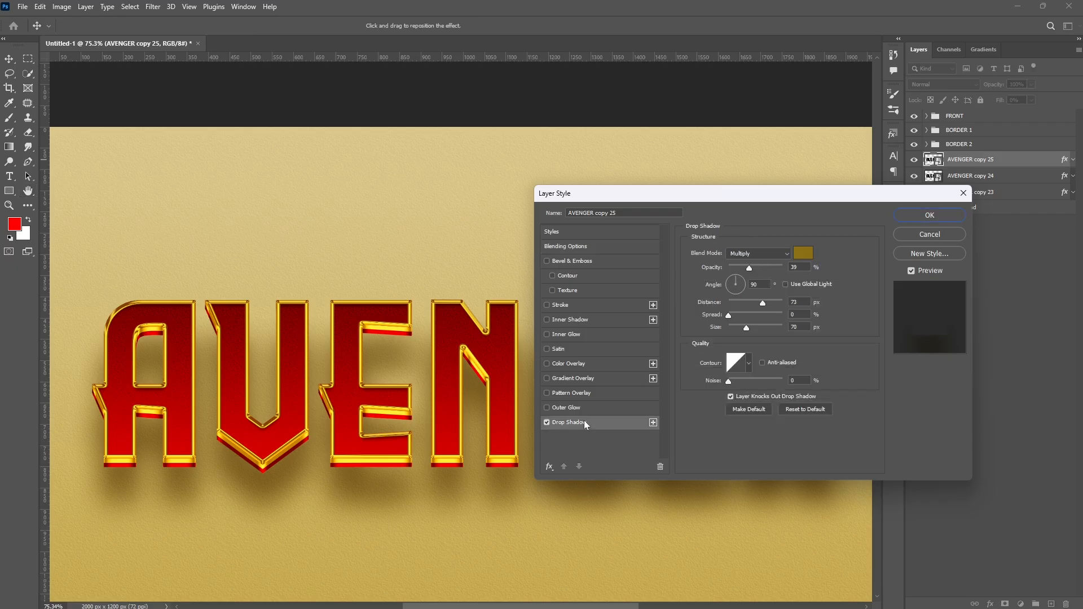
drag(799, 267, 781, 328)
text(50)
text(43)
text(8)
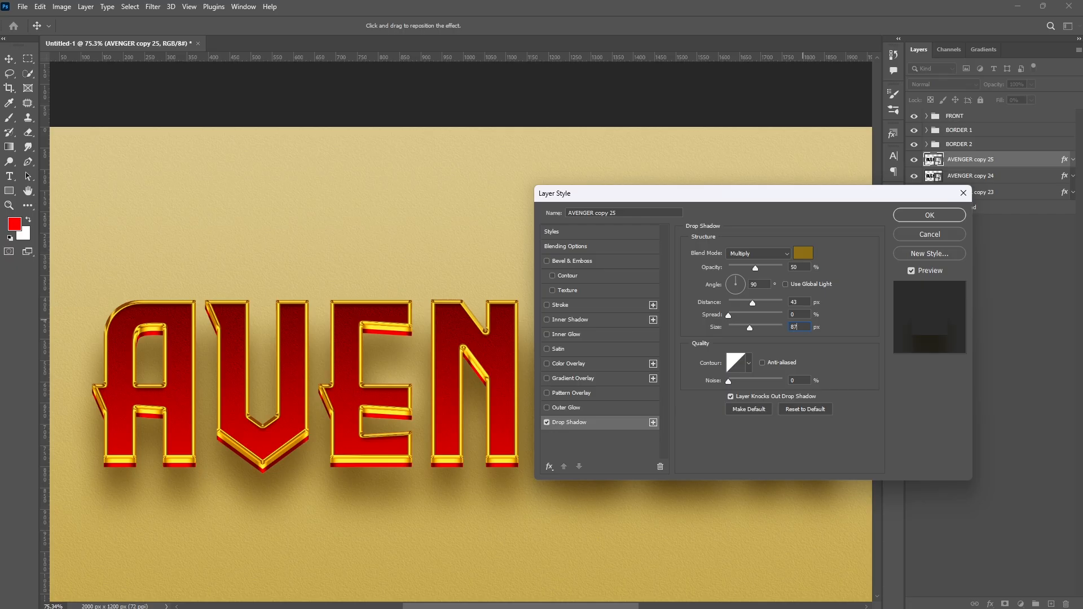
click(905, 214)
- Duplicate the shadow layer and set its drop shadow opacity to 61%, distance to 28 px and size to 62 px
key(ctrl+j)
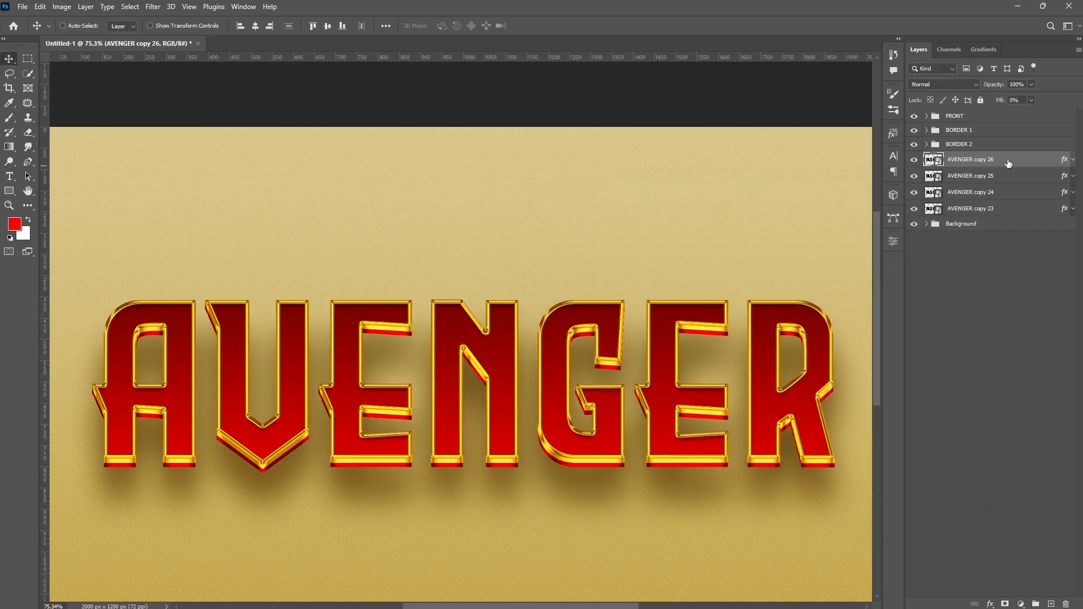
double_click(1008, 164)
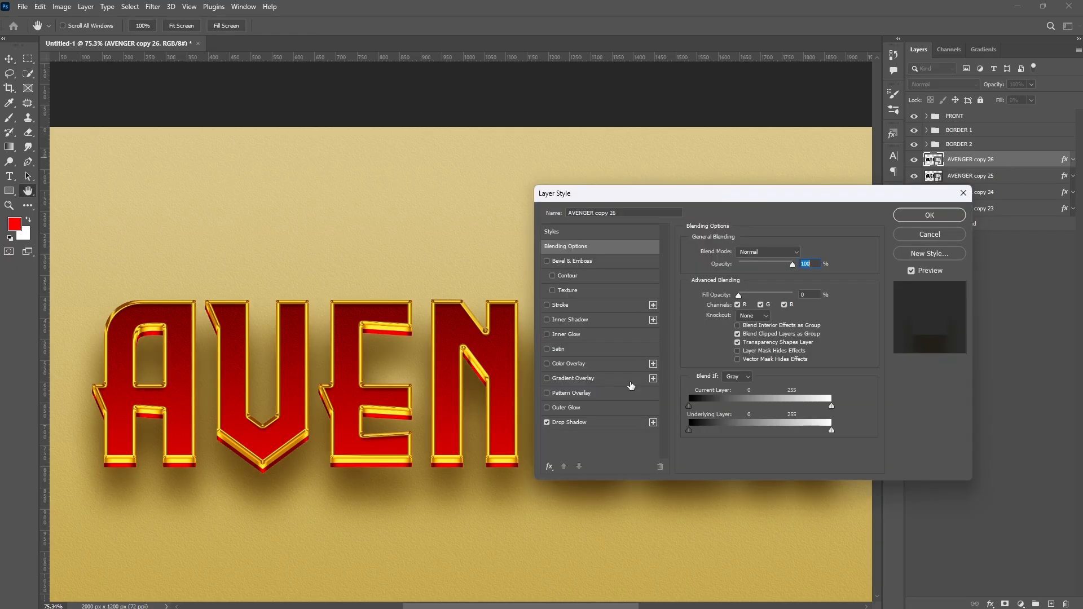
click(595, 424)
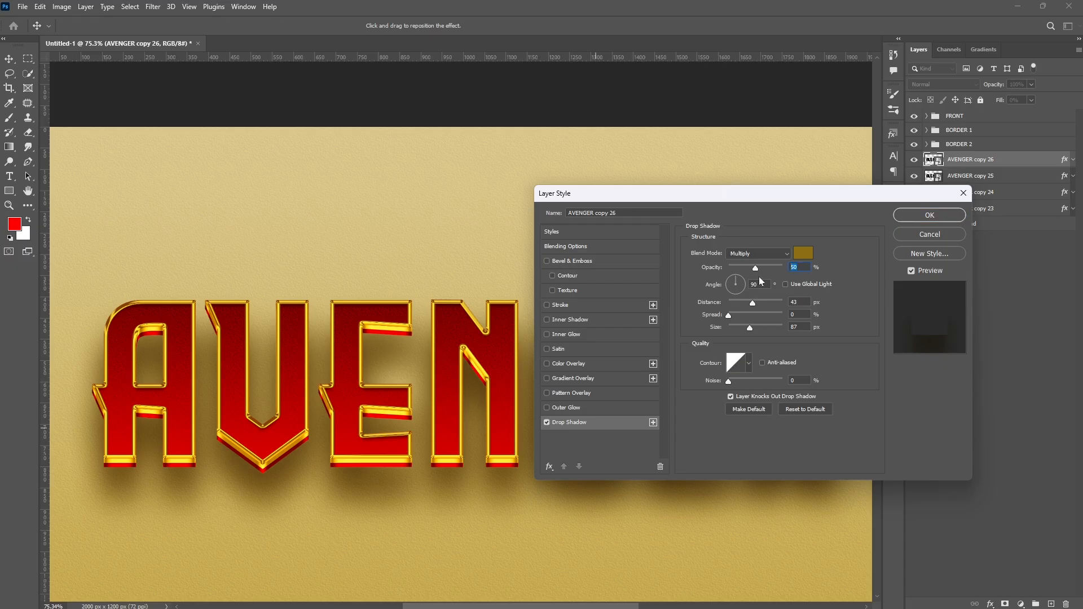
text(61)
text(28)
drag(799, 303, 767, 332)
text(62)
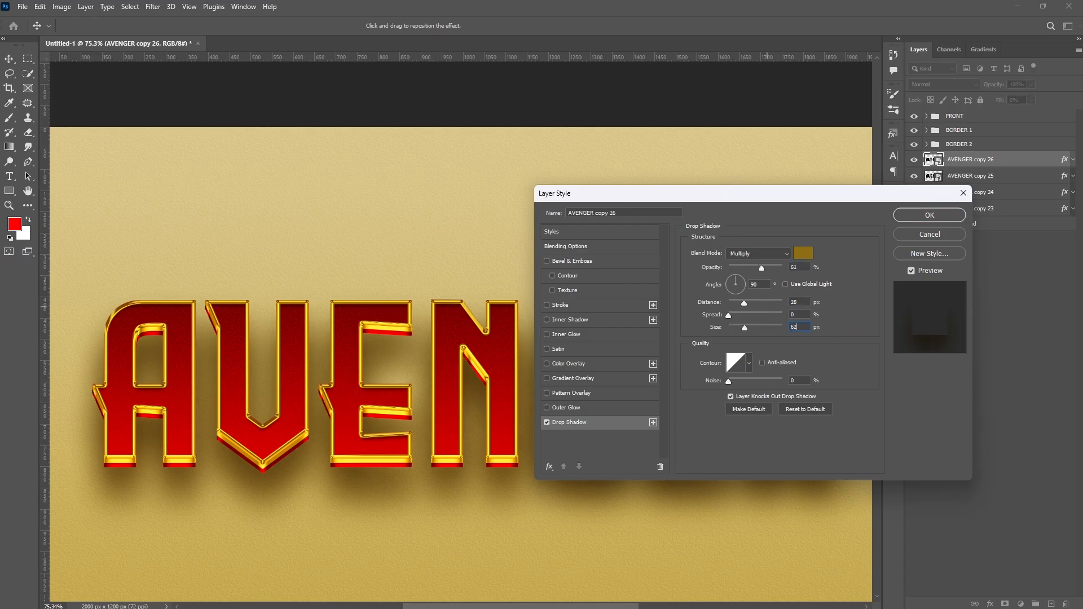
click(929, 215)
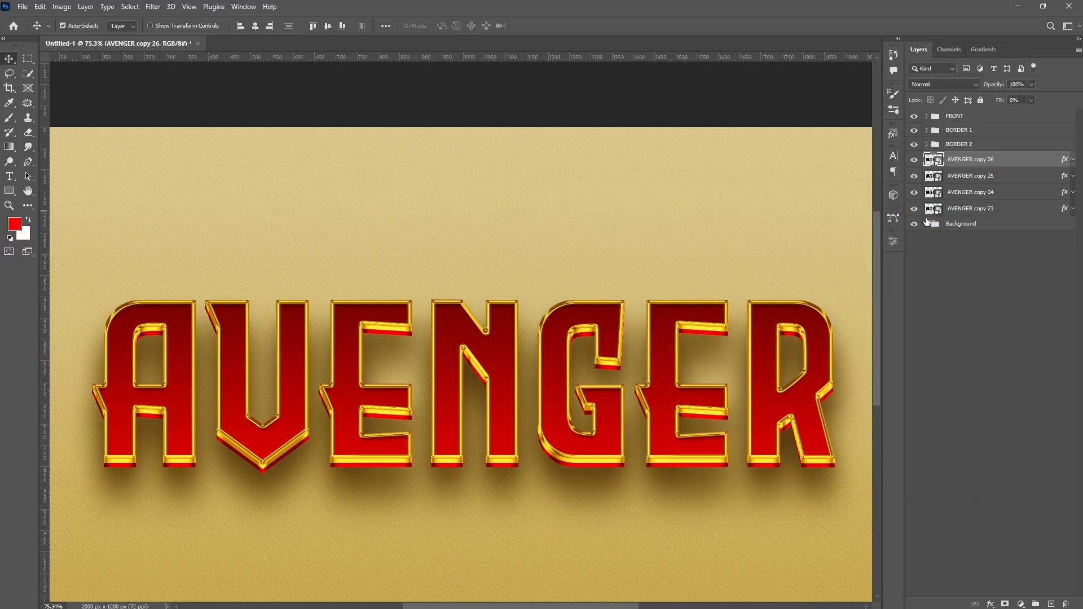
- Duplicate the shadow layer again and set its drop shadow opacity to 71%, distance to 13 px and size to 35 px
key(ctrl+j)
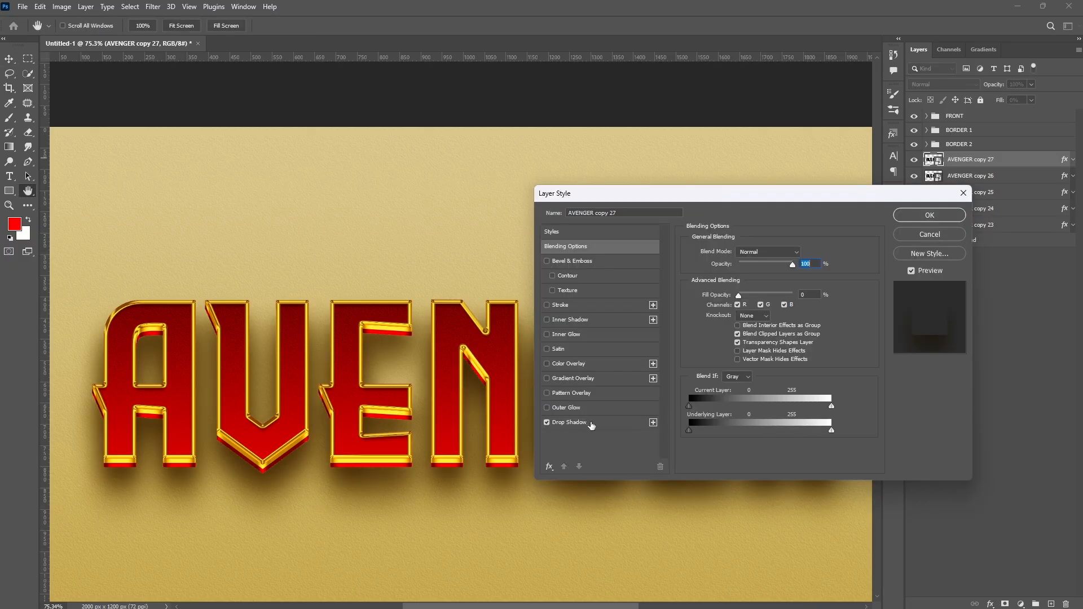
click(590, 422)
drag(801, 268, 759, 337)
text(71)
text(13)
text(35)
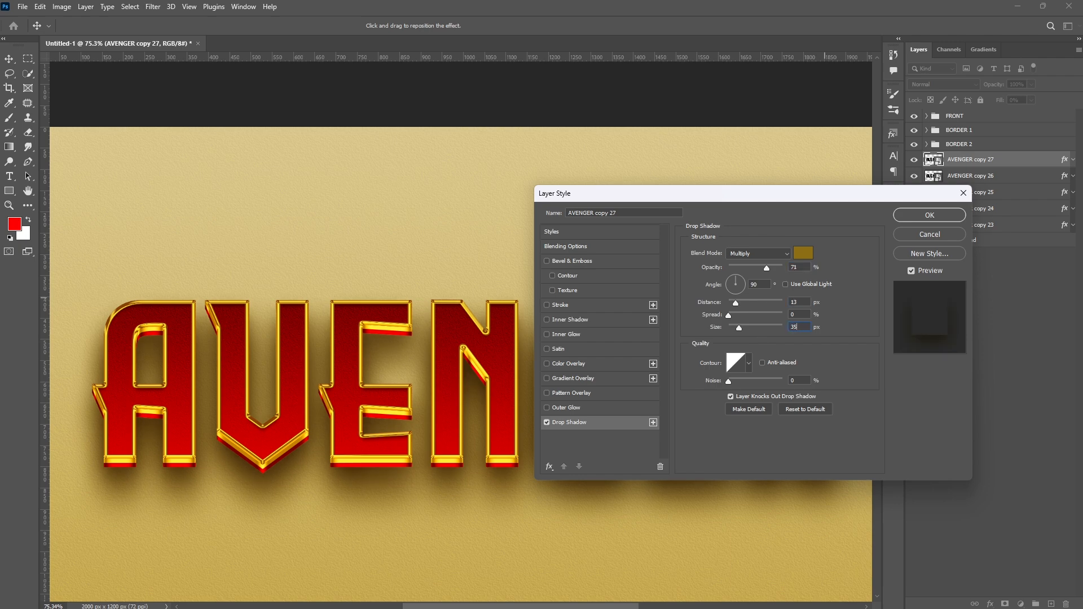
click(929, 215)
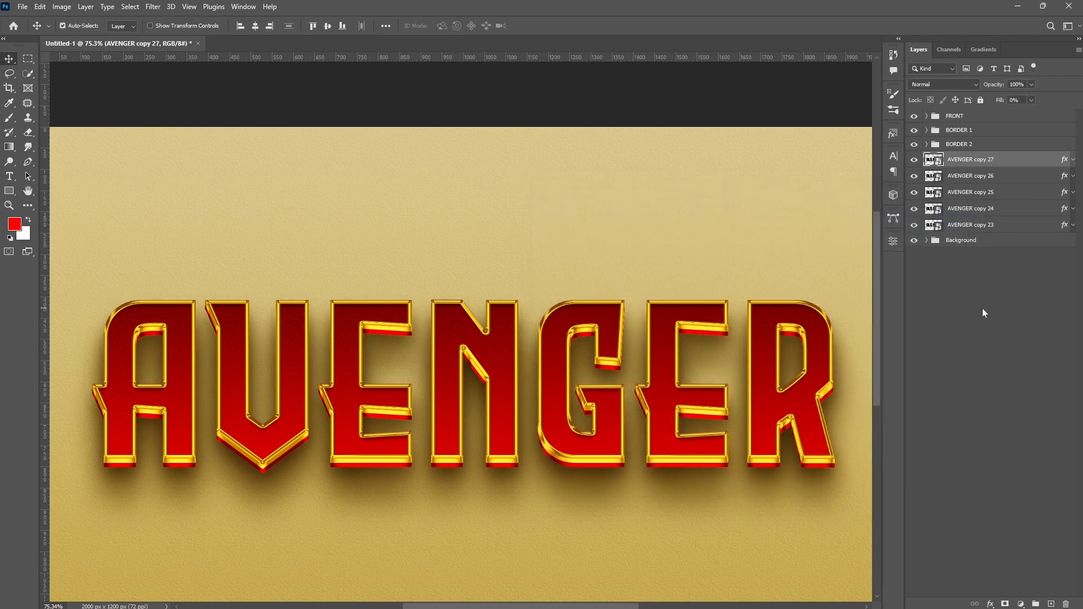
- Duplicate the shadow layer once more and set its drop shadow opacity to 78% and size to 13 px
key(ctrl+j)
double_click(1015, 160)
click(594, 425)
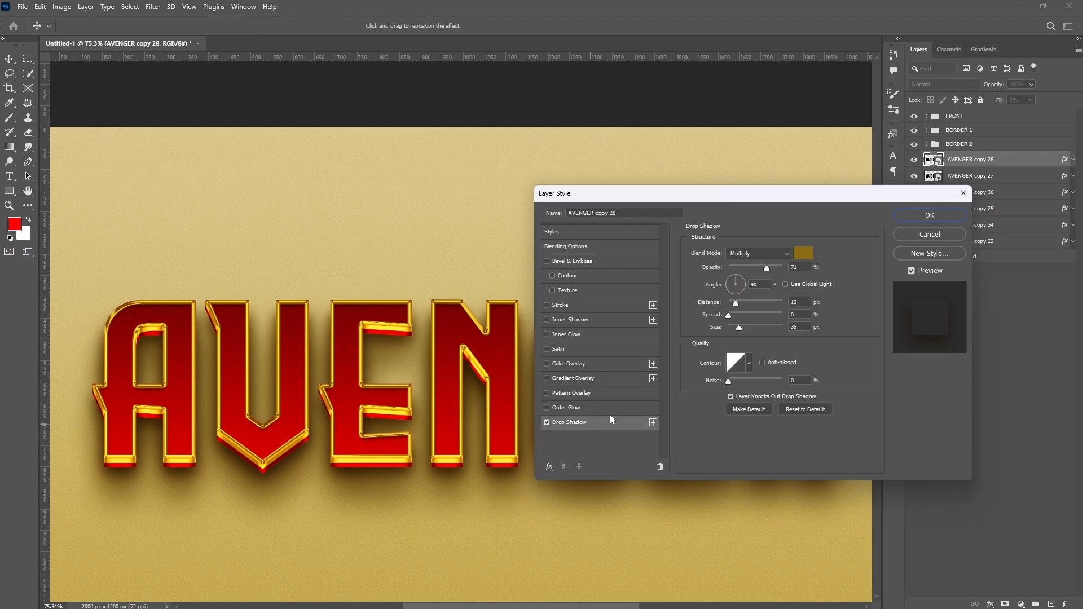
click(799, 266)
text(78)
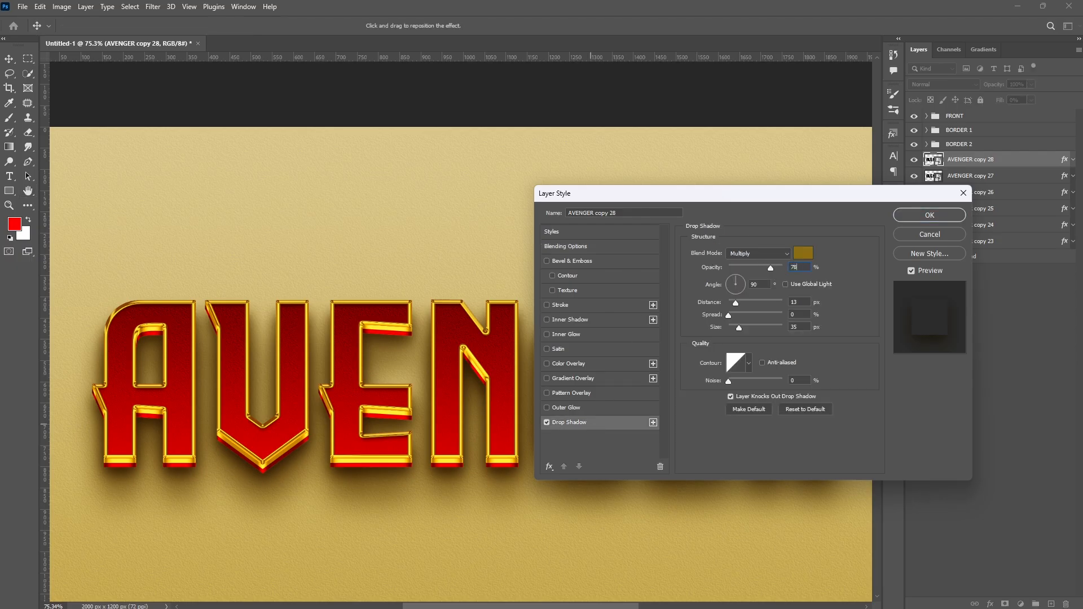
drag(804, 327, 729, 340)
text(13)
click(912, 215)
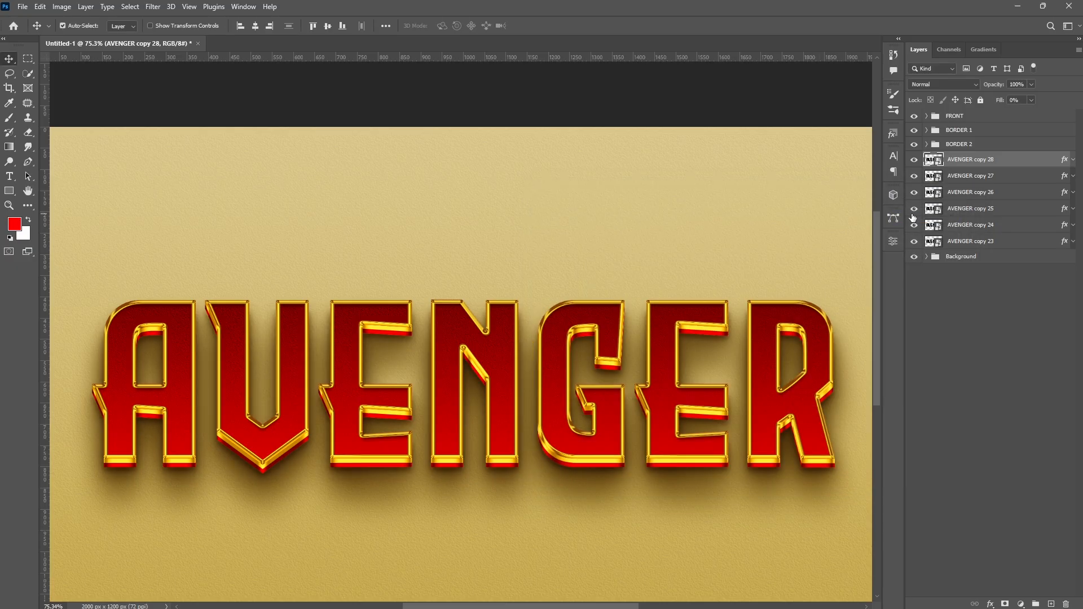
- Group the stacked drop-shadow layers into a folder named SHADOW
shift+click(997, 243)
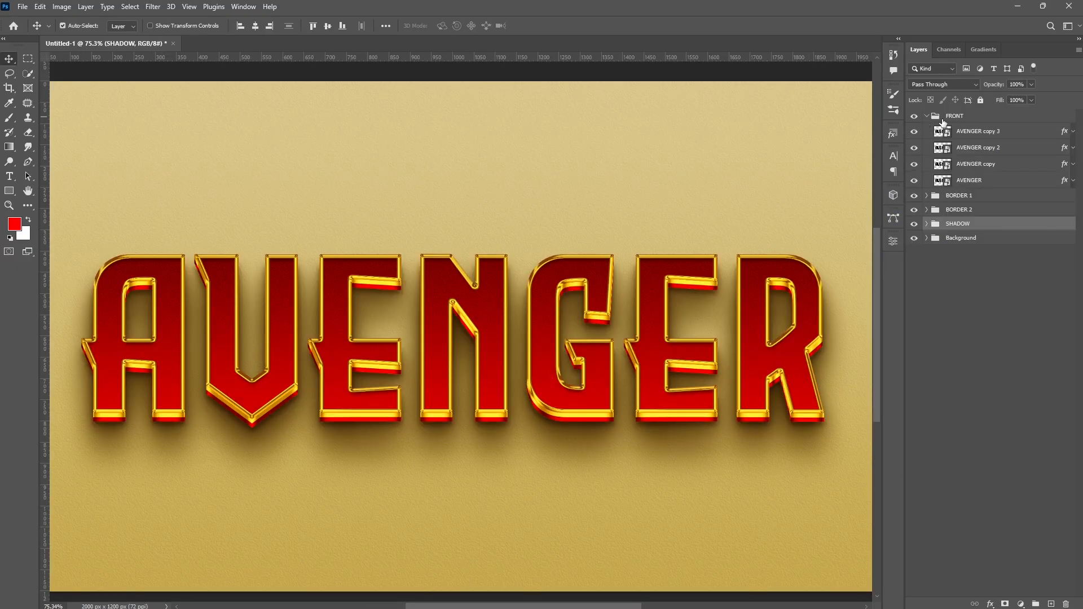
- Copy the top AVENGER layer from the FRONT group to the top of the layer stack and clear its layer style
scroll(971, 112, up, 1)
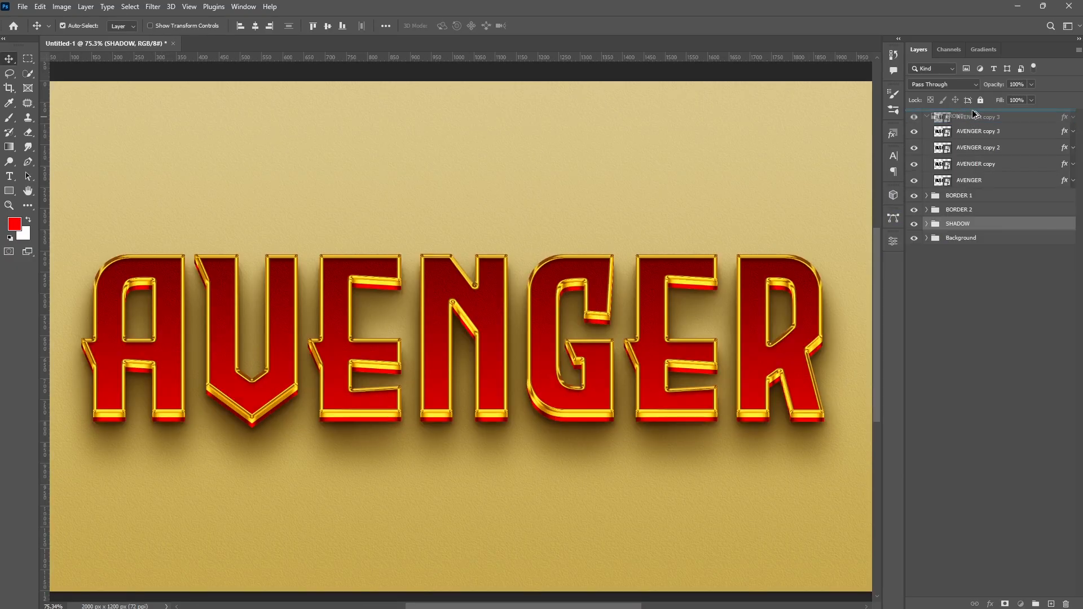
click(972, 110)
right_click(1041, 117)
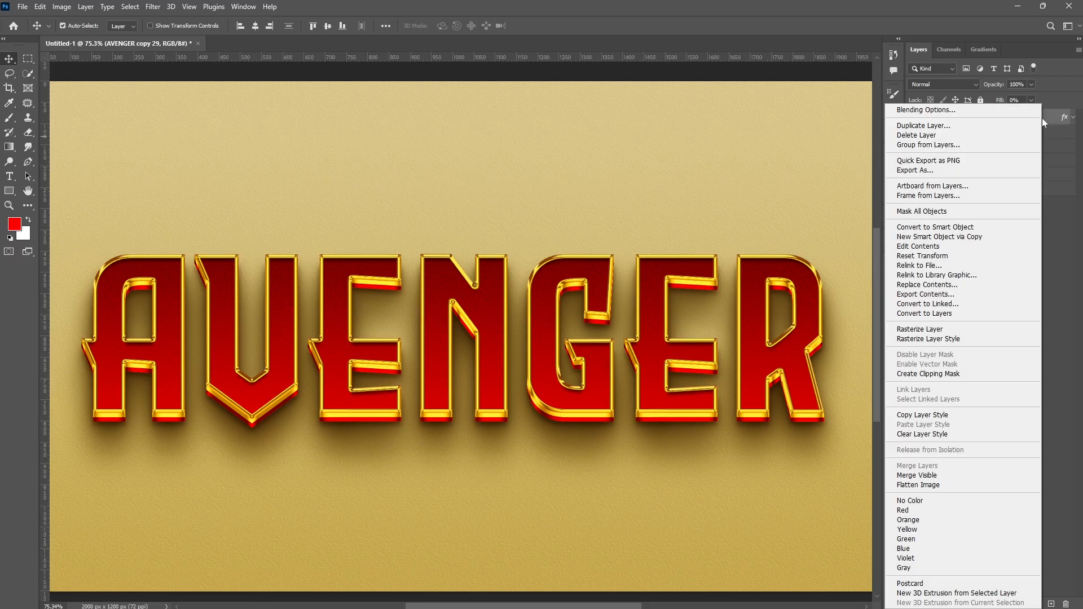
click(929, 433)
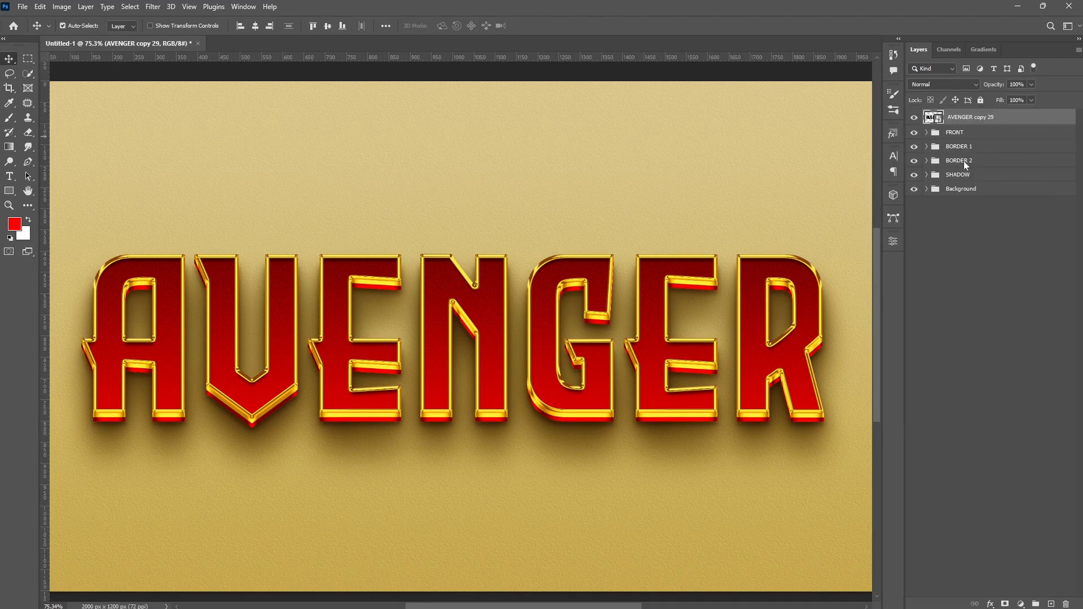
- Rename the new top layer to Double Click to change
double_click(972, 117)
text(Double Click to change)
key(Return)
- Set the Double Click to change layer's fill to 0% and hide the layer
click(914, 117)
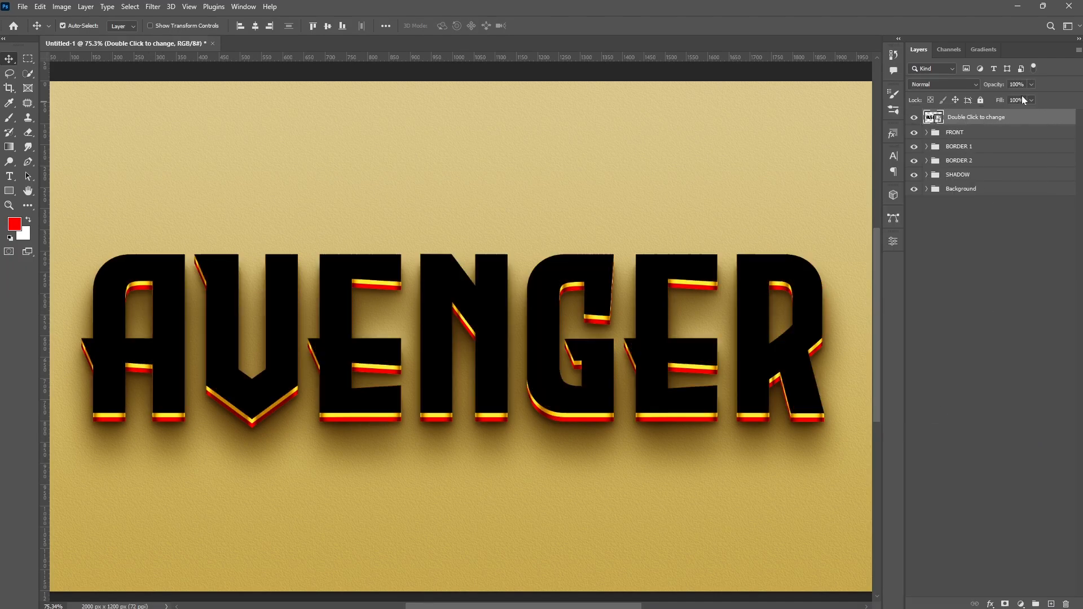
click(1031, 101)
drag(1031, 114, 977, 114)
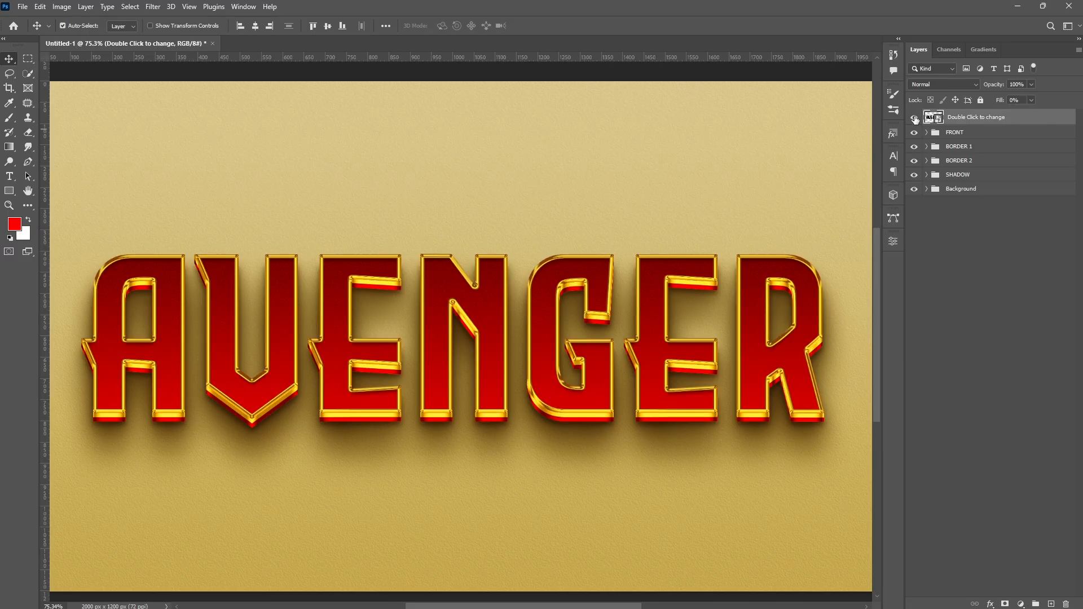
click(913, 116)
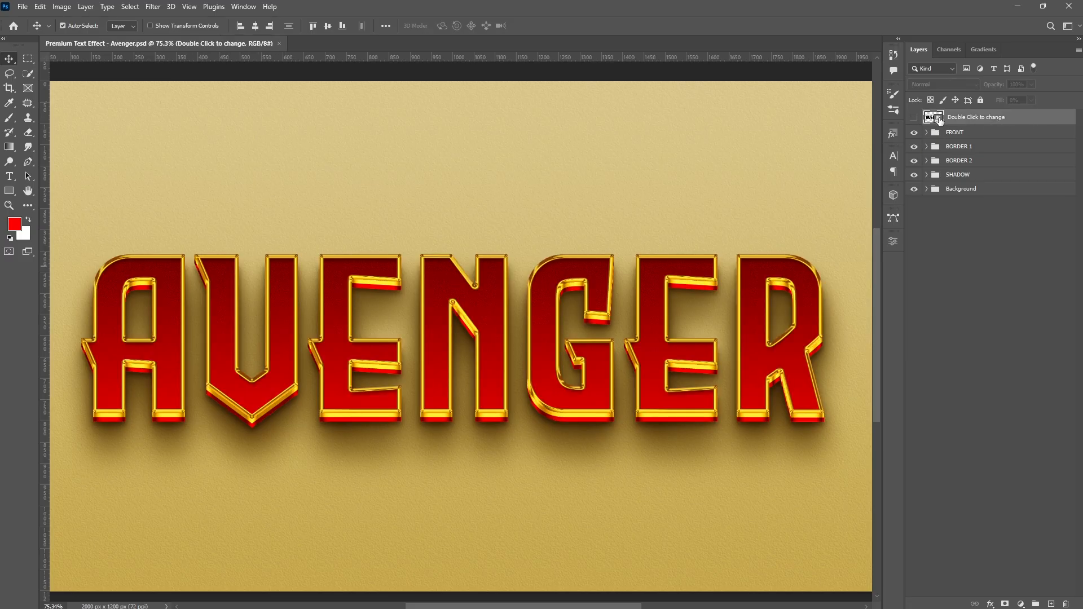
- Open the layer's smart object and replace the text's middle letters so it reads A606R
double_click(936, 119)
key(t)
drag(245, 320, 671, 317)
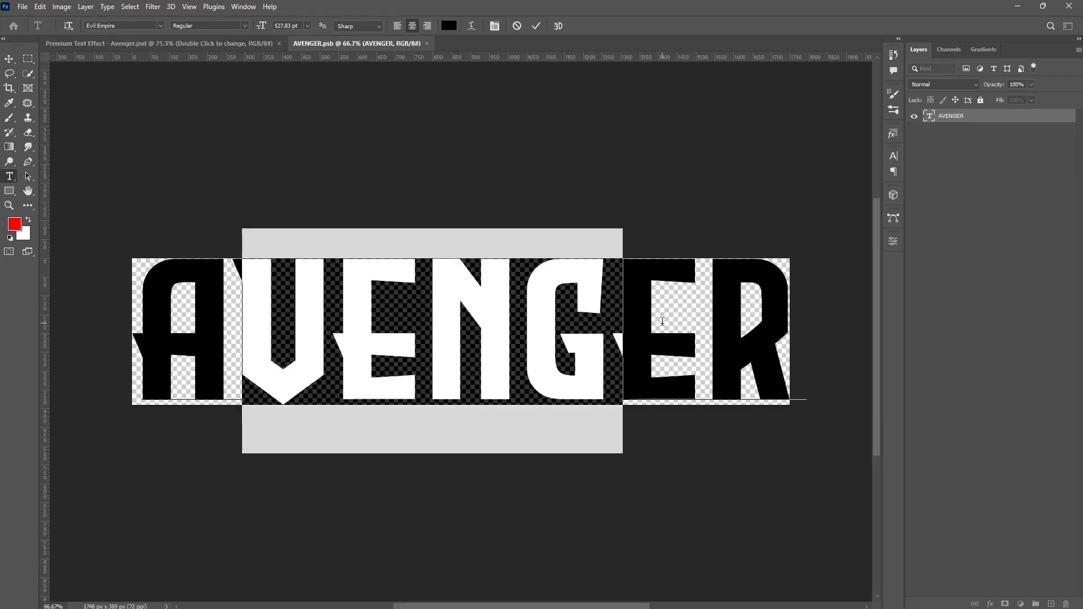
text(606R)
click(536, 26)
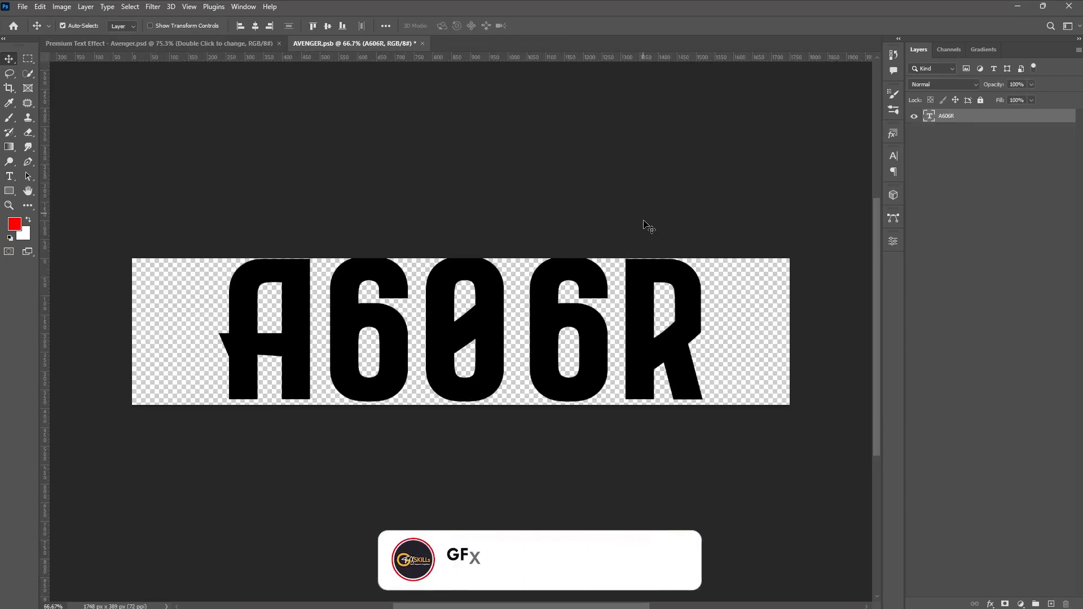
- Save the smart object and return to the main text effect document
key(ctrl+s)
key(ctrl+Tab)
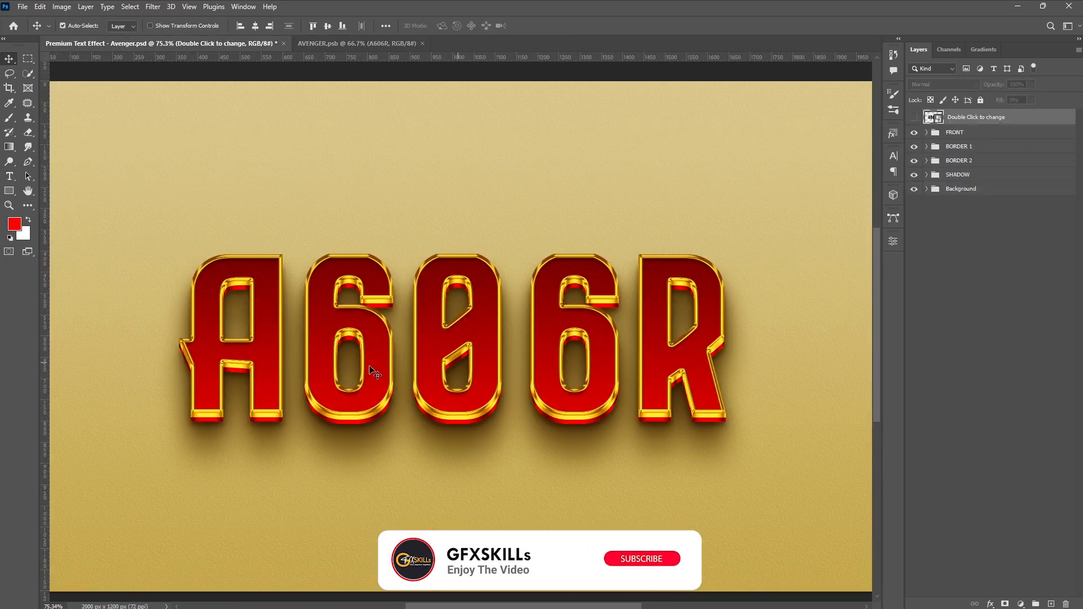